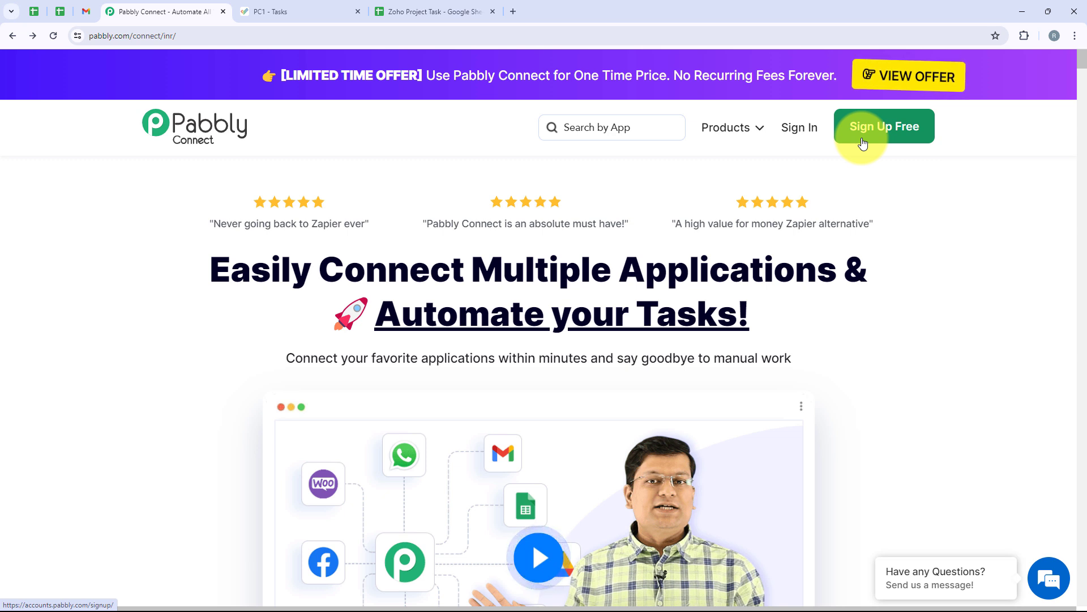
# Sign in to the Pabbly account and look over the list of all Pabbly apps.
pyautogui.click(796, 139)
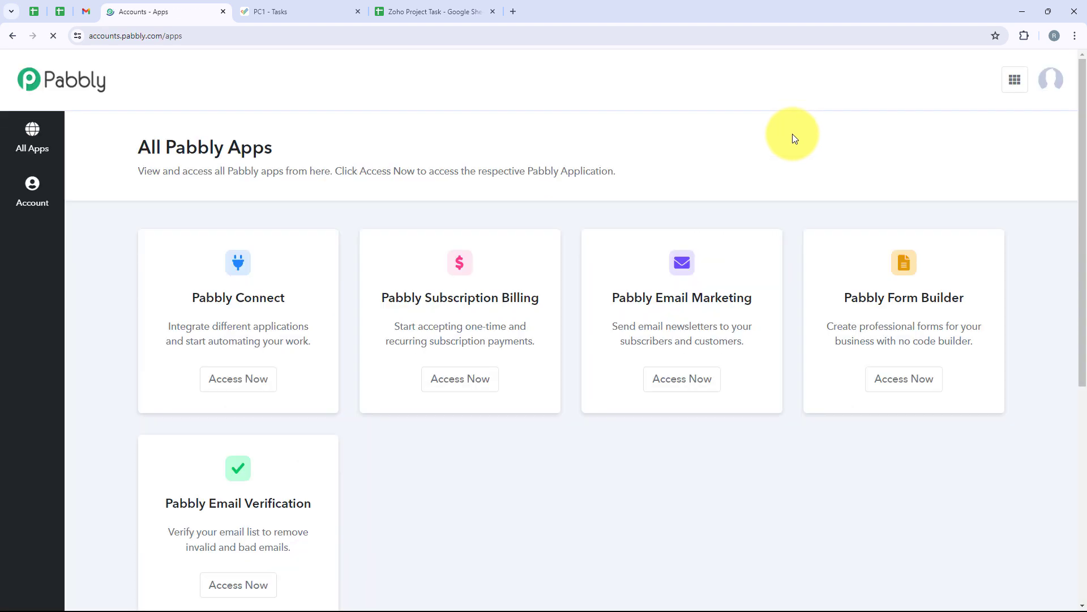
pyautogui.moveTo(130, 146); pyautogui.dragTo(270, 150)
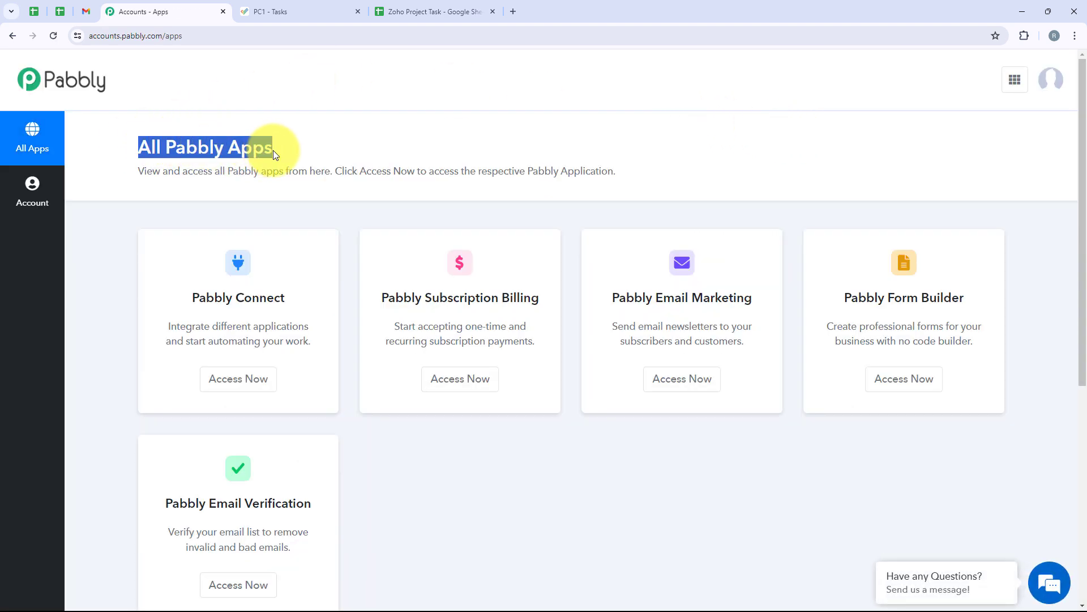
pyautogui.click(277, 148)
pyautogui.scroll(-3, 405, 174)
pyautogui.scroll(2, 439, 227)
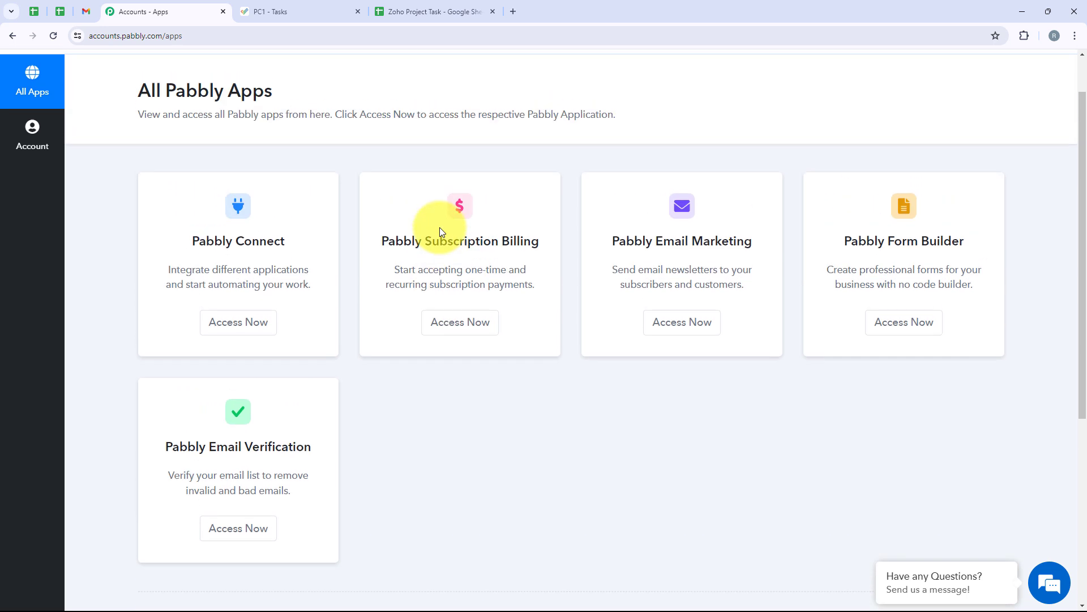
pyautogui.scroll(1, 440, 231)
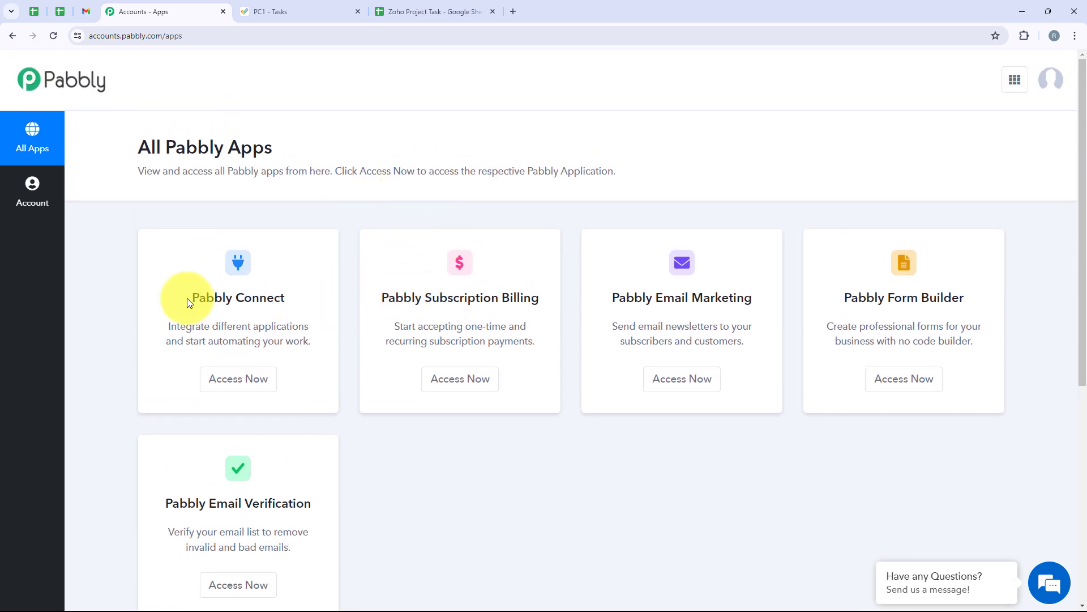
pyautogui.moveTo(187, 300); pyautogui.dragTo(286, 306)
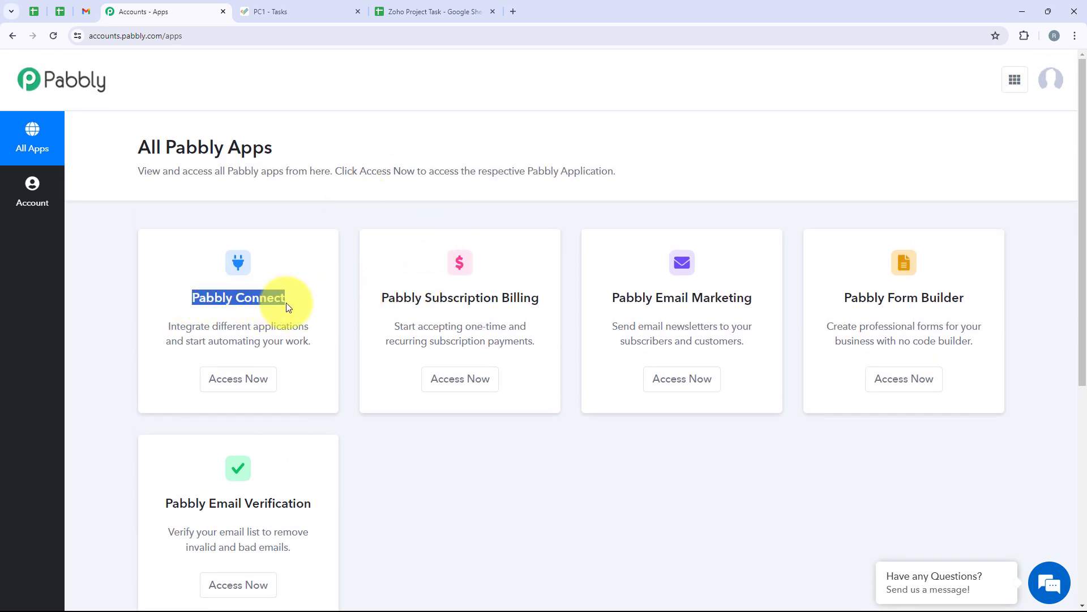
# Check the Zoho Project Task spreadsheet, and open the Pabbly Connect dashboard from the Pabbly apps page.
pyautogui.click(344, 17)
pyautogui.click(416, 11)
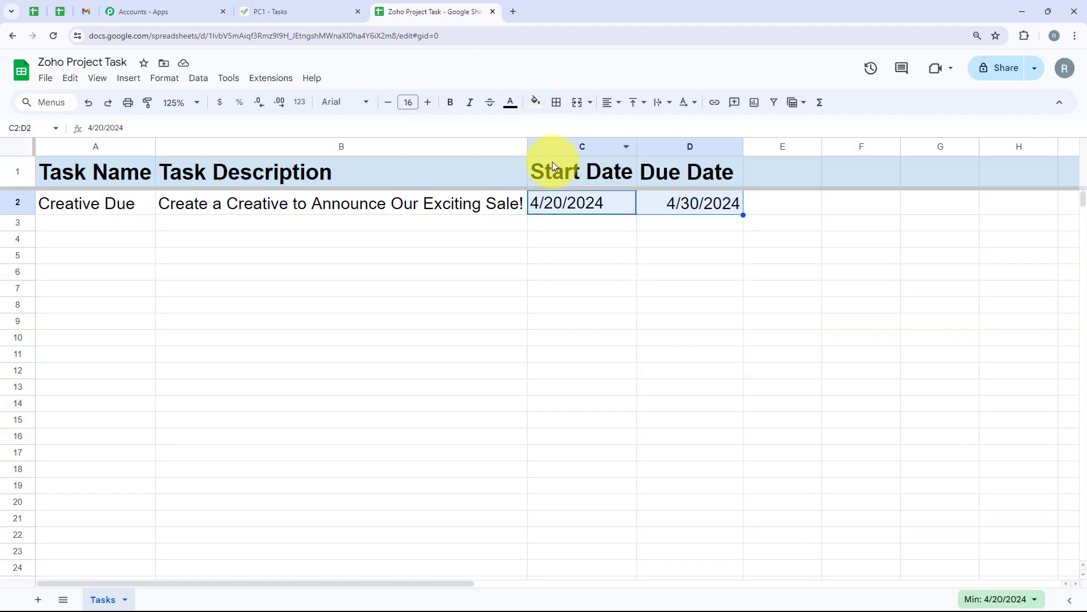
pyautogui.click(139, 12)
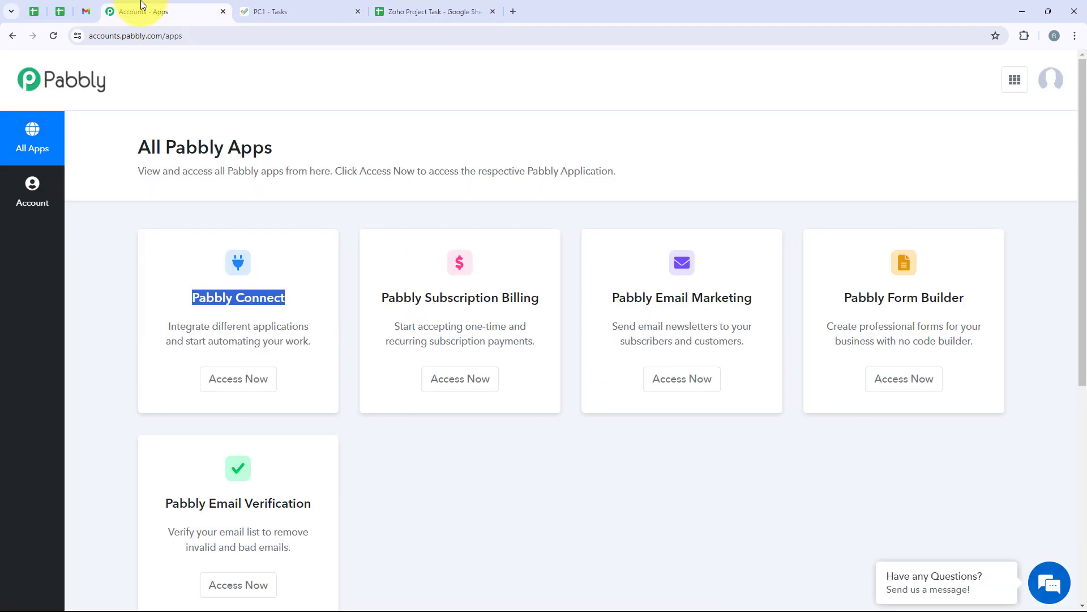
pyautogui.click(253, 388)
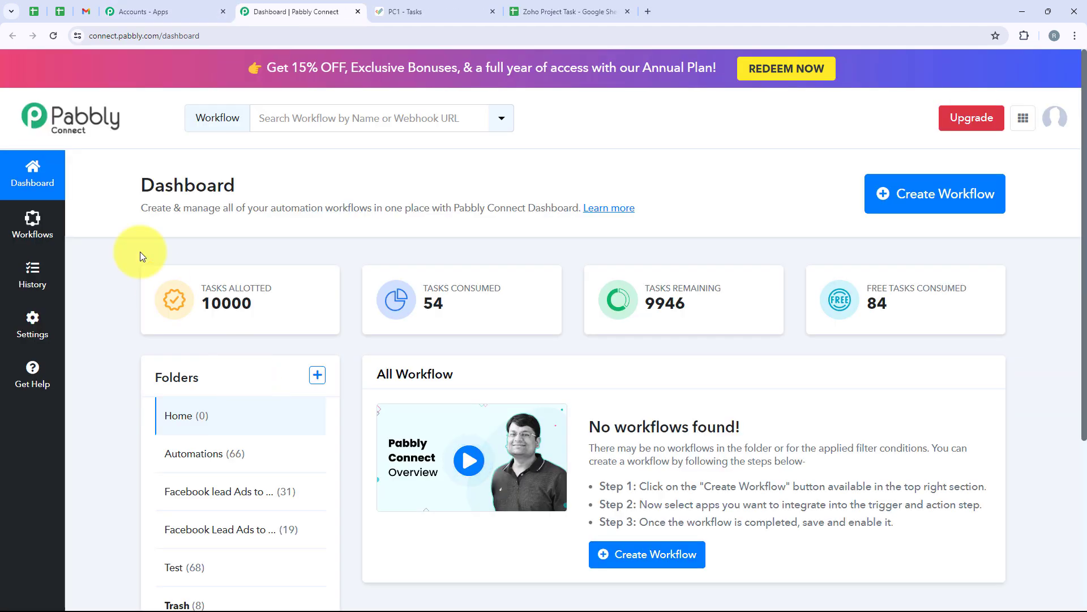
pyautogui.moveTo(126, 182); pyautogui.dragTo(240, 186)
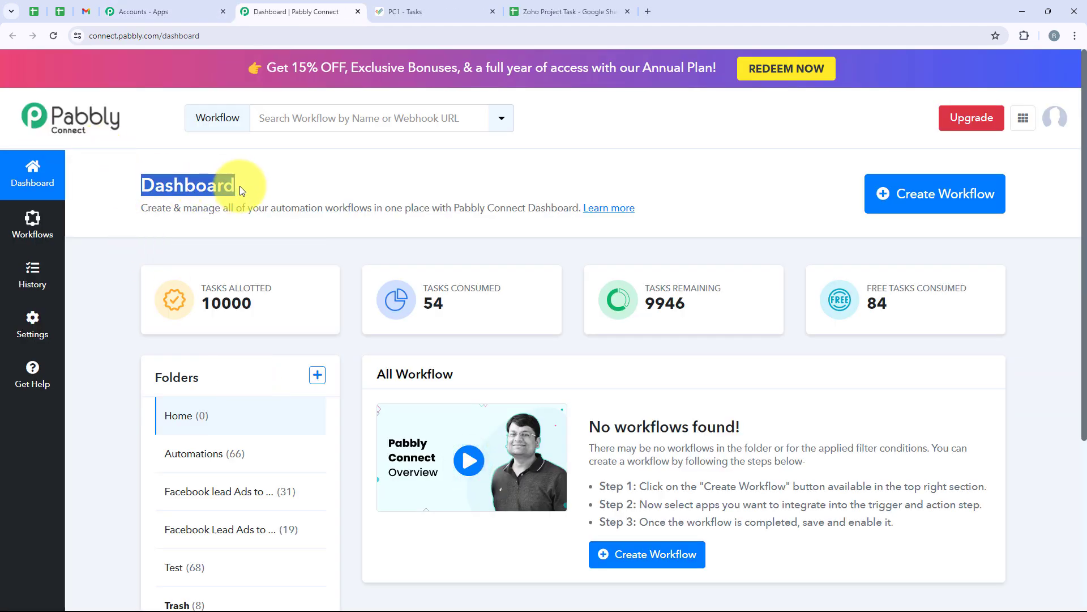
# Create a workflow named "How to Create Zoho Project Task from Google Sheets" in the Automations folder.
pyautogui.click(889, 202)
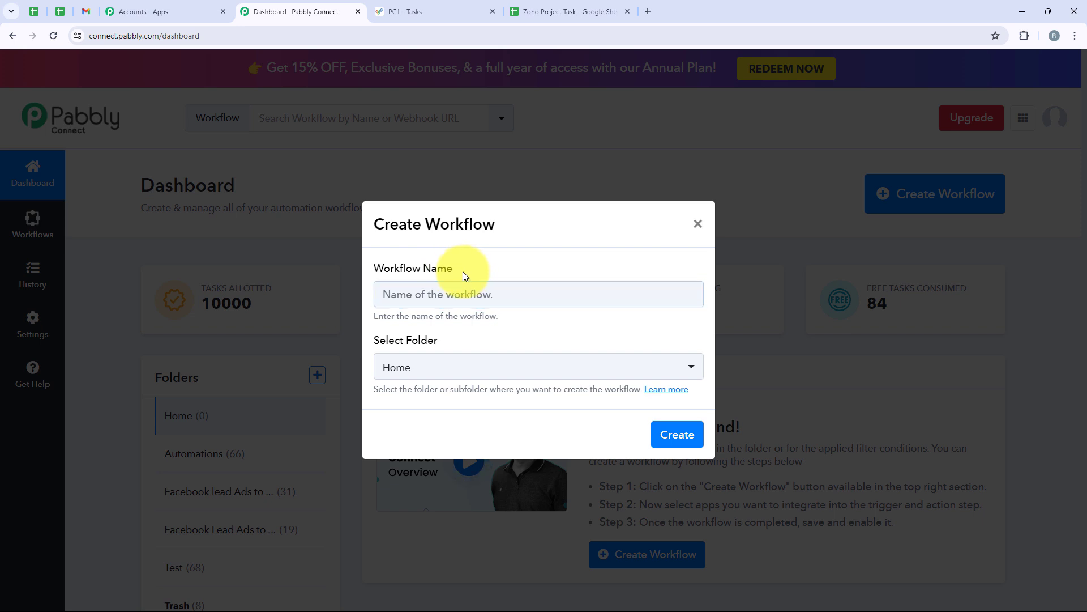
pyautogui.moveTo(376, 273); pyautogui.dragTo(372, 272)
pyautogui.moveTo(444, 340); pyautogui.dragTo(362, 340)
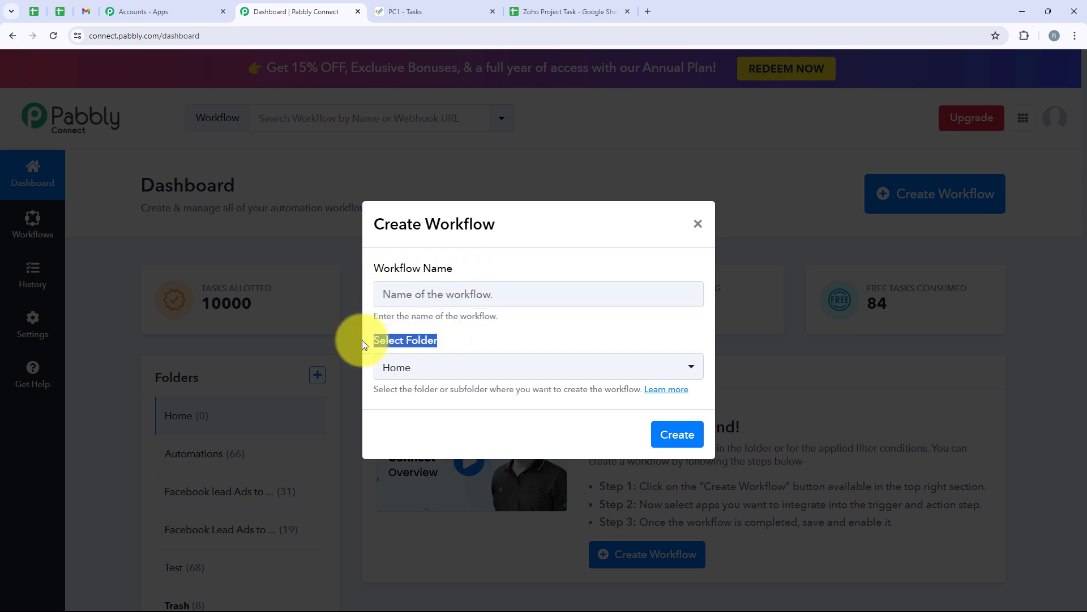
pyautogui.click(390, 369)
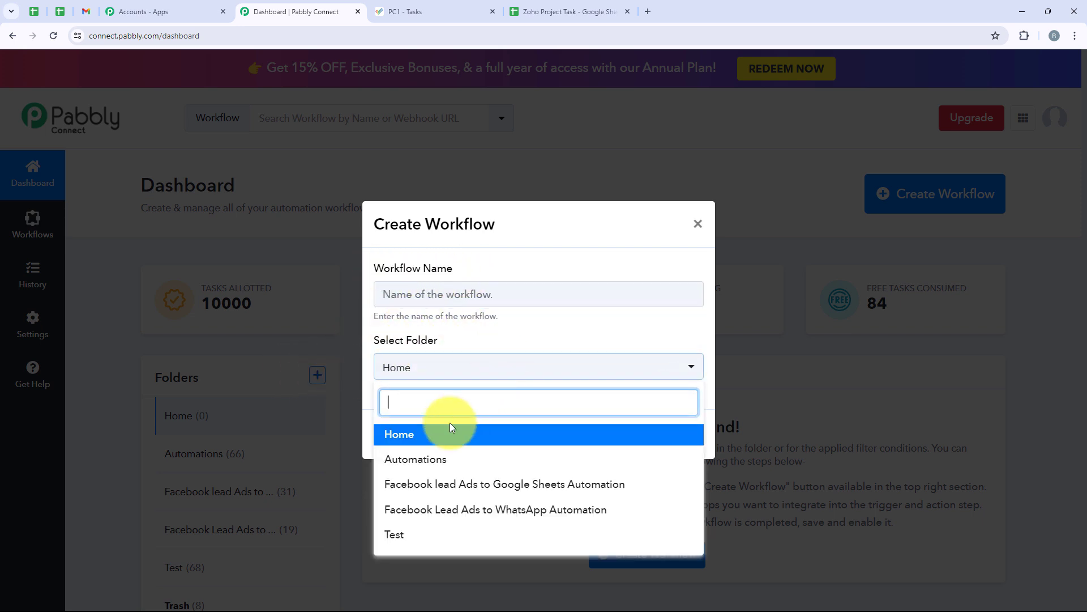
pyautogui.click(445, 465)
pyautogui.click(406, 286)
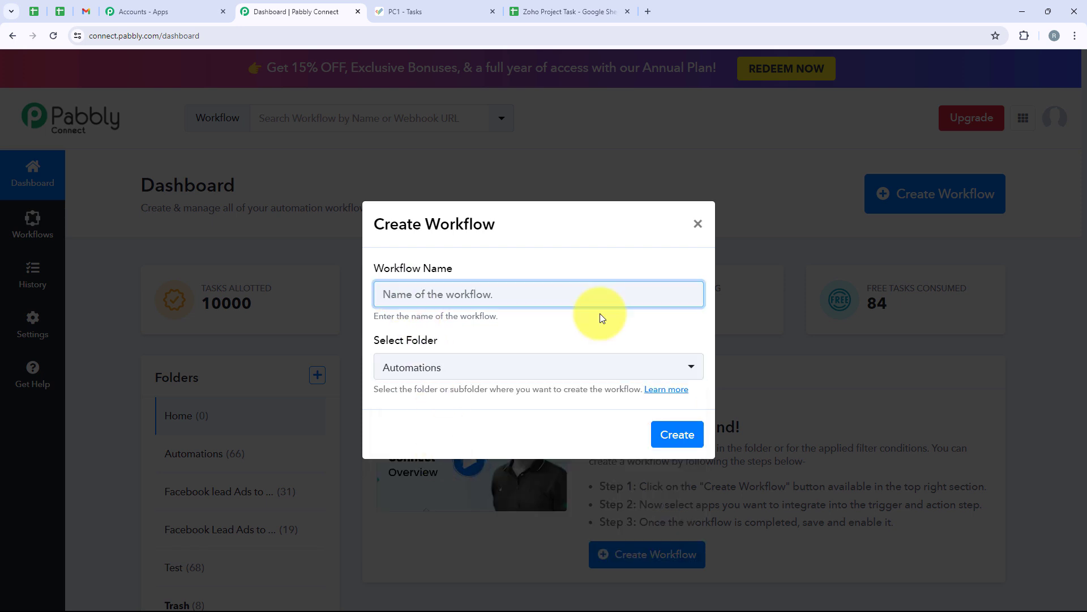
pyautogui.write('How to Create Zoho Project Task from Google Sheets')
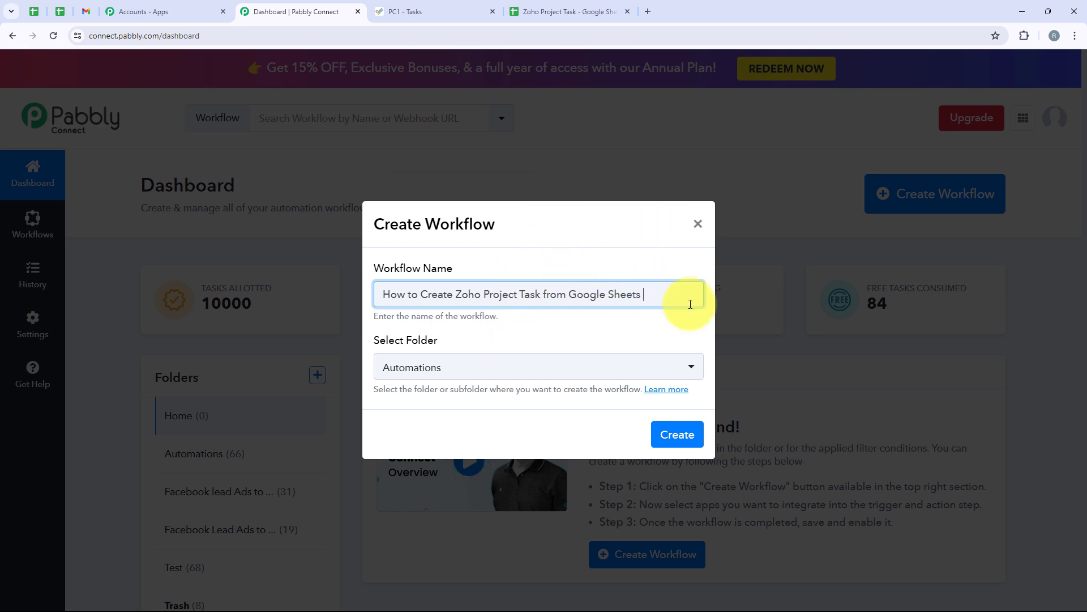
pyautogui.click(666, 430)
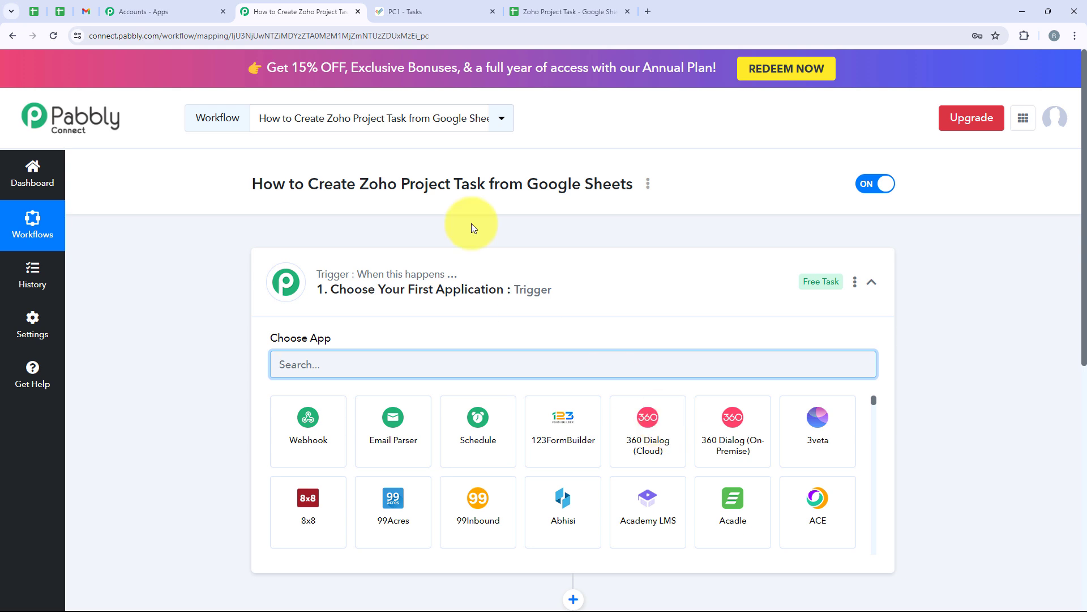
# Set the workflow's trigger app to Google Sheets with the trigger event New or Updated Spreadsheet Row.
pyautogui.click(381, 272)
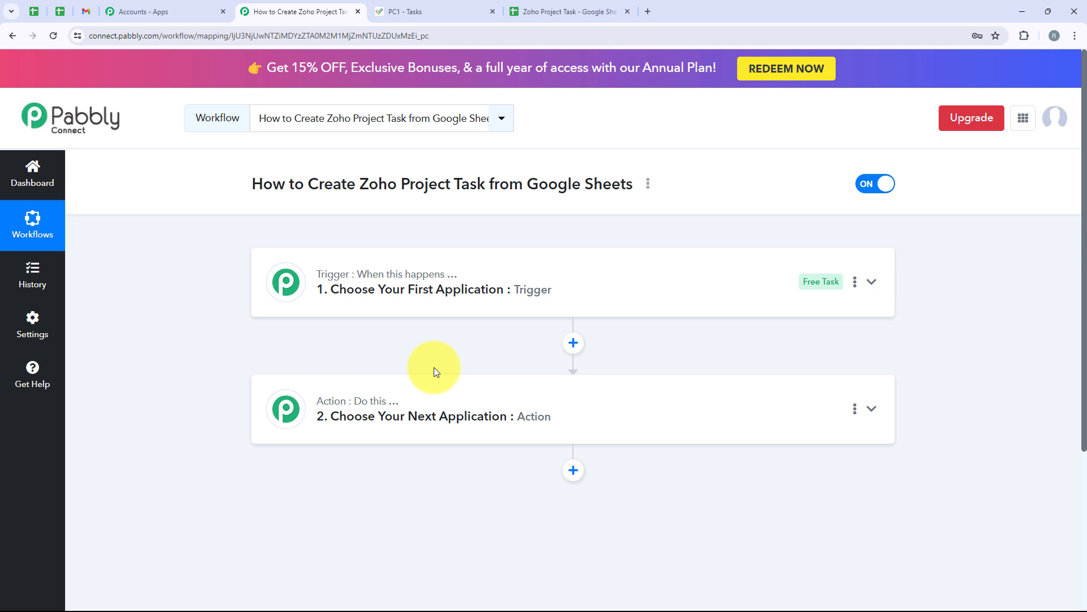
pyautogui.click(371, 305)
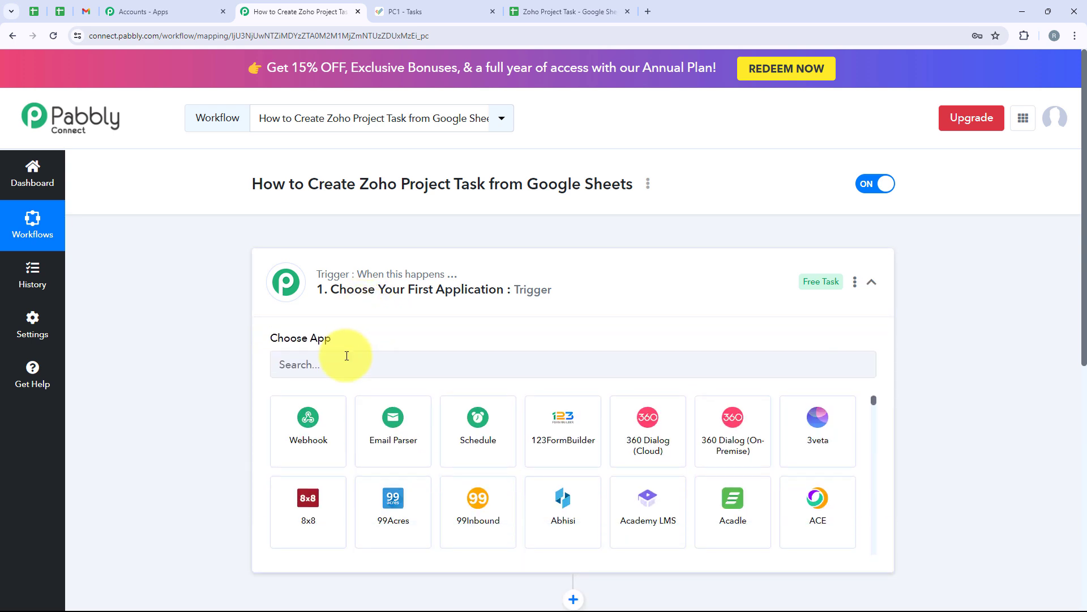
pyautogui.click(347, 355)
pyautogui.write('G')
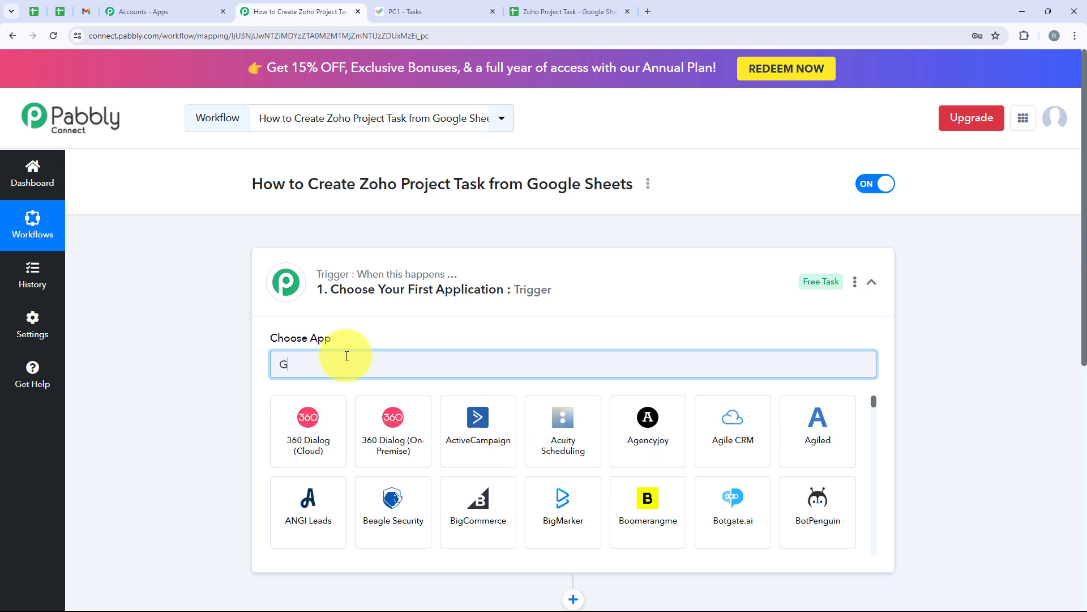
pyautogui.write('oogle')
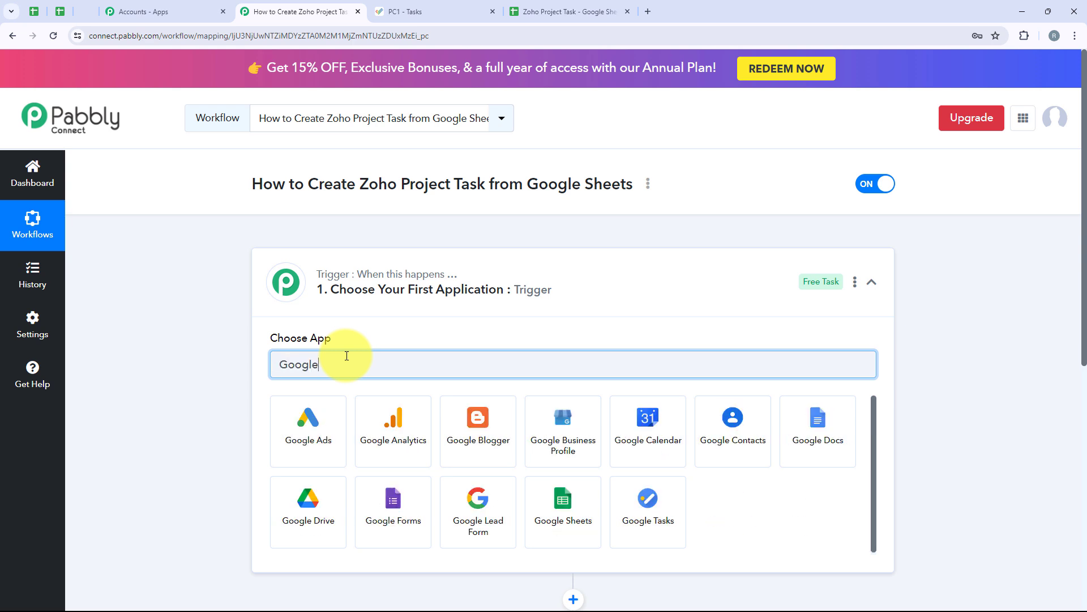
pyautogui.write(' Sheets')
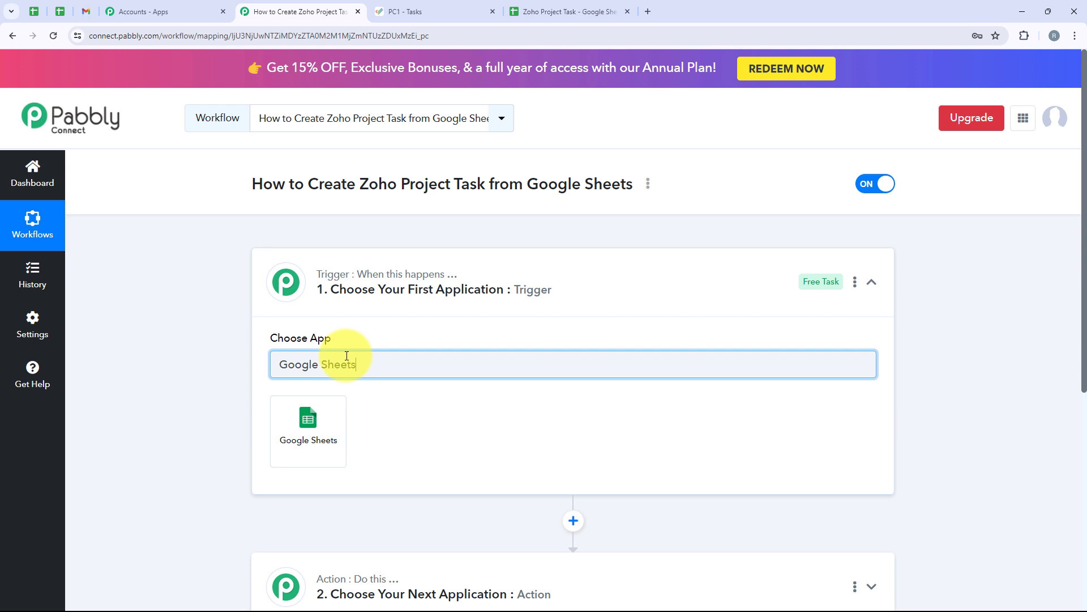
pyautogui.click(334, 410)
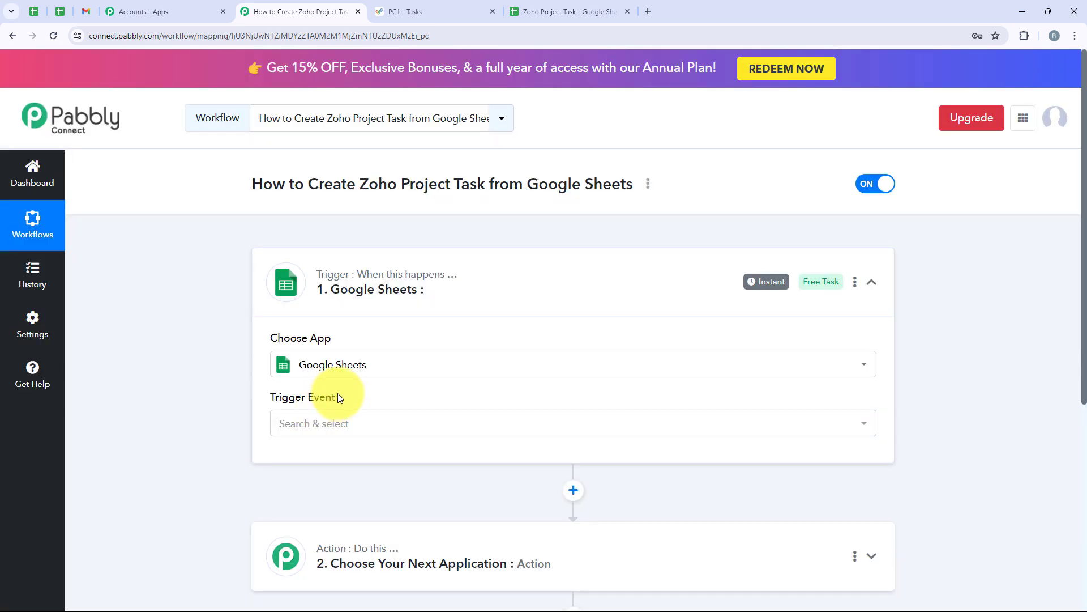
pyautogui.click(295, 423)
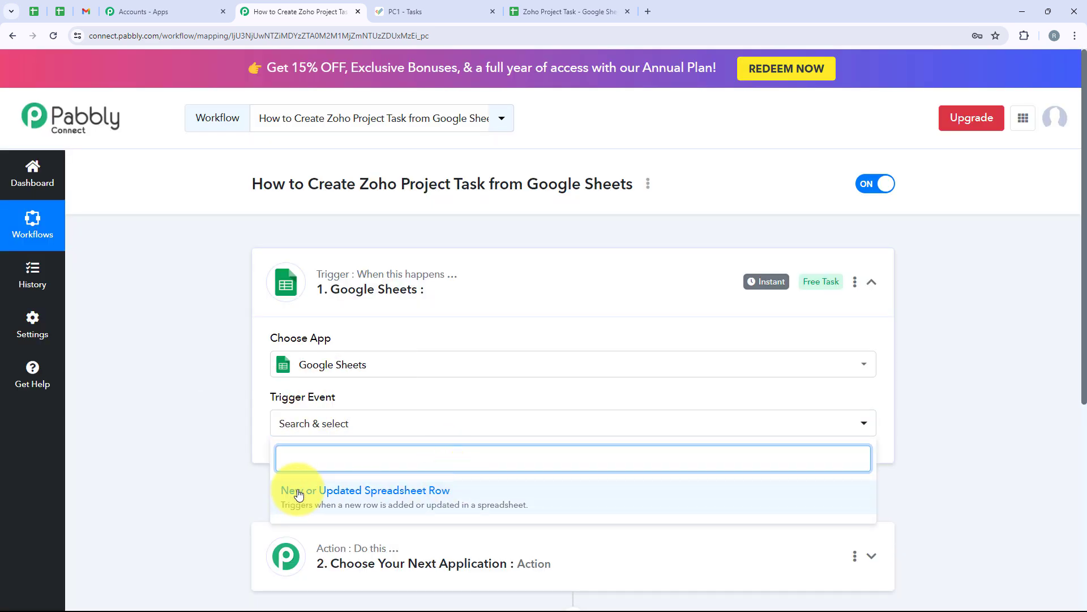
pyautogui.click(445, 496)
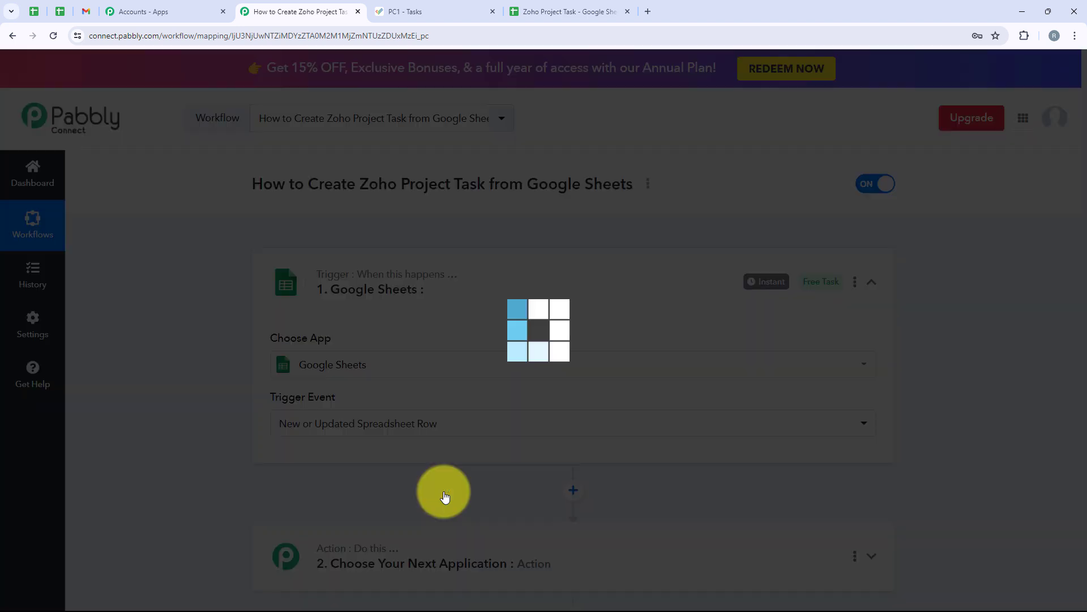
# Copy the Google Sheets trigger's webhook URL and switch to the Zoho Project Task spreadsheet.
pyautogui.scroll(-2, 342, 462)
pyautogui.scroll(-2, 342, 462)
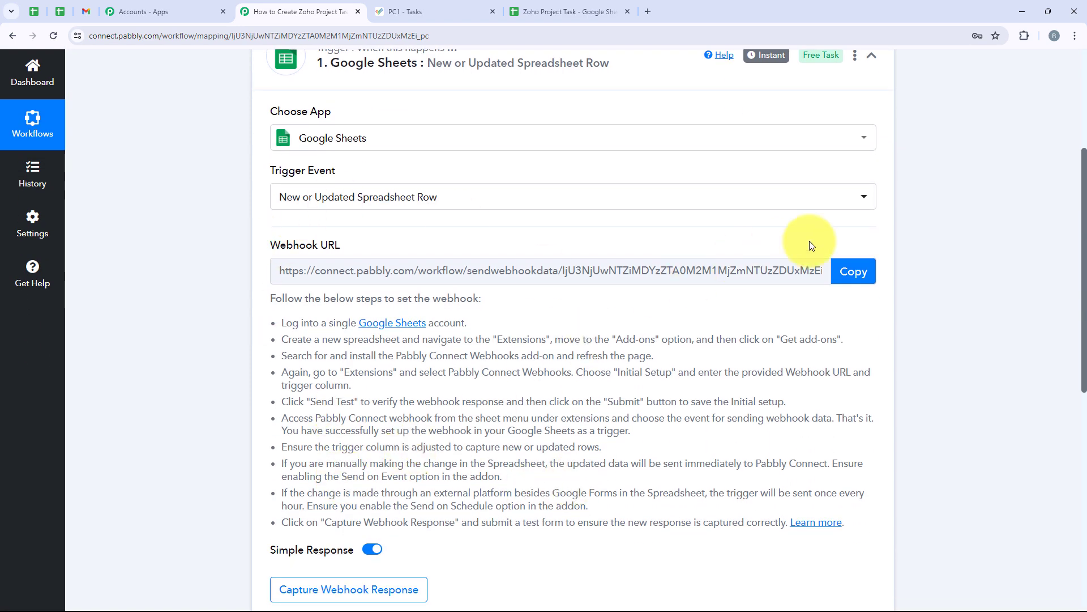
pyautogui.click(855, 271)
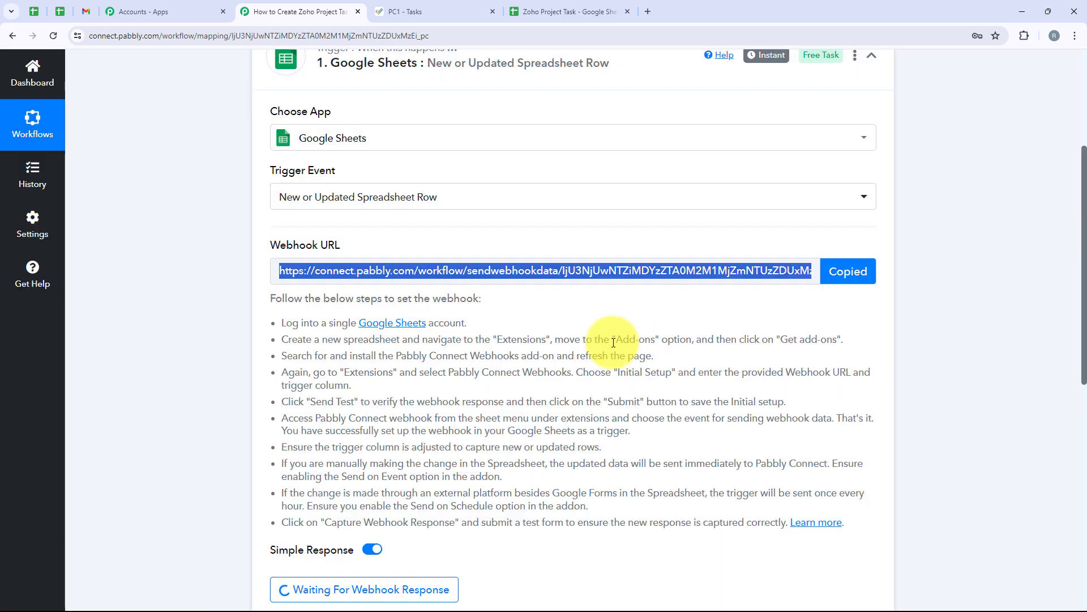
pyautogui.click(542, 16)
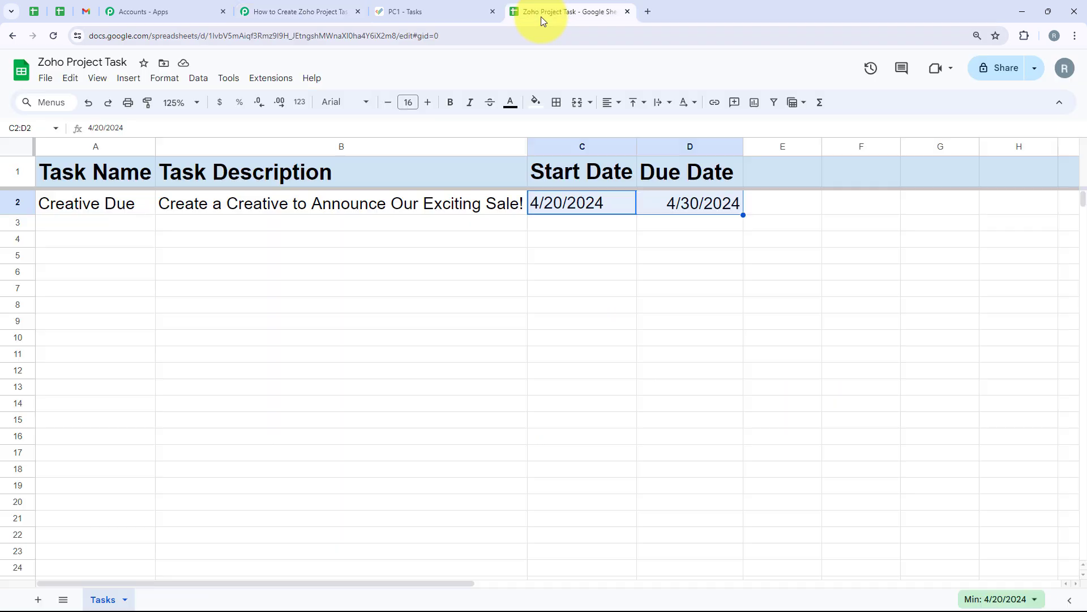
pyautogui.click(266, 273)
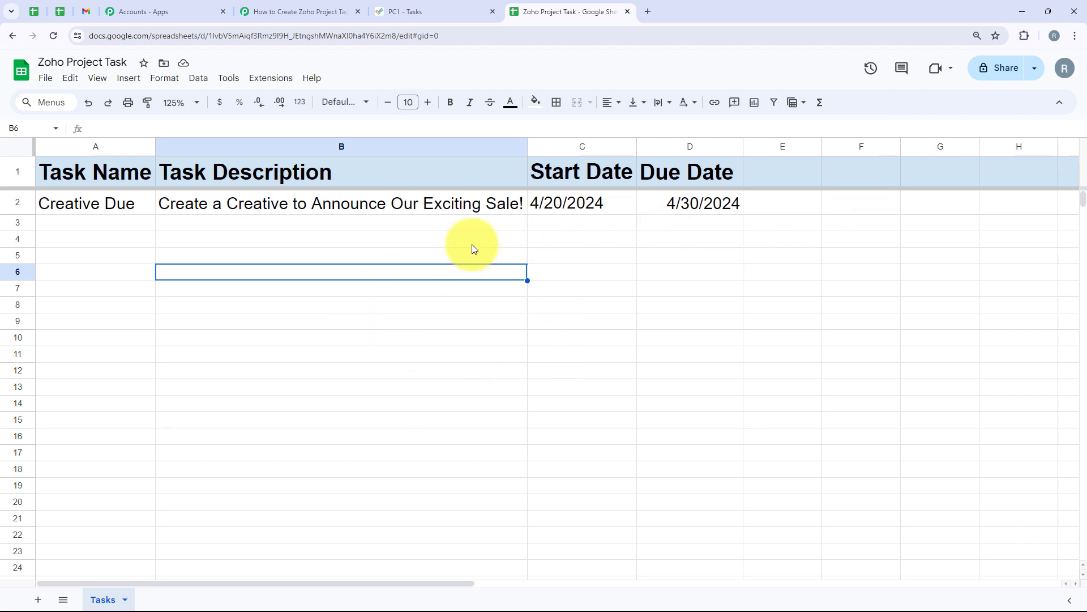
# Look up the Pabbly Connect Webhooks add-on in the Google Workspace Marketplace and check its installation status.
pyautogui.click(277, 80)
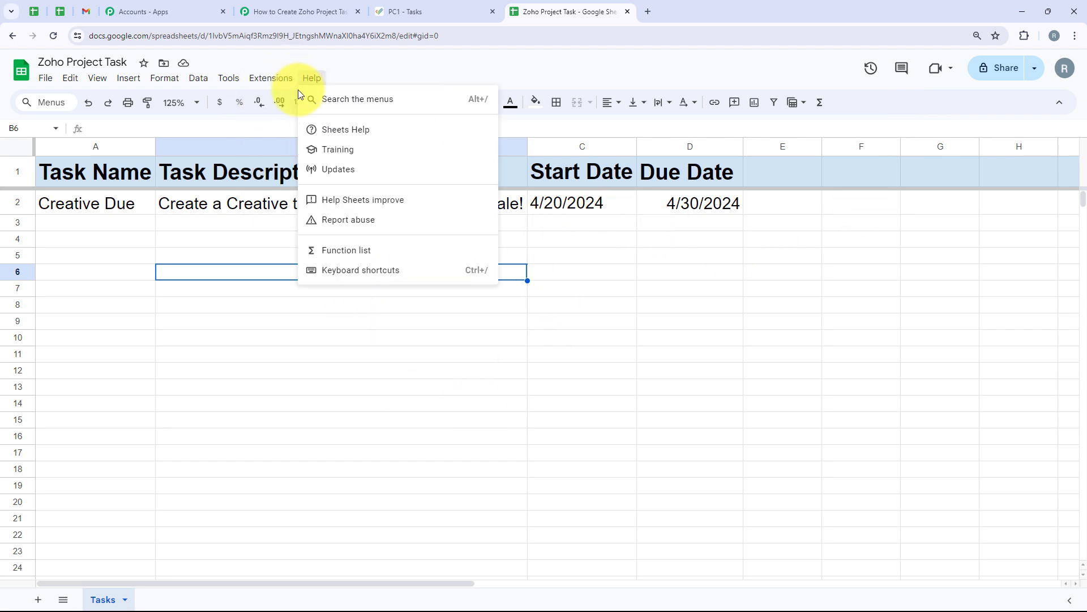
pyautogui.moveTo(273, 99)
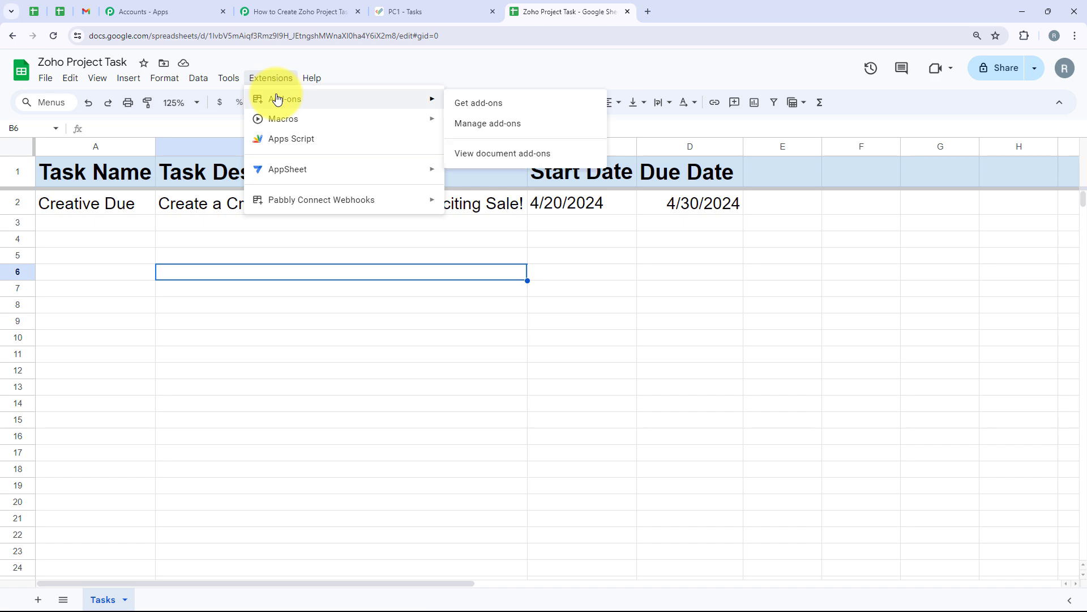
pyautogui.click(482, 106)
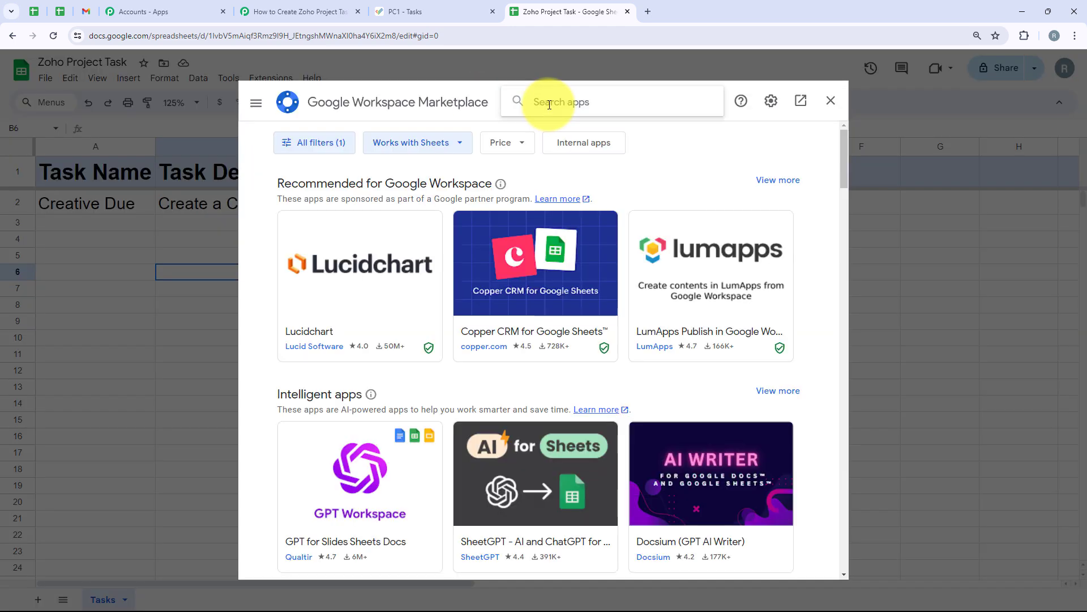
pyautogui.write('Pabbly')
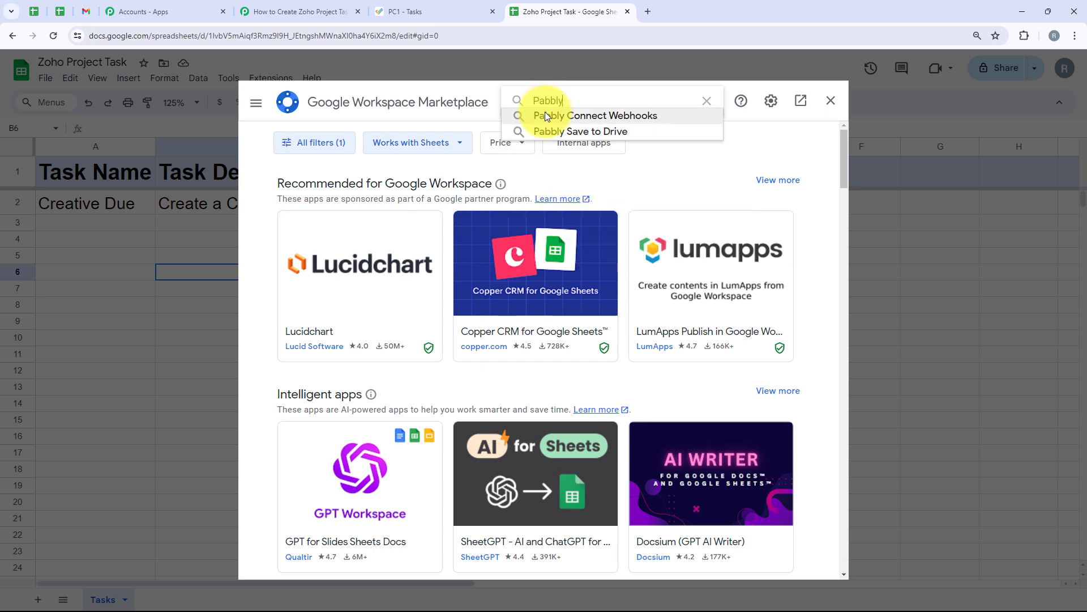
pyautogui.click(545, 114)
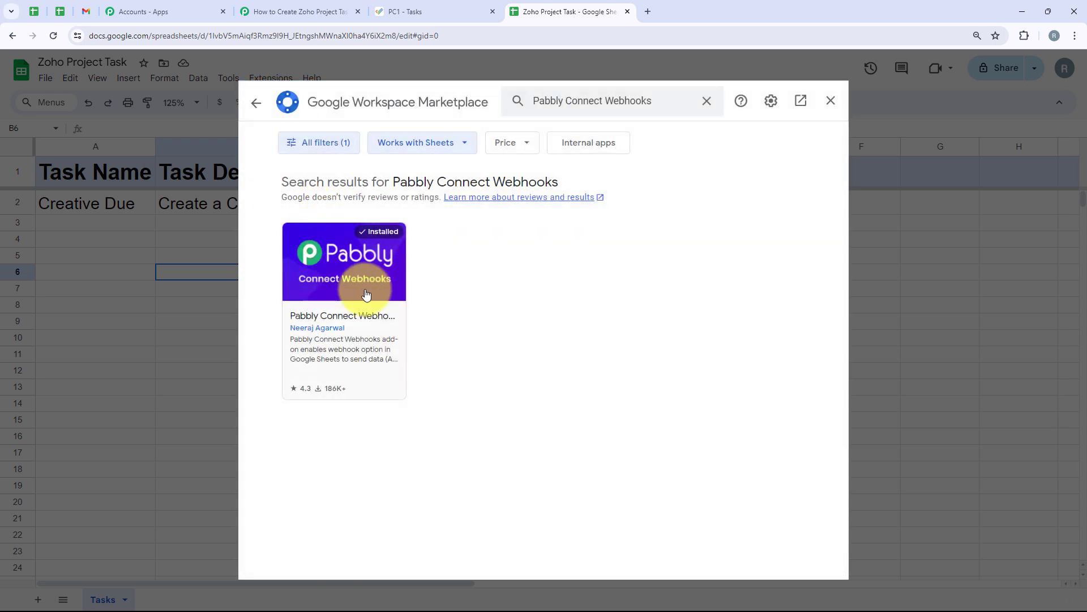
pyautogui.click(354, 235)
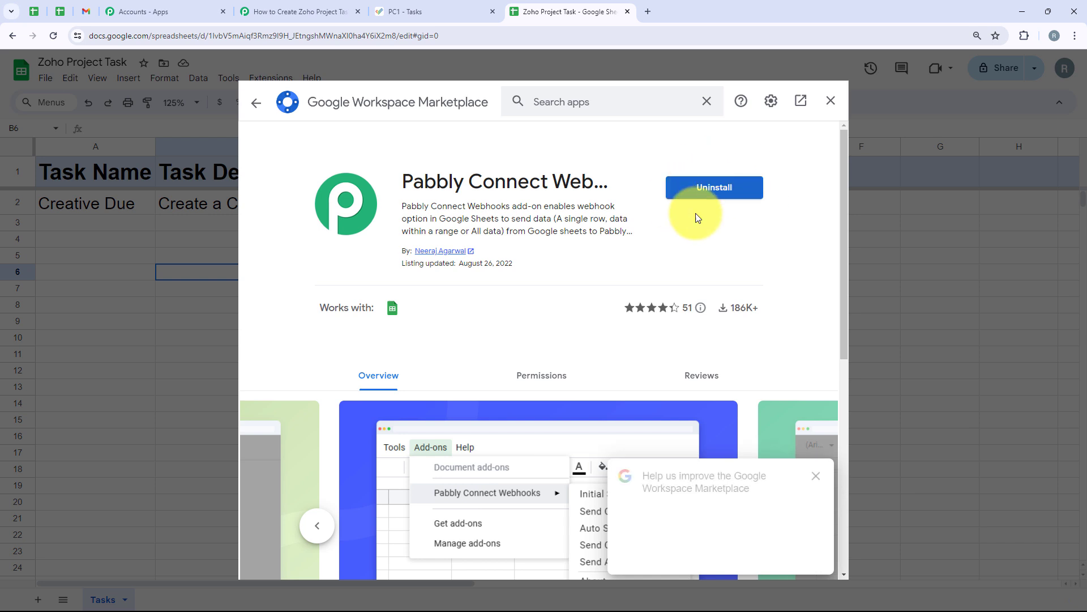
pyautogui.click(830, 100)
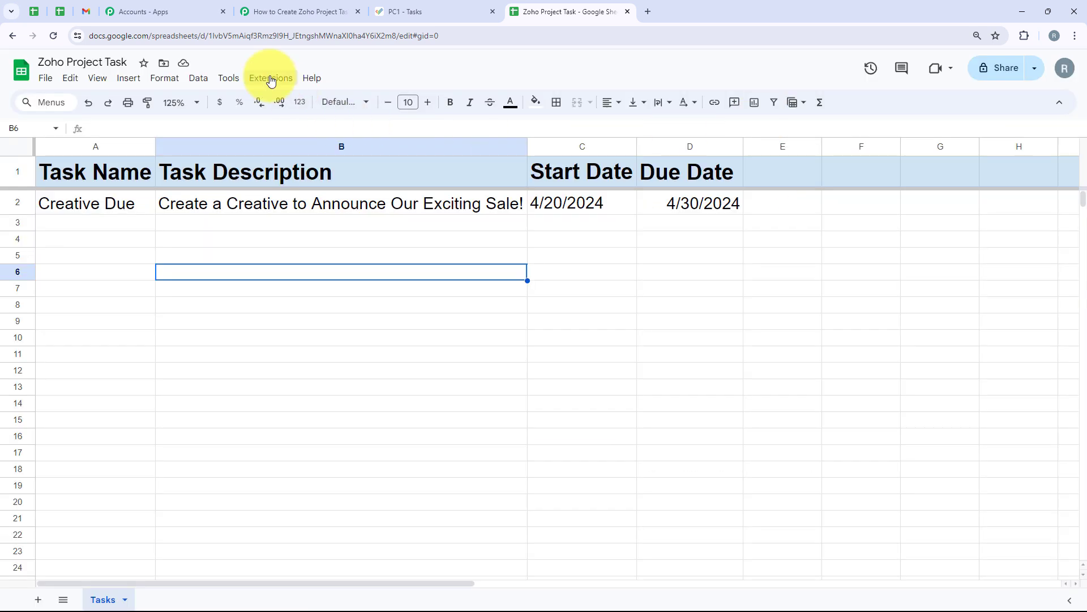
# Open the Pabbly Connect Webhooks initial setup for the Tasks sheet and paste the copied webhook URL.
pyautogui.click(270, 80)
pyautogui.moveTo(286, 199)
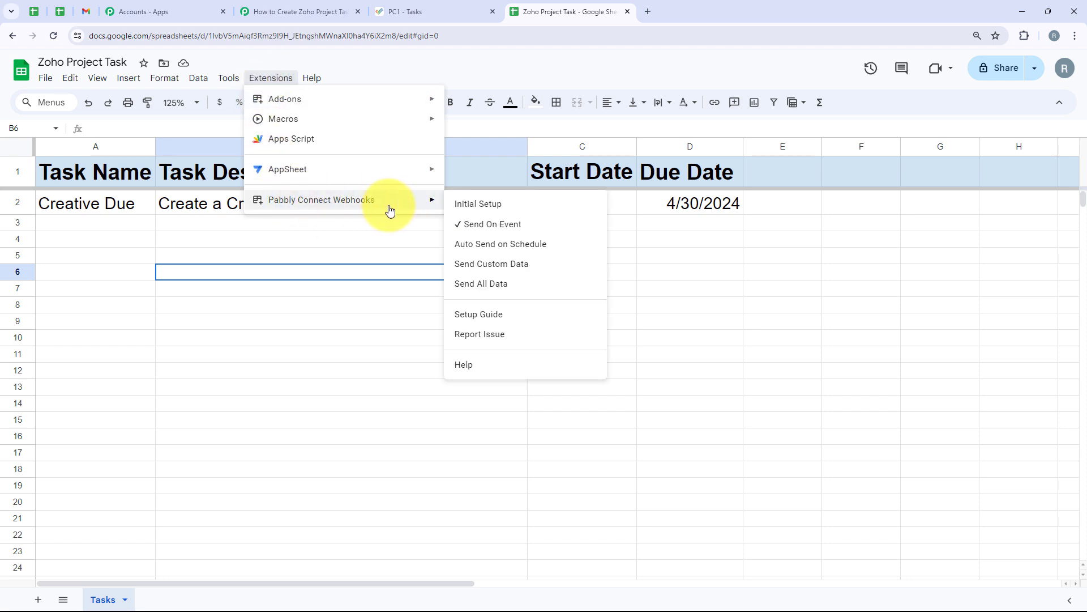
pyautogui.click(461, 209)
pyautogui.moveTo(487, 312); pyautogui.dragTo(433, 311)
pyautogui.click(423, 359)
pyautogui.click(495, 357)
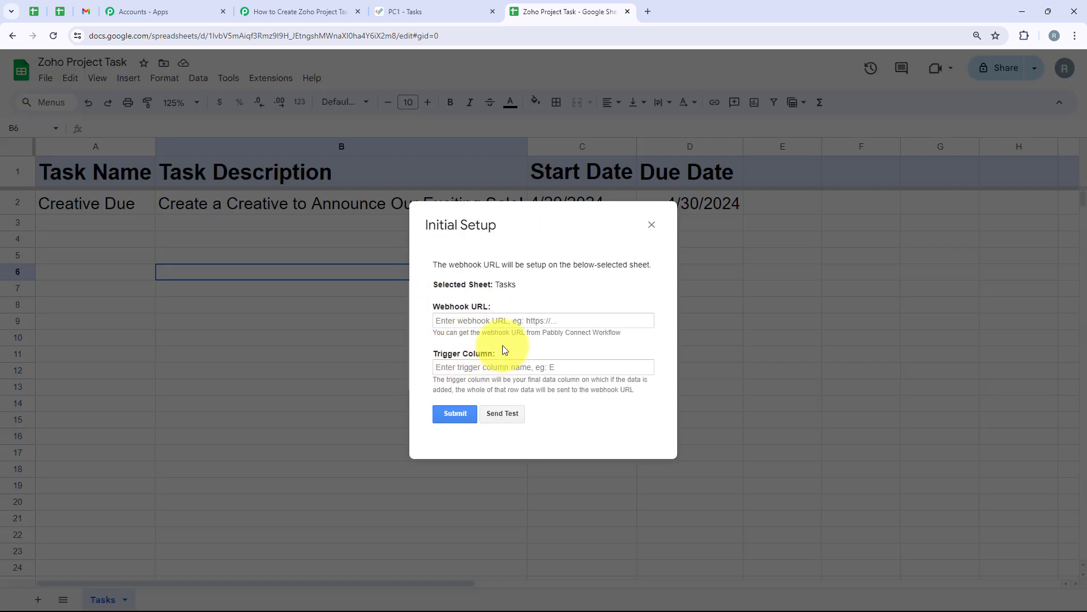
pyautogui.click(503, 320)
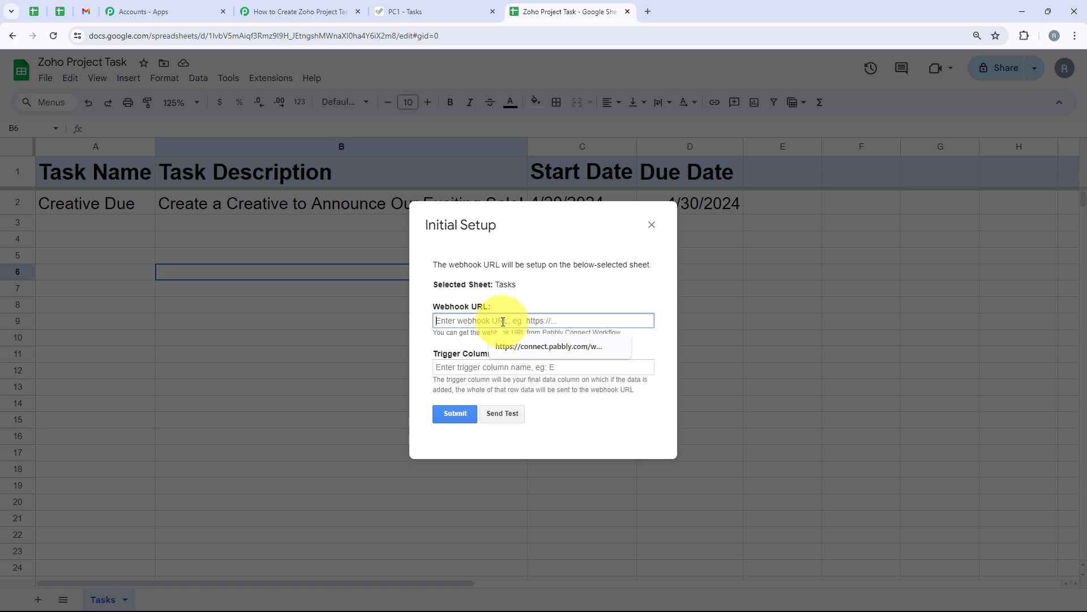
pyautogui.hotkey('ctrl', 'v')
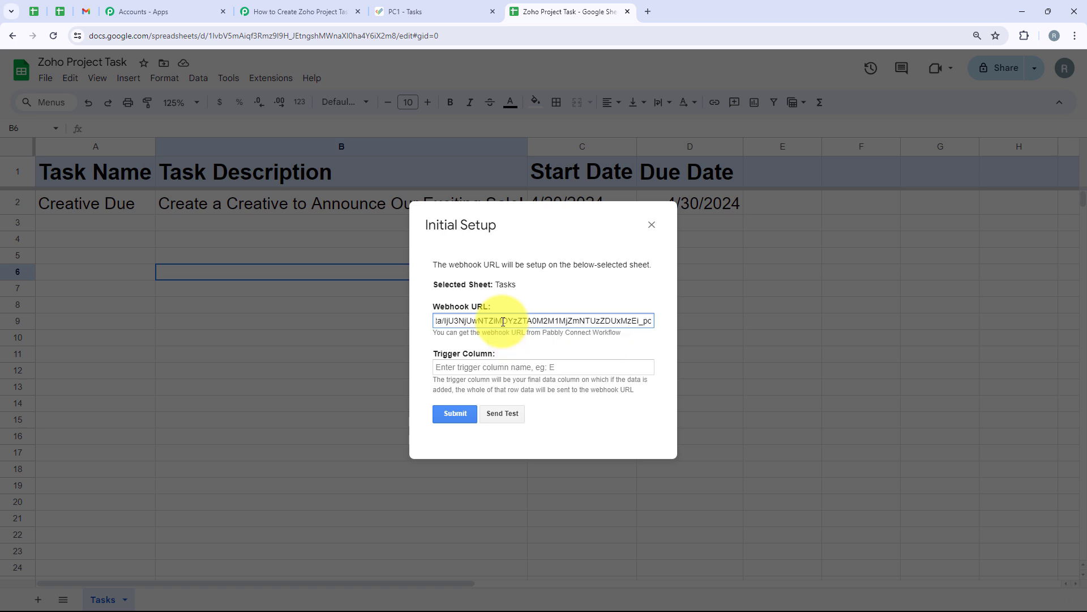
# Set the webhook's trigger column to D and submit the initial setup.
pyautogui.moveTo(498, 226); pyautogui.dragTo(500, 279)
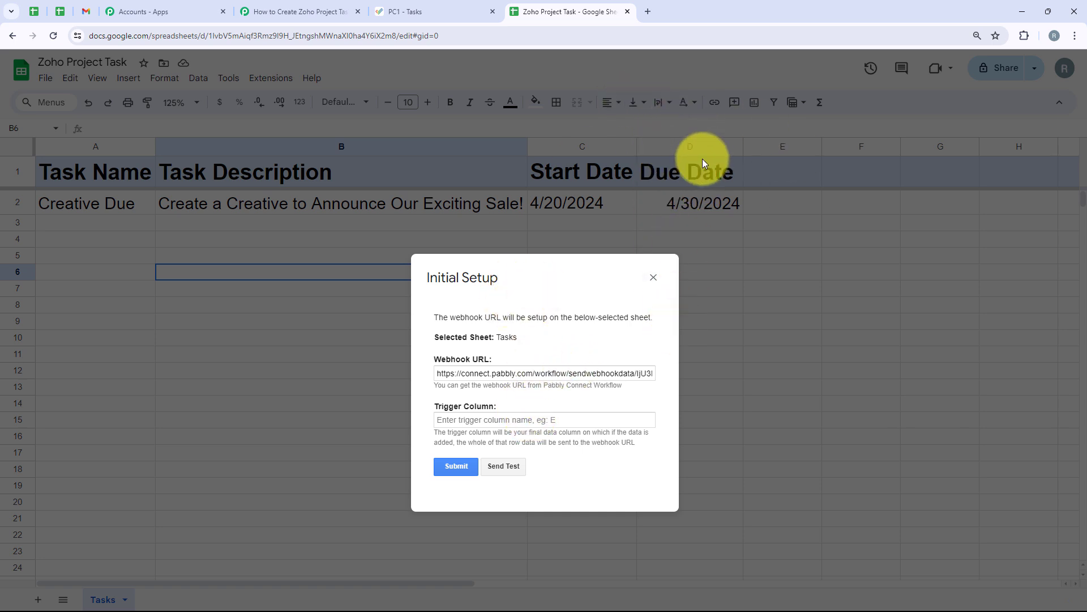
pyautogui.click(473, 420)
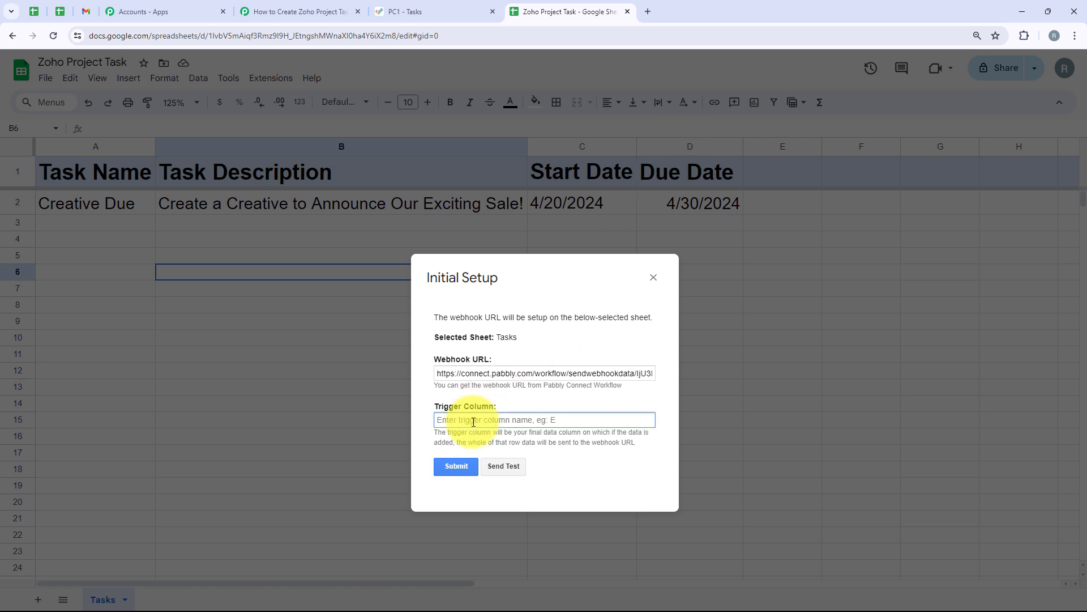
pyautogui.write('D')
pyautogui.moveTo(601, 288); pyautogui.dragTo(592, 356)
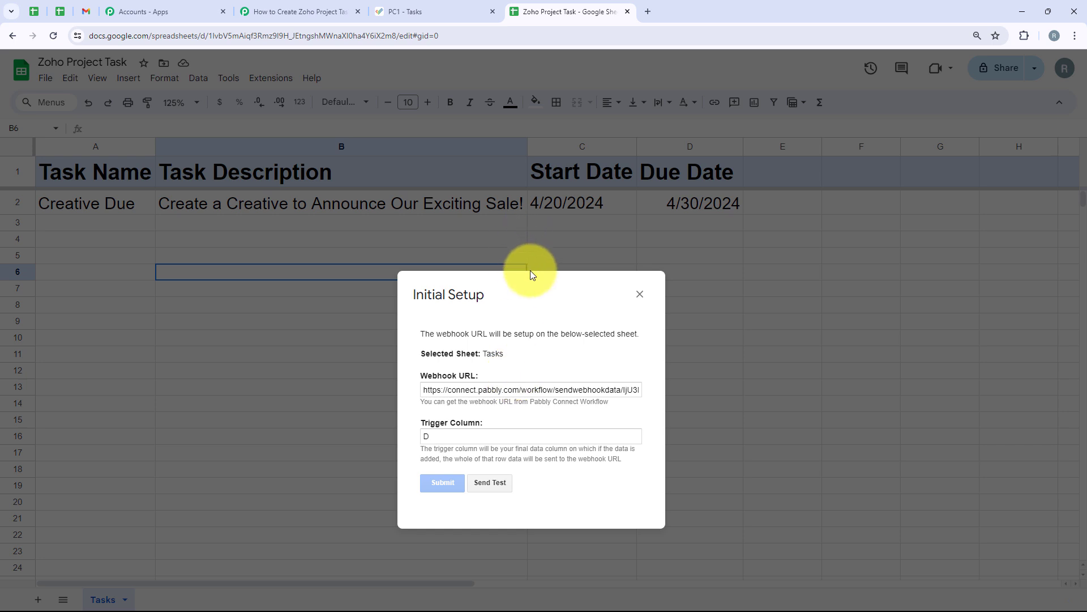
pyautogui.moveTo(531, 274); pyautogui.dragTo(546, 218)
pyautogui.scroll(-1, 501, 359)
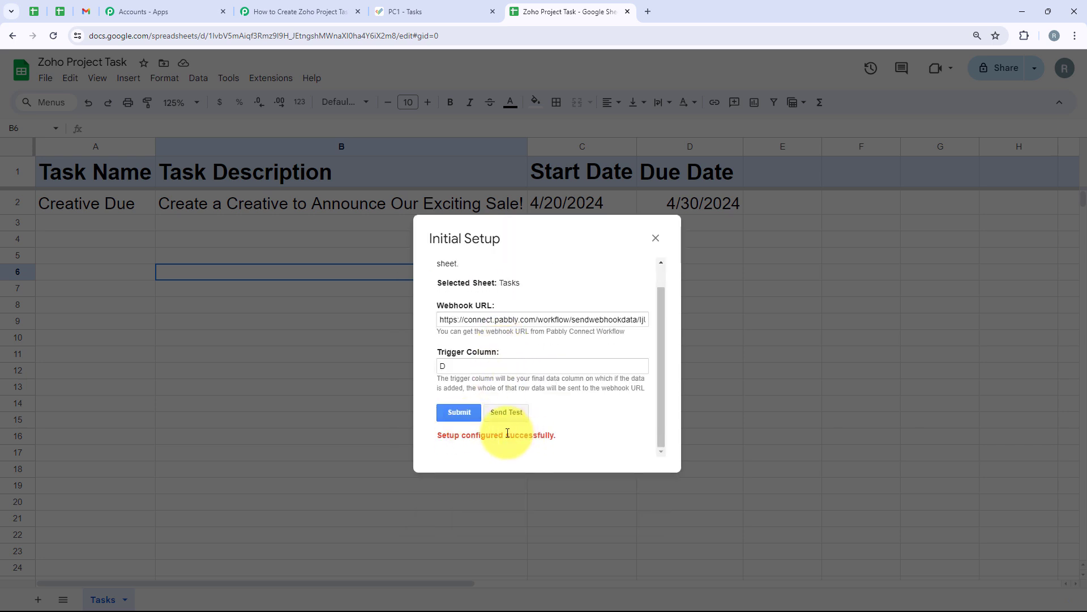
pyautogui.moveTo(507, 434); pyautogui.dragTo(564, 440)
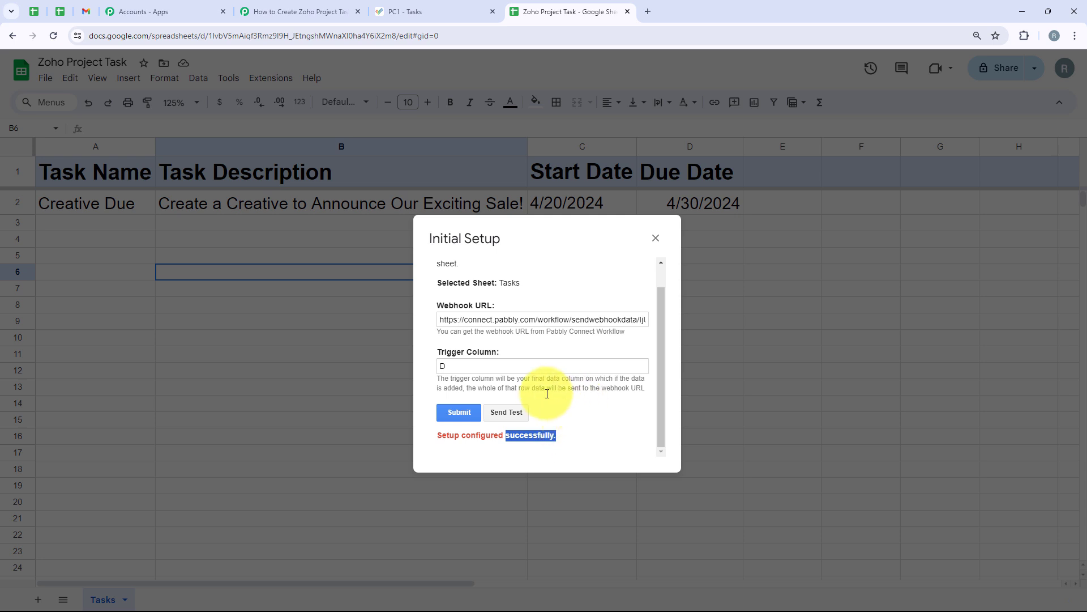
# Send the sheet's test data to the webhook and close the initial setup.
pyautogui.click(517, 413)
pyautogui.scroll(-1, 461, 420)
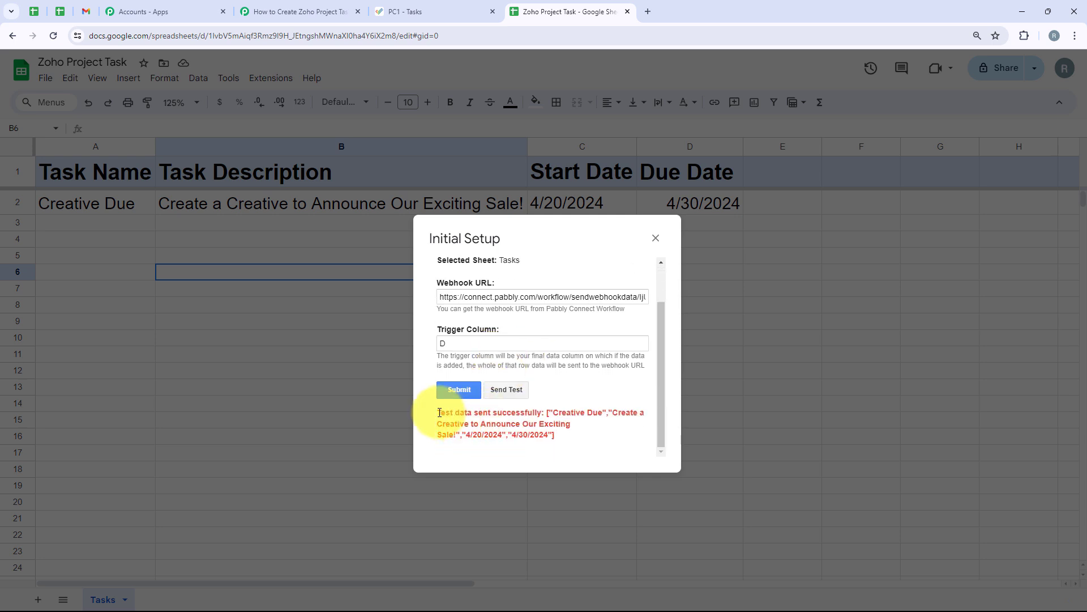
pyautogui.moveTo(438, 412); pyautogui.dragTo(567, 407)
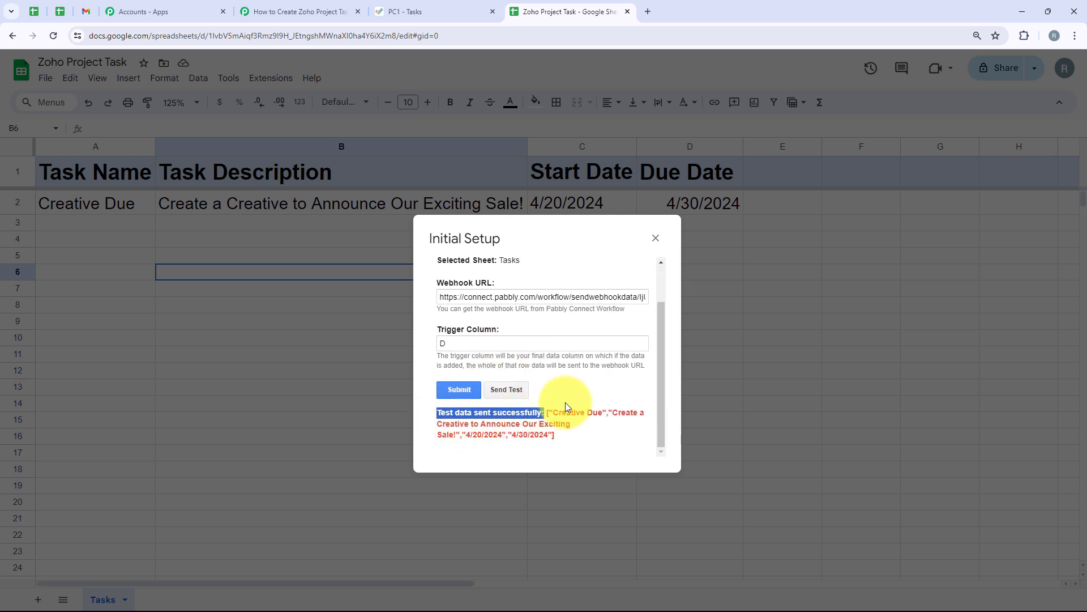
pyautogui.click(652, 239)
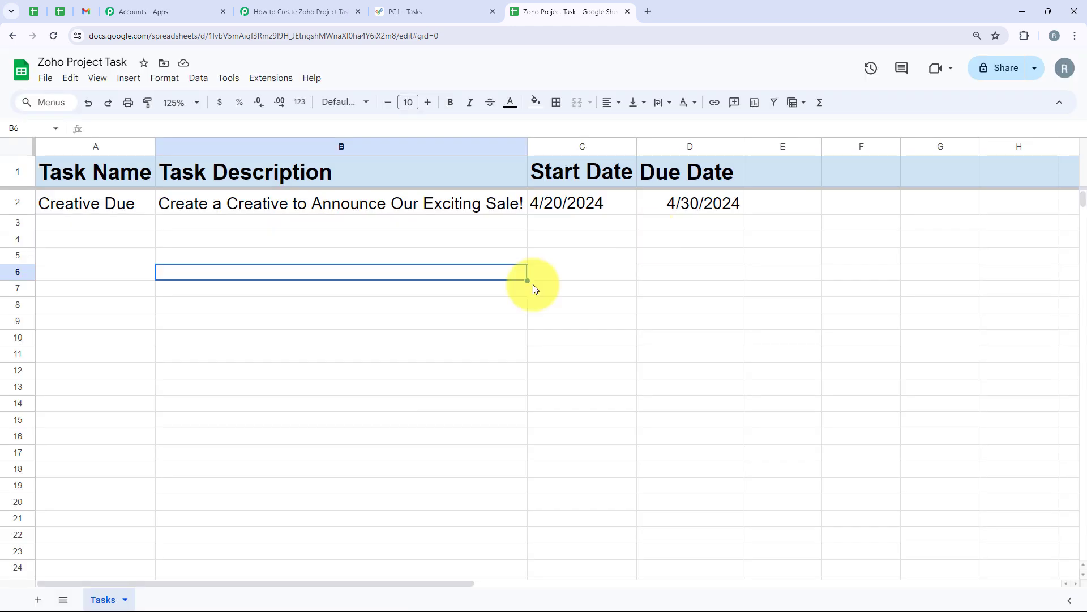
# Switch to the Pabbly Connect workflow and review the task name, description, start date and due date in the captured response.
pyautogui.click(266, 8)
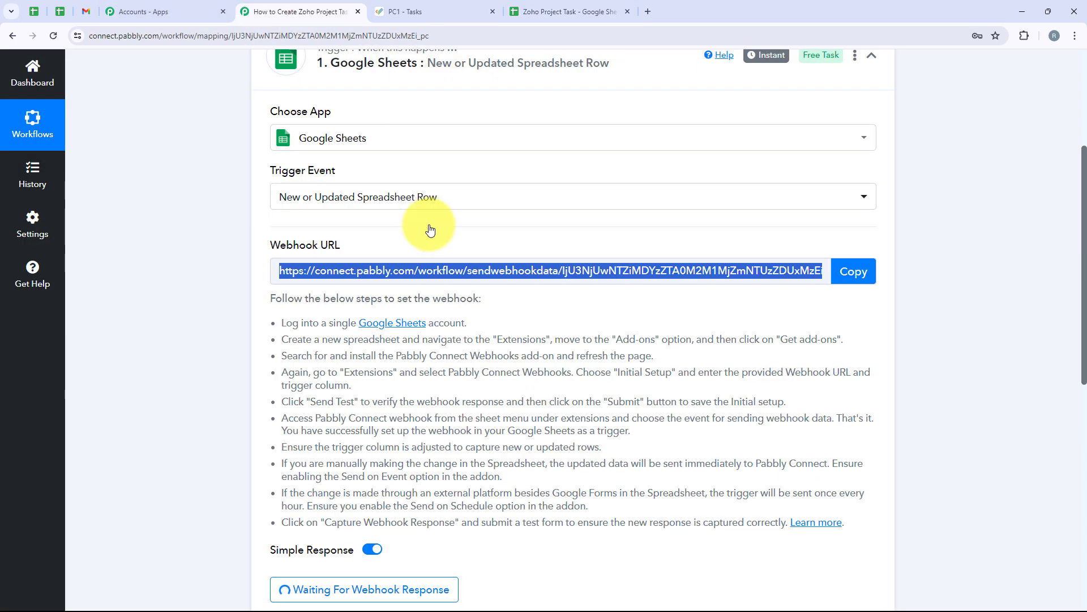
pyautogui.scroll(-7, 429, 224)
pyautogui.scroll(-4, 429, 225)
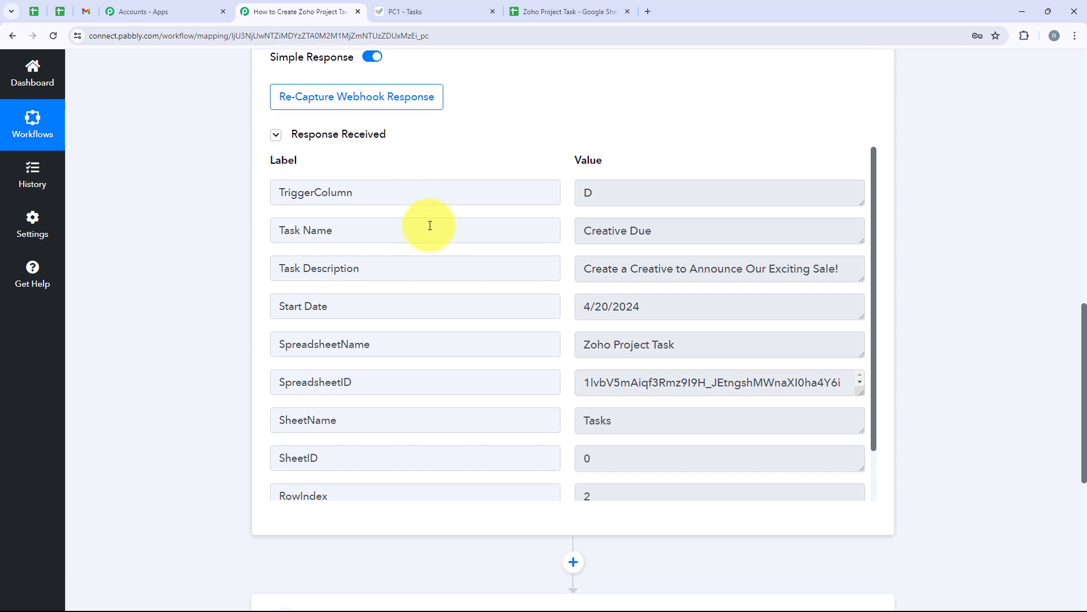
pyautogui.scroll(2, 430, 225)
pyautogui.moveTo(657, 344); pyautogui.dragTo(572, 346)
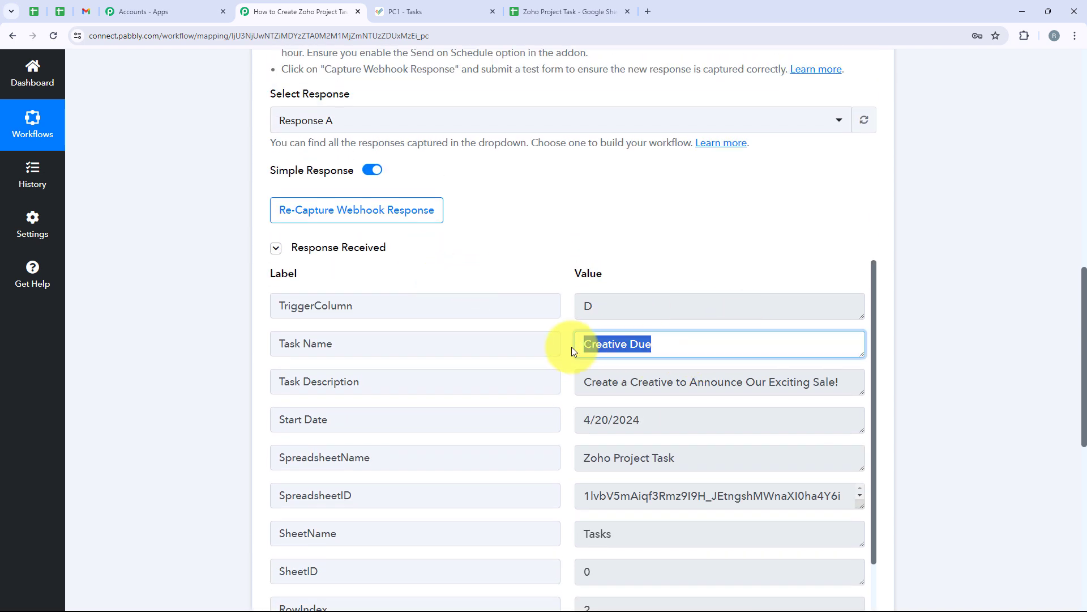
pyautogui.moveTo(841, 383); pyautogui.dragTo(578, 386)
pyautogui.moveTo(654, 426); pyautogui.dragTo(570, 429)
pyautogui.scroll(-1, 570, 428)
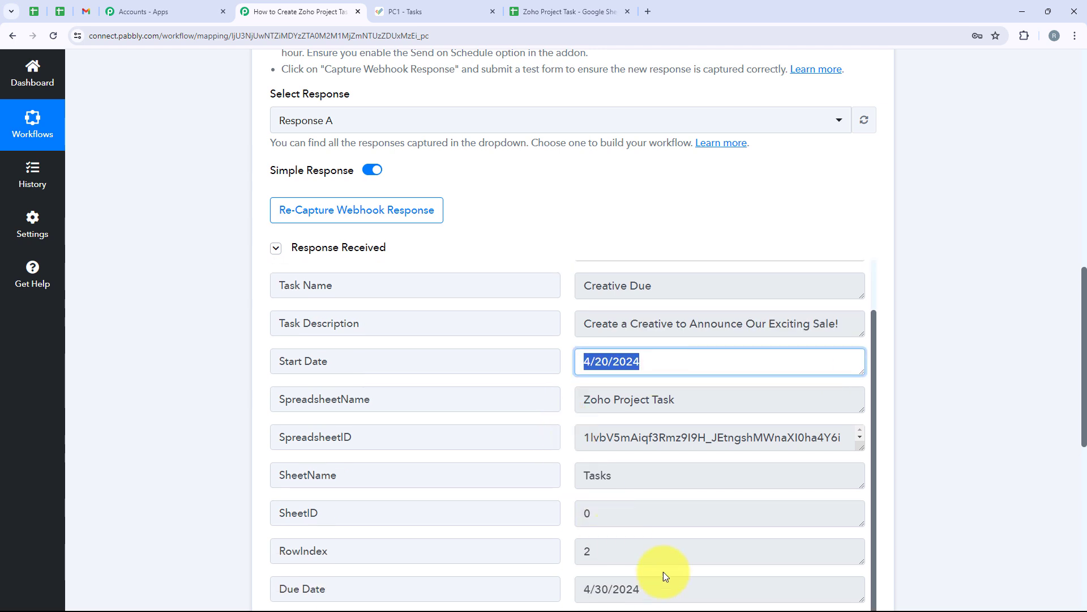
pyautogui.click(648, 587)
pyautogui.moveTo(648, 587); pyautogui.dragTo(548, 566)
pyautogui.click(535, 475)
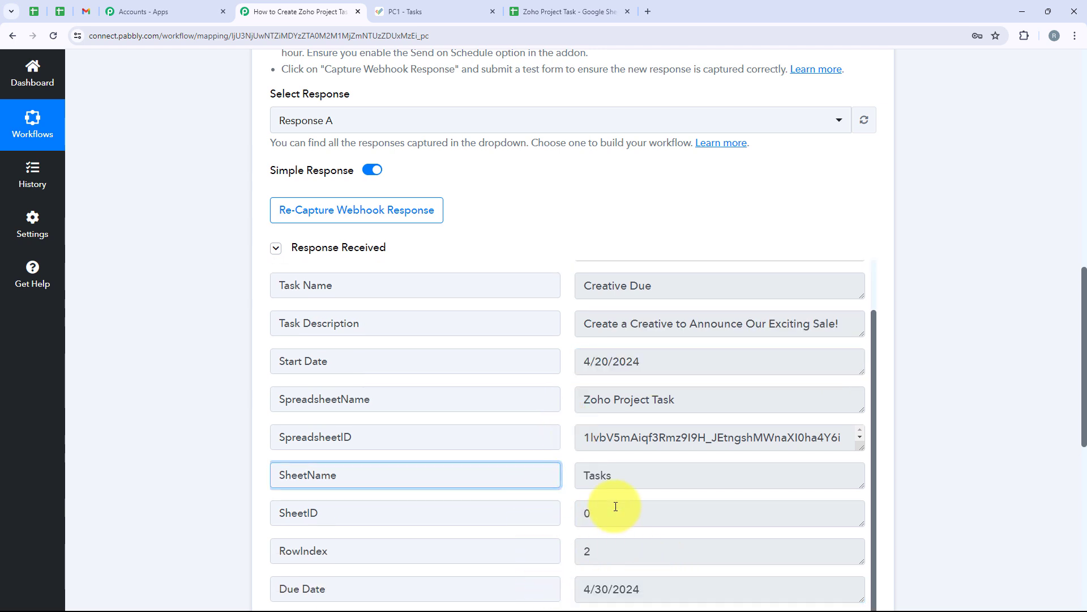
pyautogui.scroll(1, 601, 419)
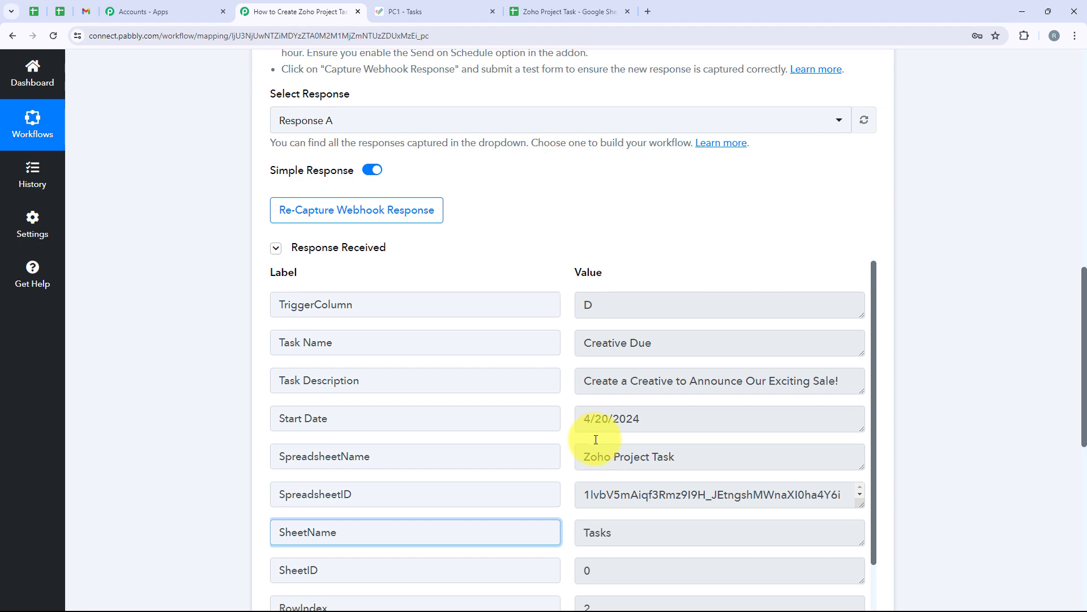
# Collapse the trigger step and set the action app to Zoho Projects with the action event Create a Task.
pyautogui.scroll(12, 646, 283)
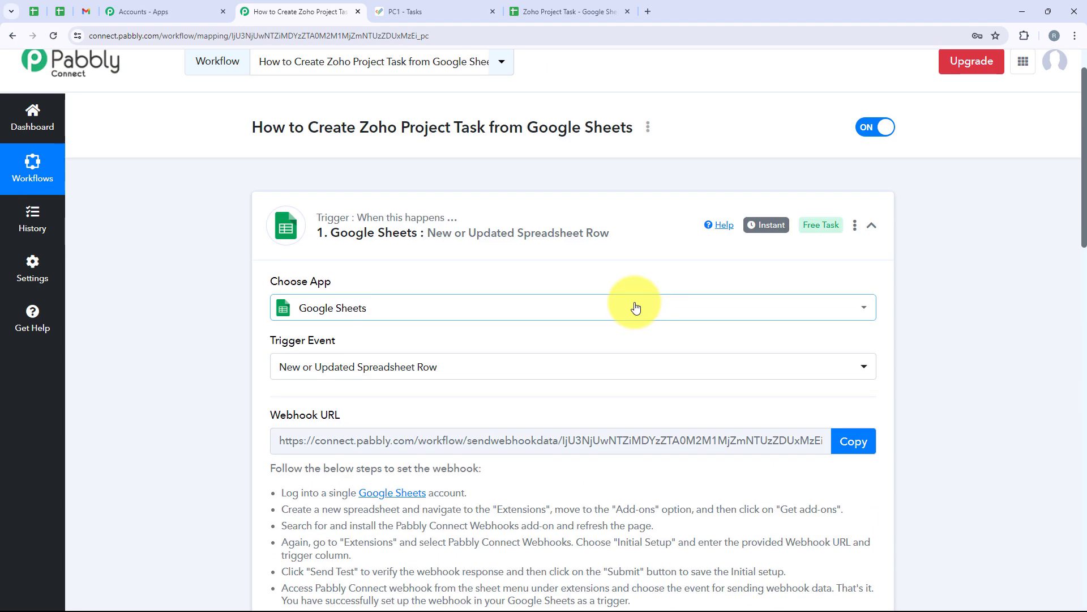
pyautogui.click(632, 257)
pyautogui.click(357, 368)
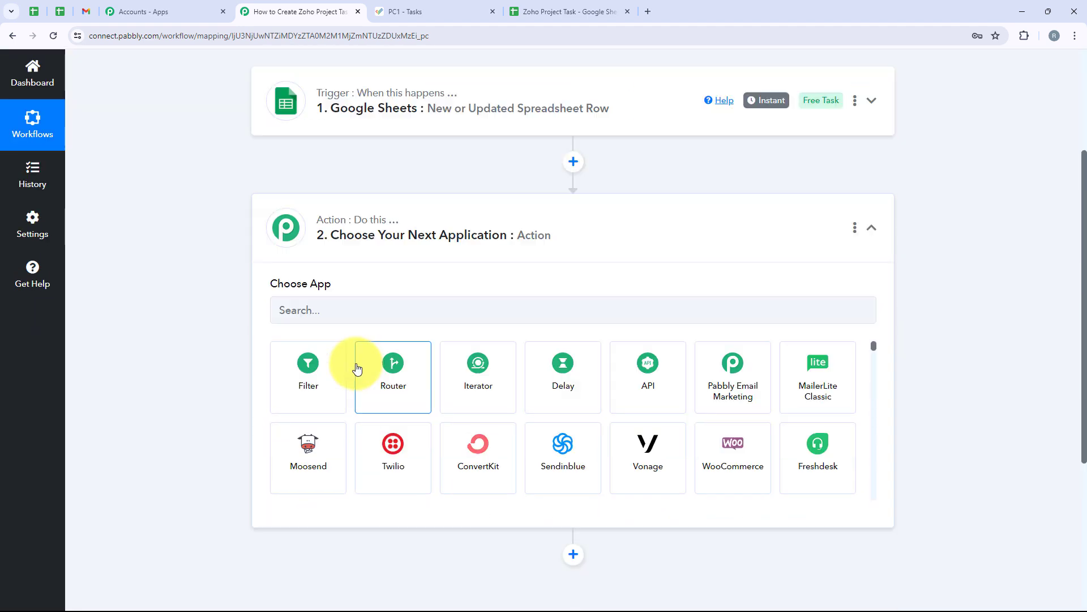
pyautogui.click(352, 295)
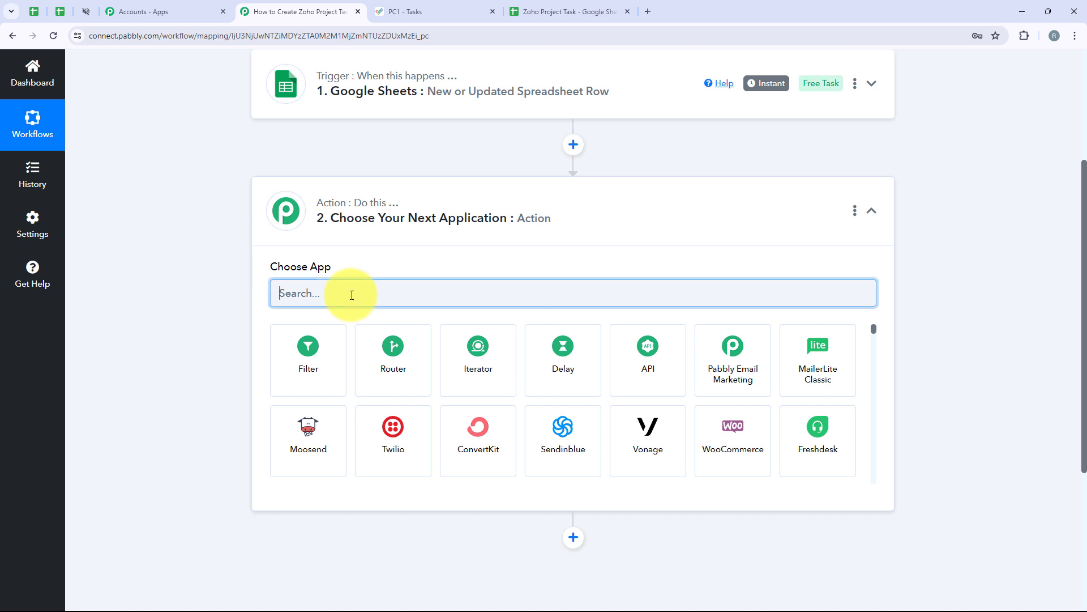
pyautogui.write('Zoho Projects')
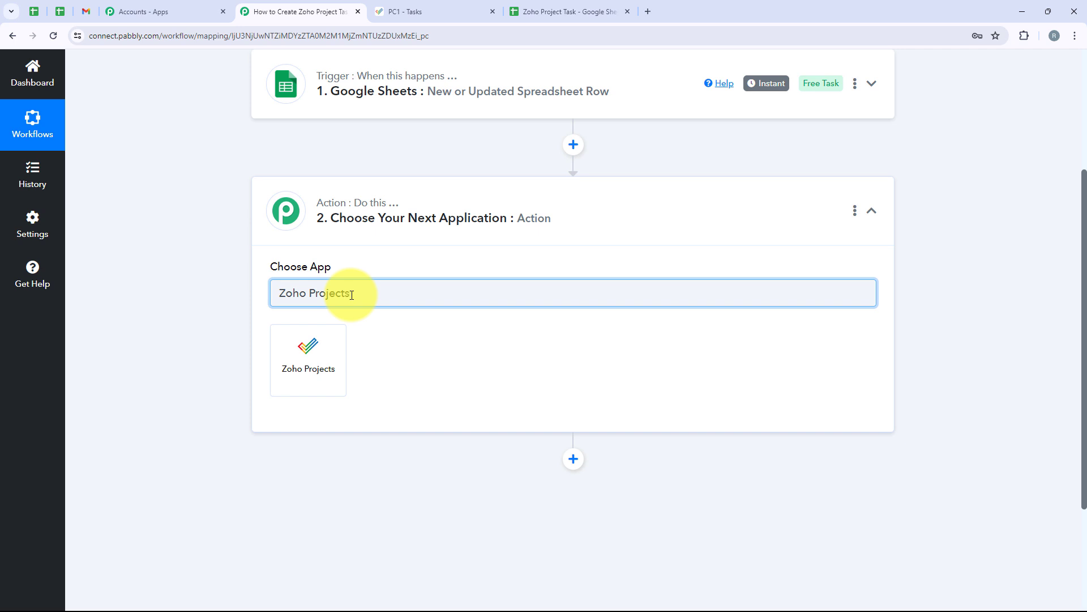
pyautogui.click(316, 352)
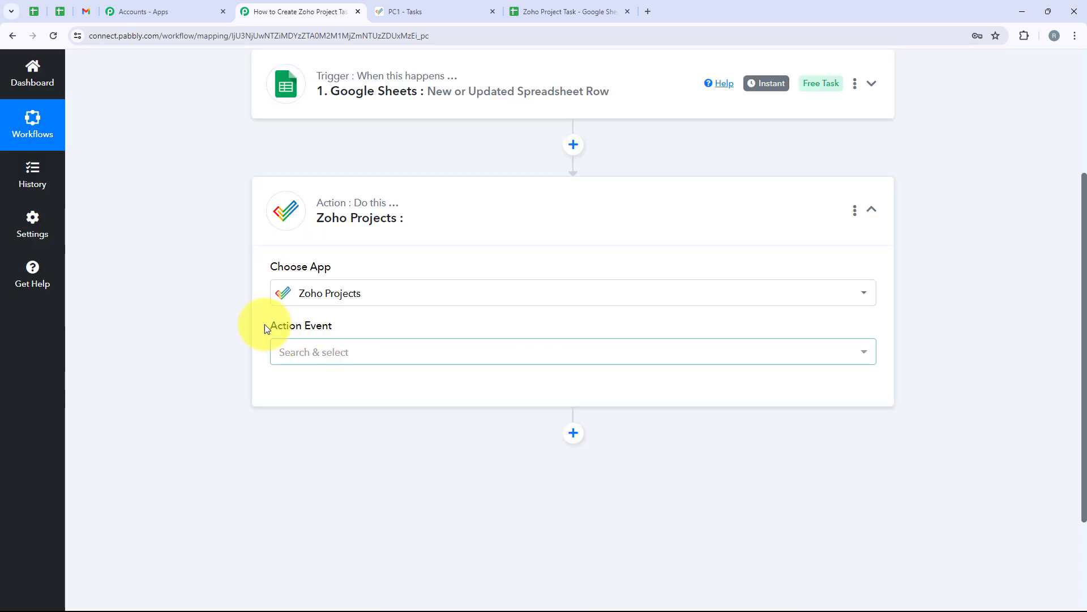
pyautogui.moveTo(264, 328); pyautogui.dragTo(349, 322)
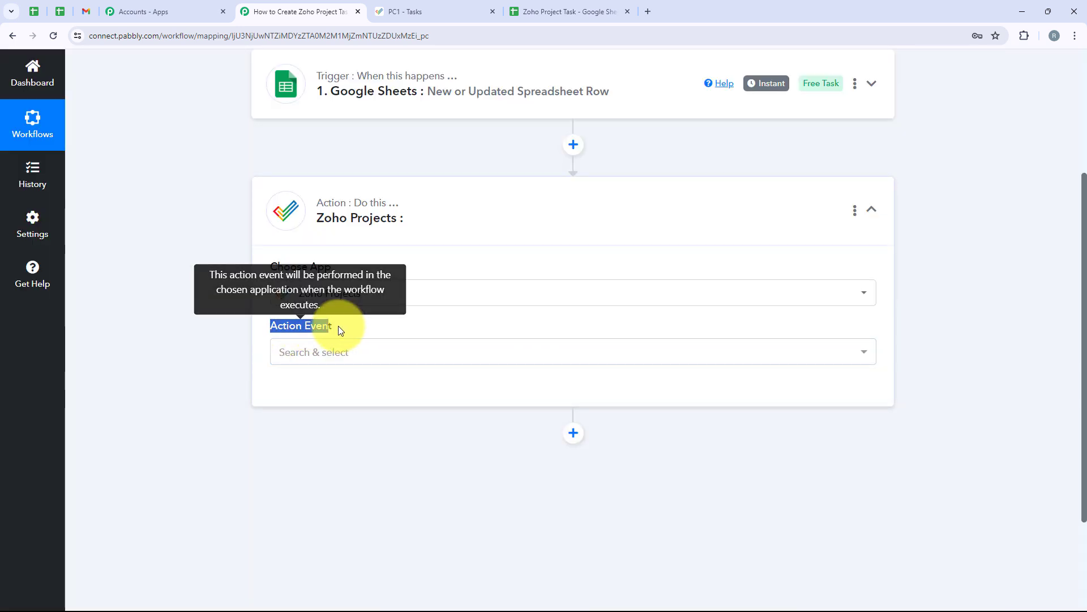
pyautogui.click(357, 354)
pyautogui.scroll(-5, 358, 214)
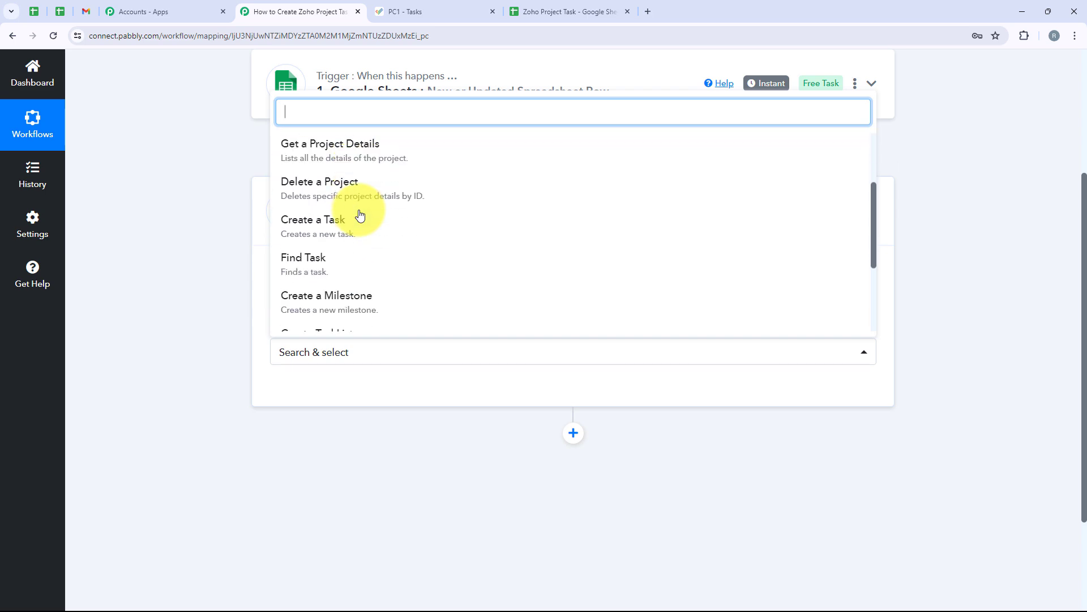
pyautogui.click(345, 172)
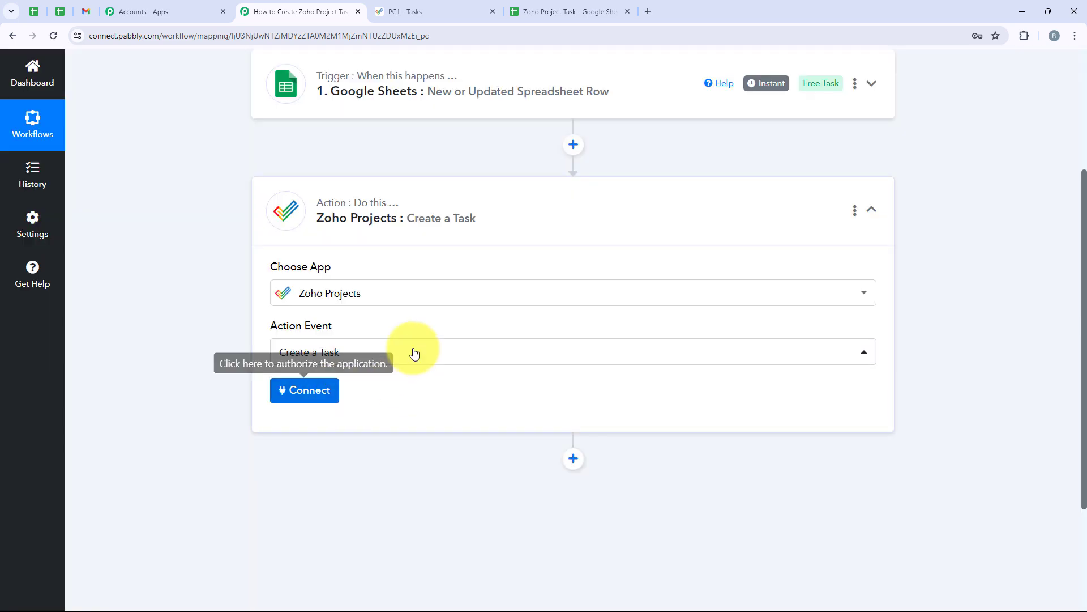
# Start connecting a Zoho Projects account to the action step as a new connection.
pyautogui.click(339, 397)
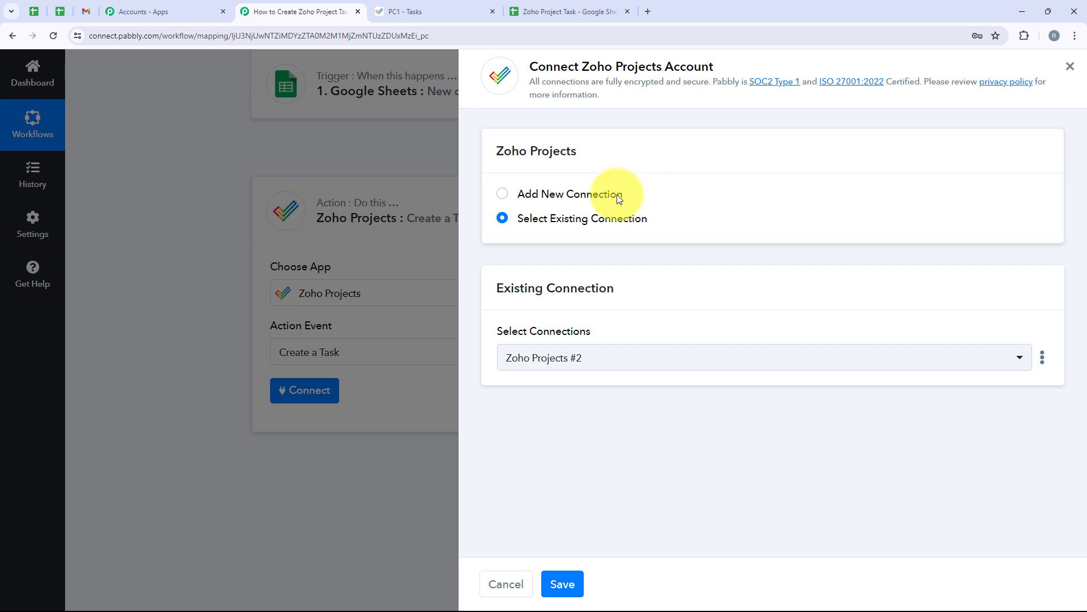
pyautogui.moveTo(621, 196); pyautogui.dragTo(519, 193)
pyautogui.click(650, 223)
pyautogui.moveTo(651, 223); pyautogui.dragTo(521, 218)
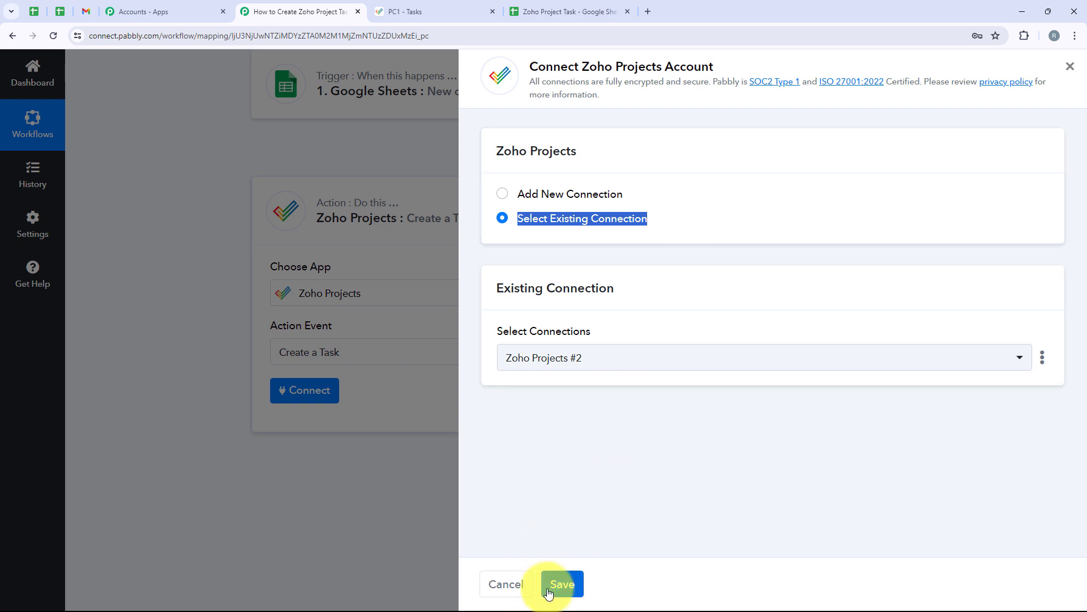
pyautogui.click(502, 195)
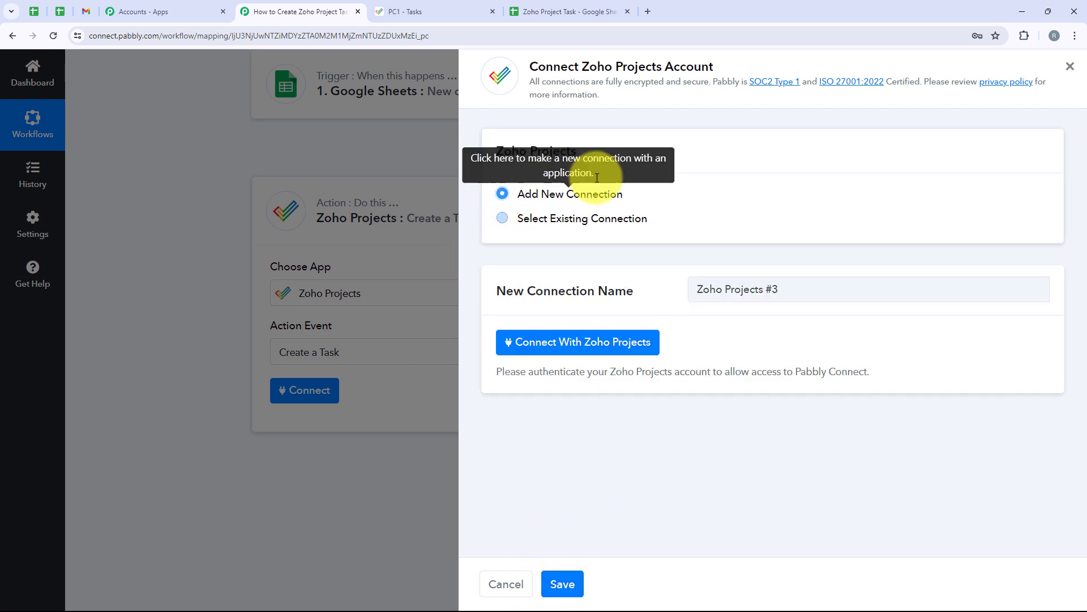
pyautogui.click(596, 354)
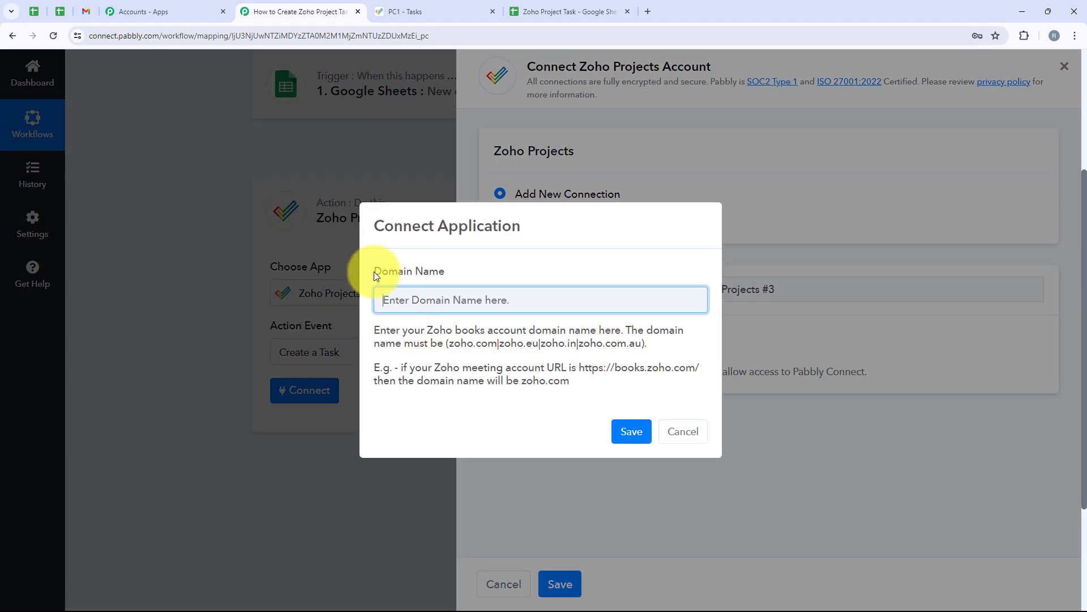
# Check the domain in the Zoho Projects account's URL and enter zoho.in as the connection's domain name.
pyautogui.moveTo(374, 271); pyautogui.dragTo(376, 272)
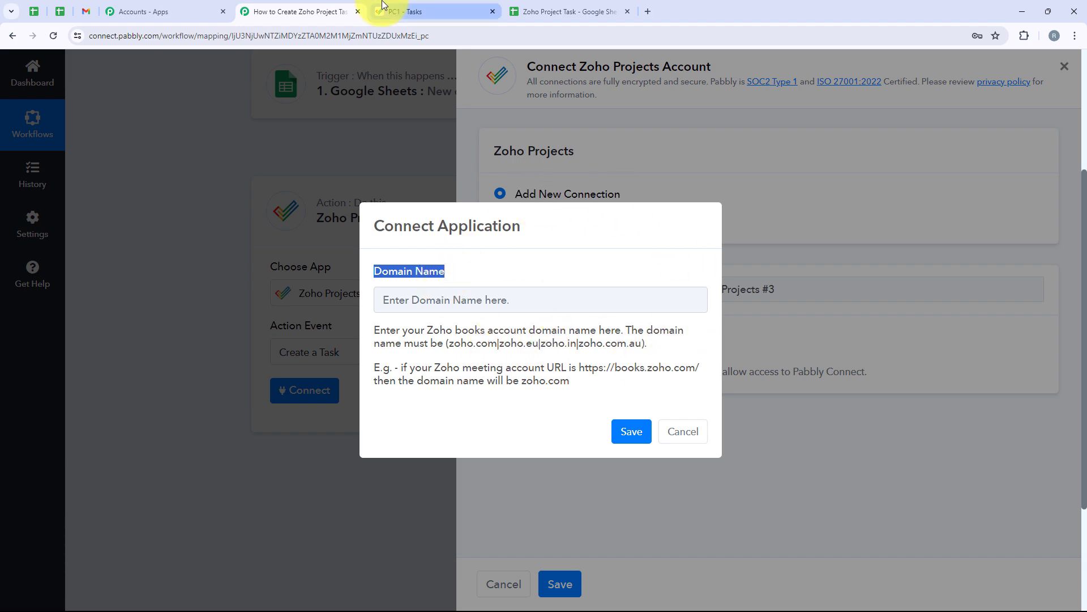
pyautogui.click(405, 12)
pyautogui.click(87, 36)
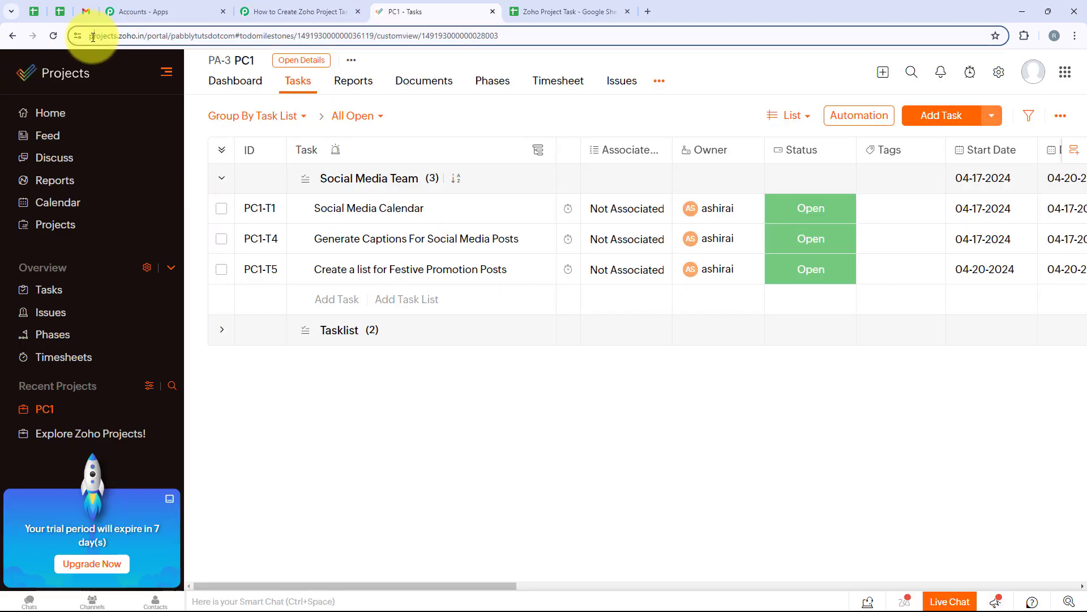
pyautogui.click(87, 36)
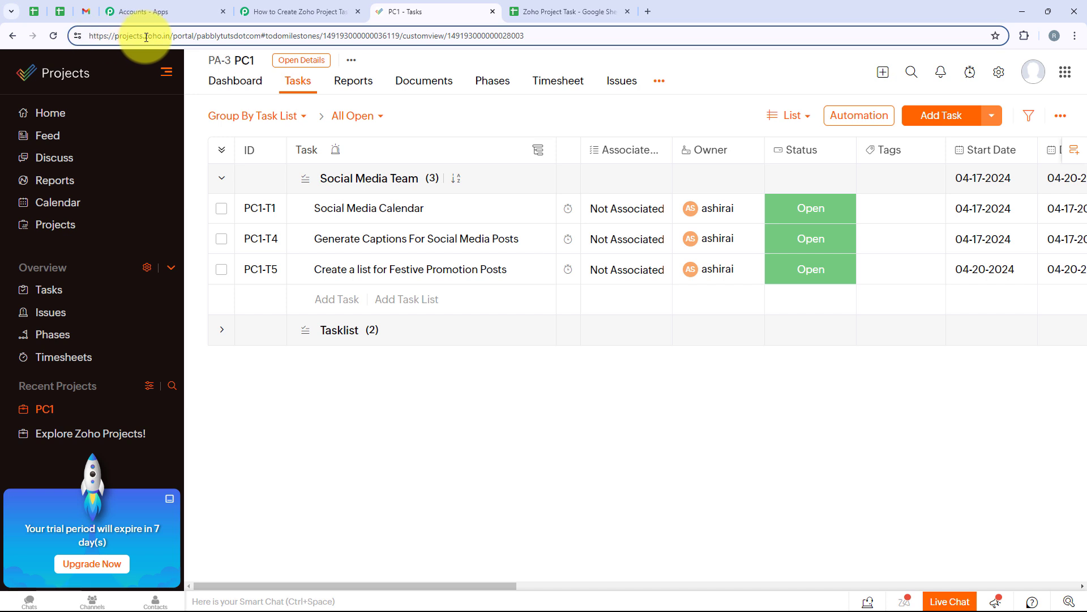
pyautogui.moveTo(143, 37); pyautogui.dragTo(159, 38)
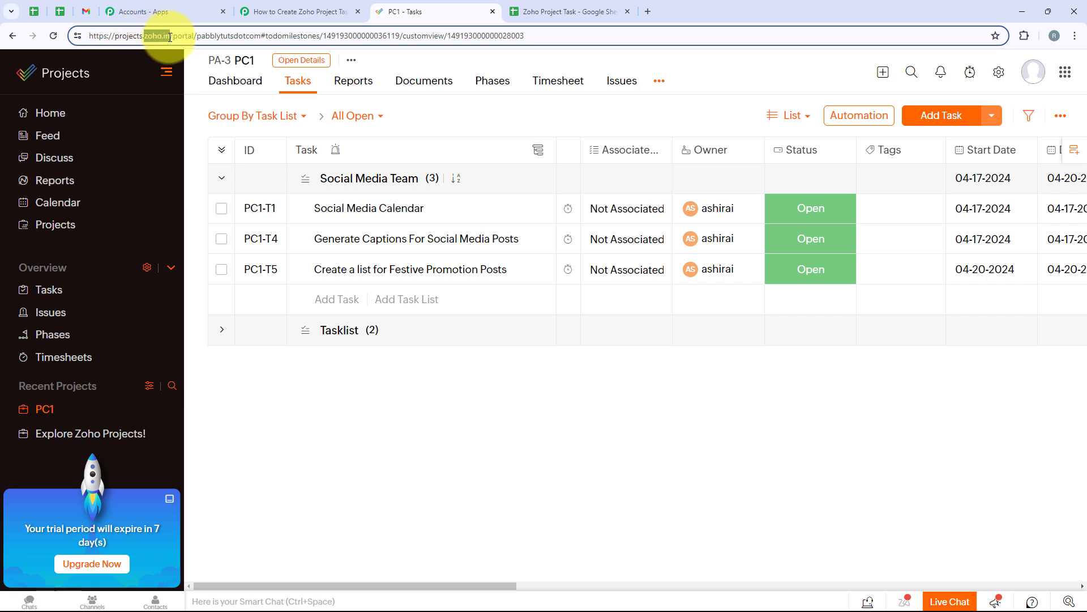
pyautogui.click(295, 12)
pyautogui.click(450, 296)
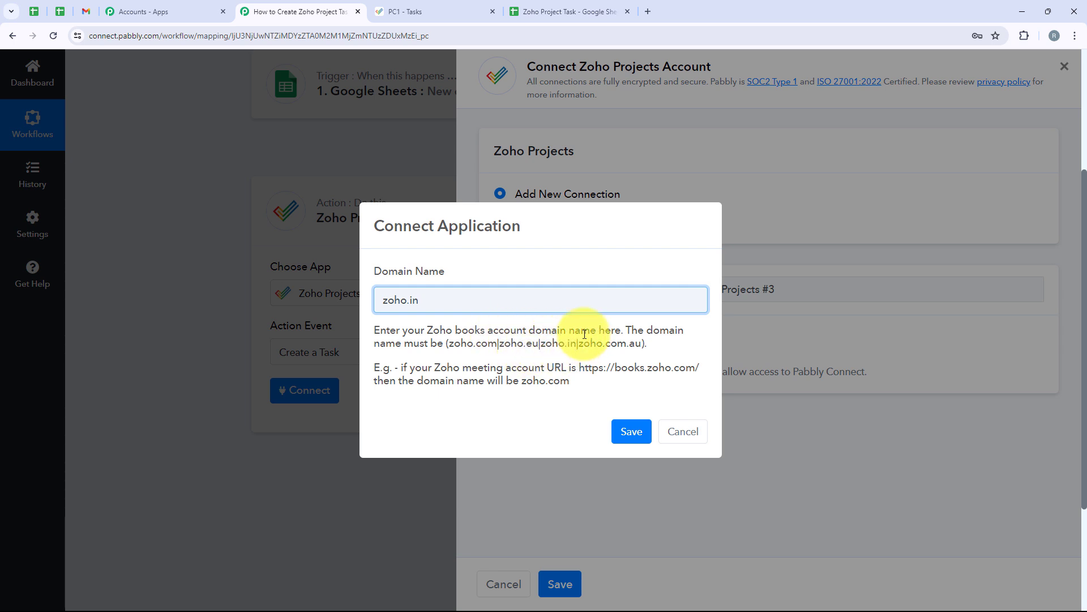
# Save the zoho.in domain and accept the permissions that let Pabbly Connect access the Zoho account.
pyautogui.click(648, 341)
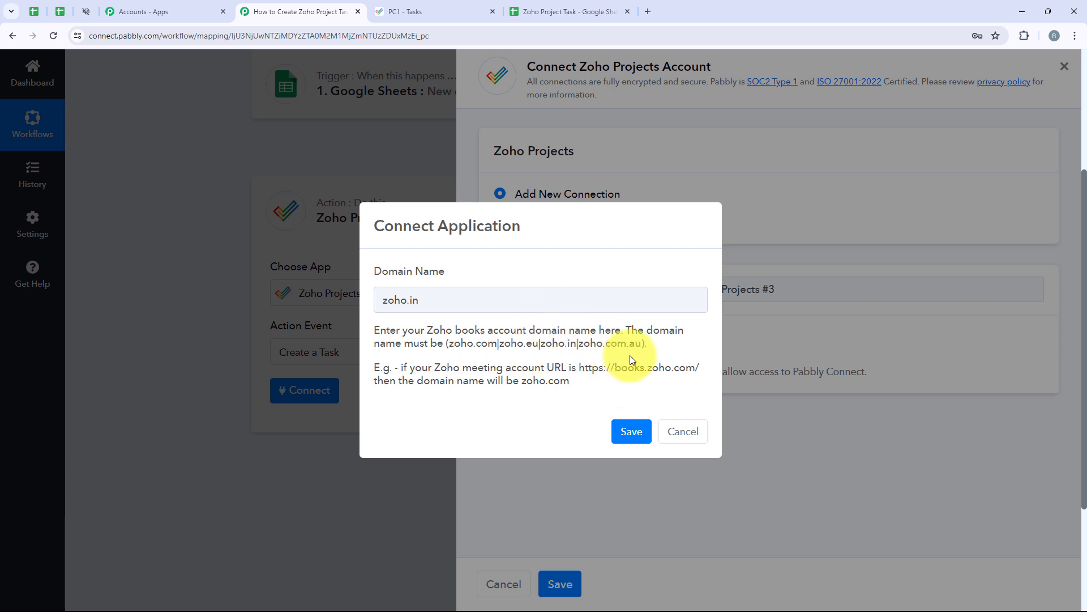
pyautogui.moveTo(431, 301); pyautogui.dragTo(372, 300)
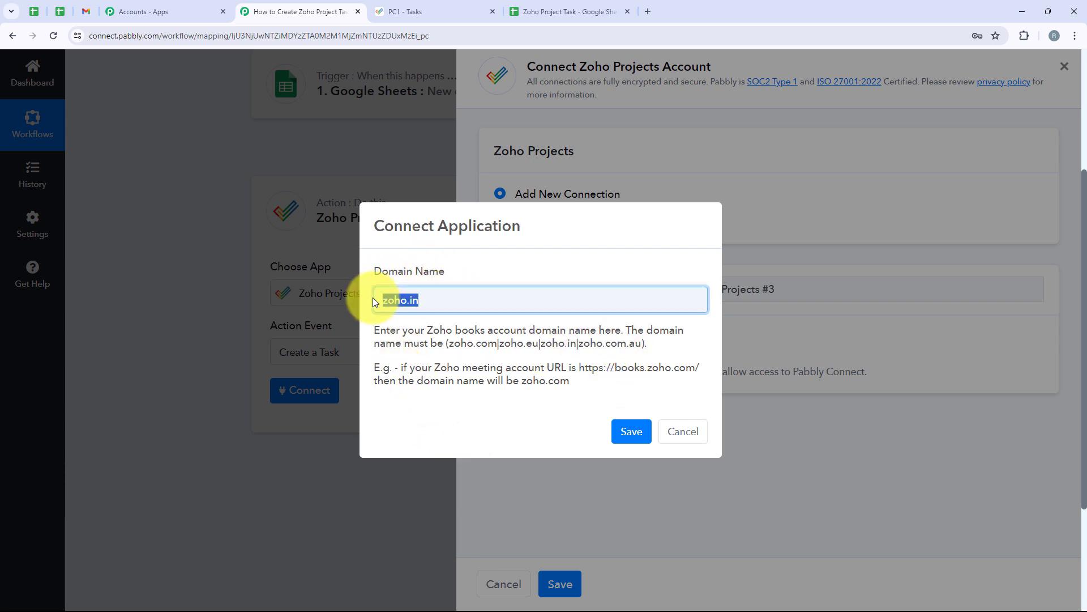
pyautogui.click(621, 444)
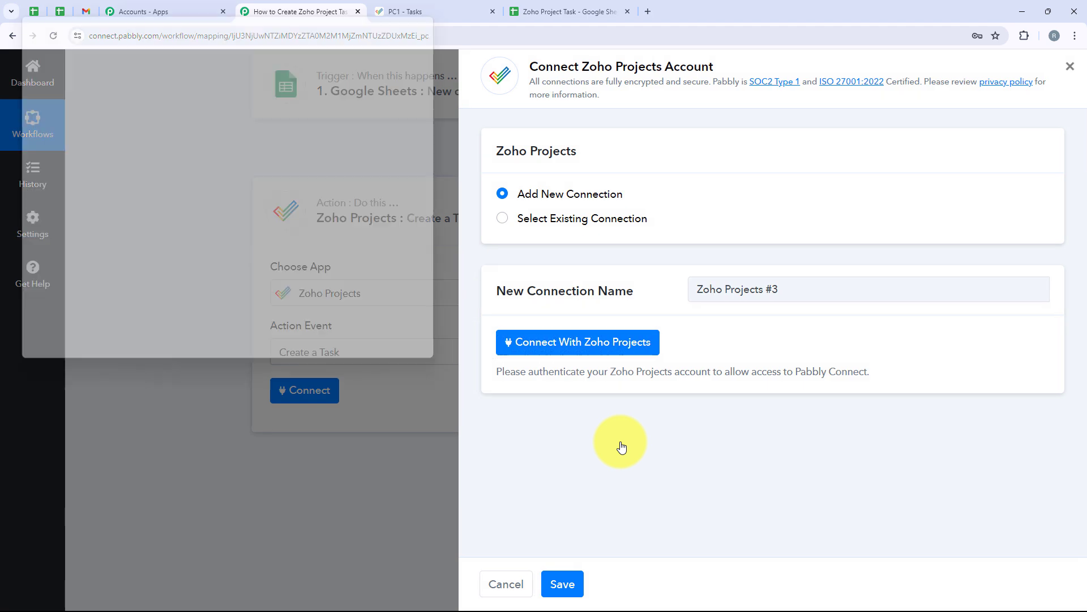
pyautogui.scroll(-3, 302, 297)
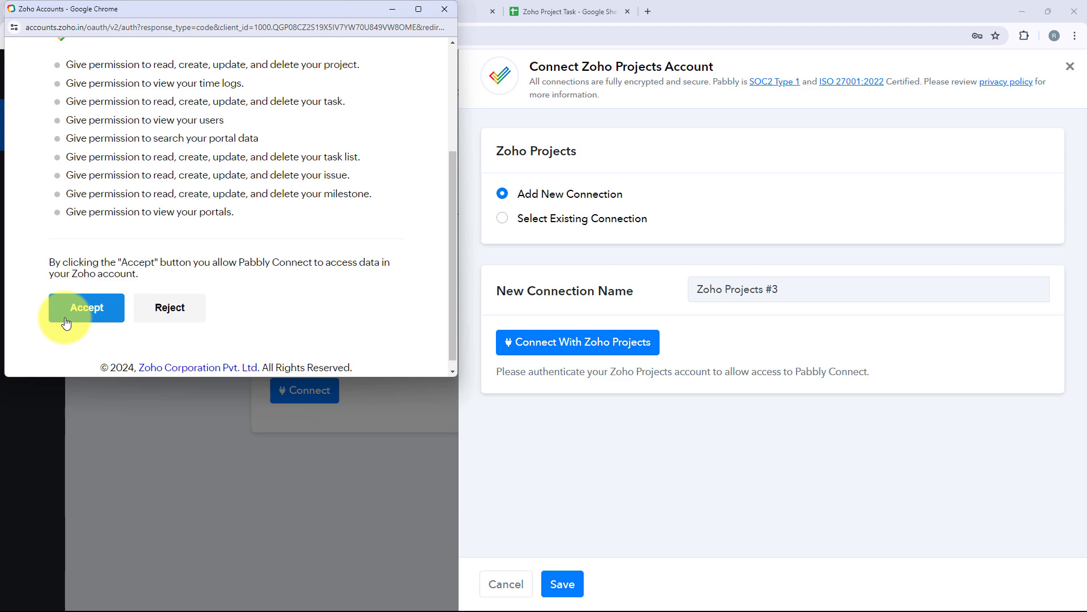
pyautogui.click(79, 310)
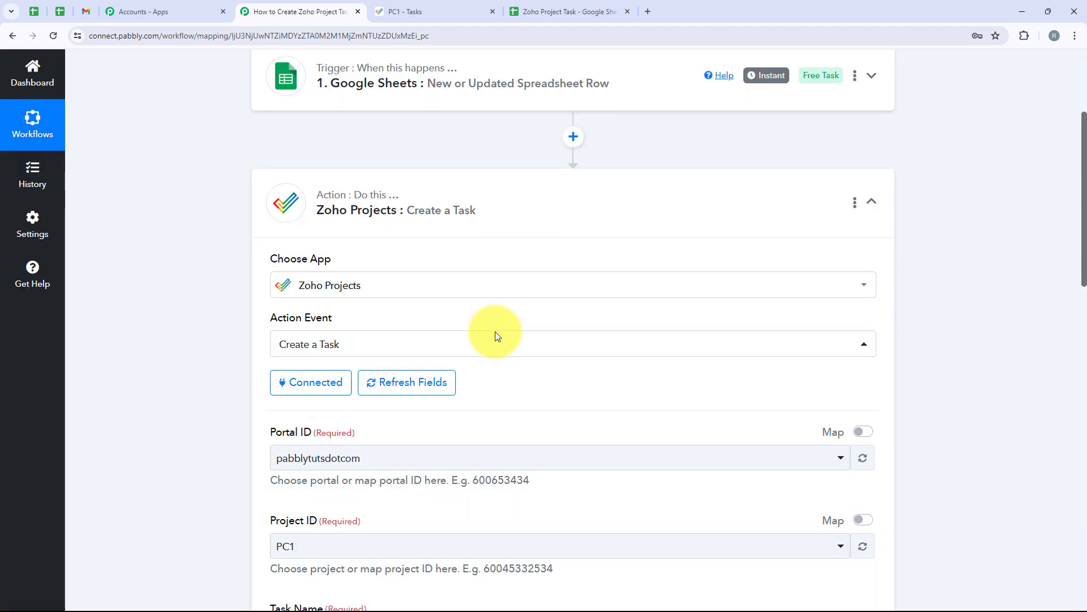
# Choose pabblytutsdotcom as the Portal ID and PC1 as the Project ID for the new task.
pyautogui.scroll(-3, 495, 334)
pyautogui.moveTo(261, 271); pyautogui.dragTo(321, 268)
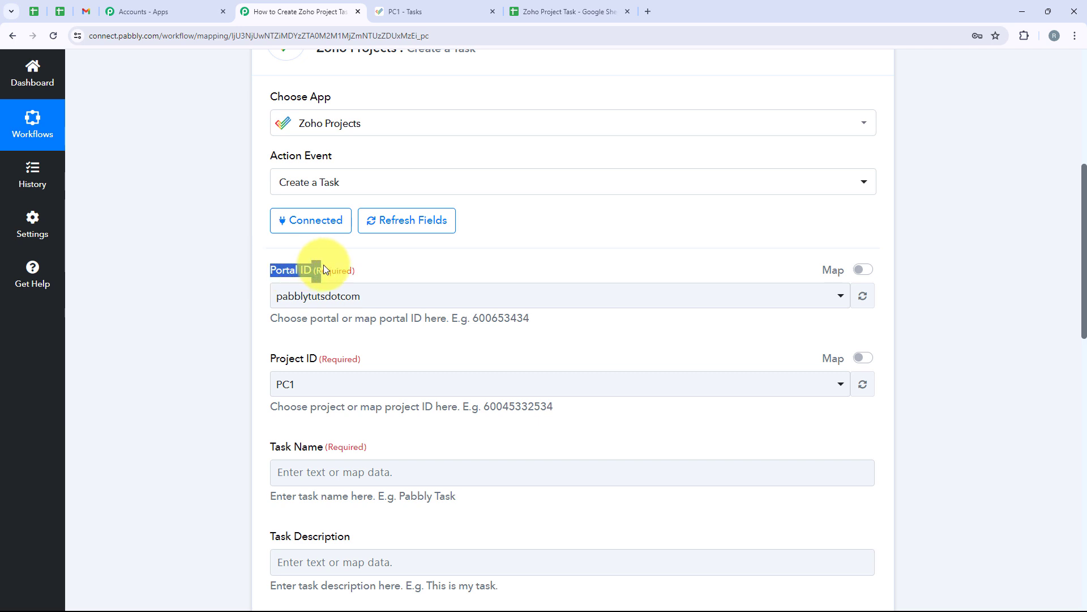
pyautogui.click(315, 296)
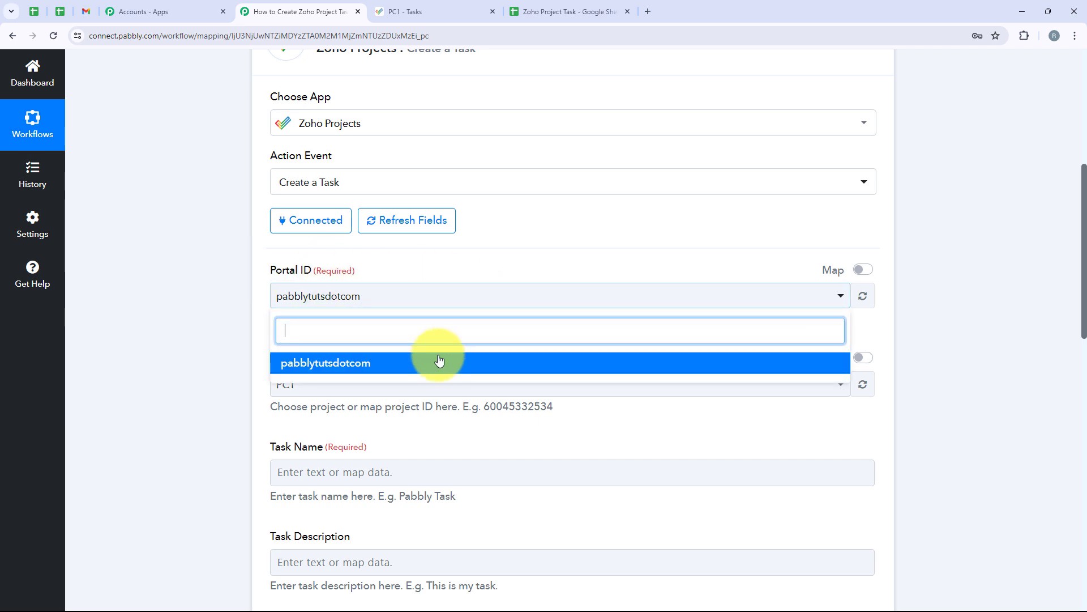
pyautogui.click(372, 364)
pyautogui.scroll(-2, 370, 363)
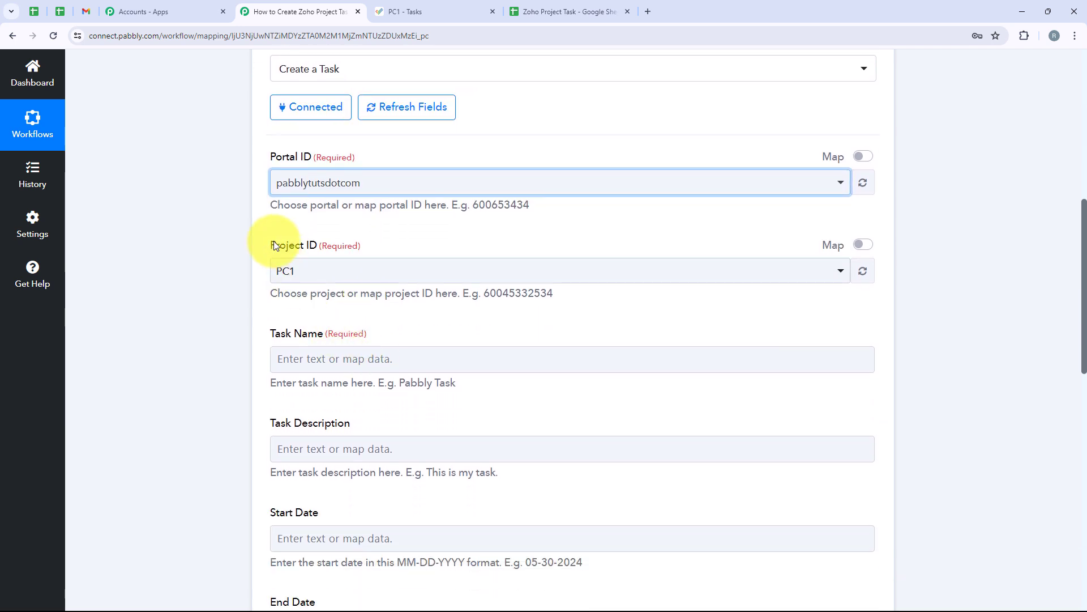
pyautogui.moveTo(267, 244); pyautogui.dragTo(314, 244)
pyautogui.click(311, 273)
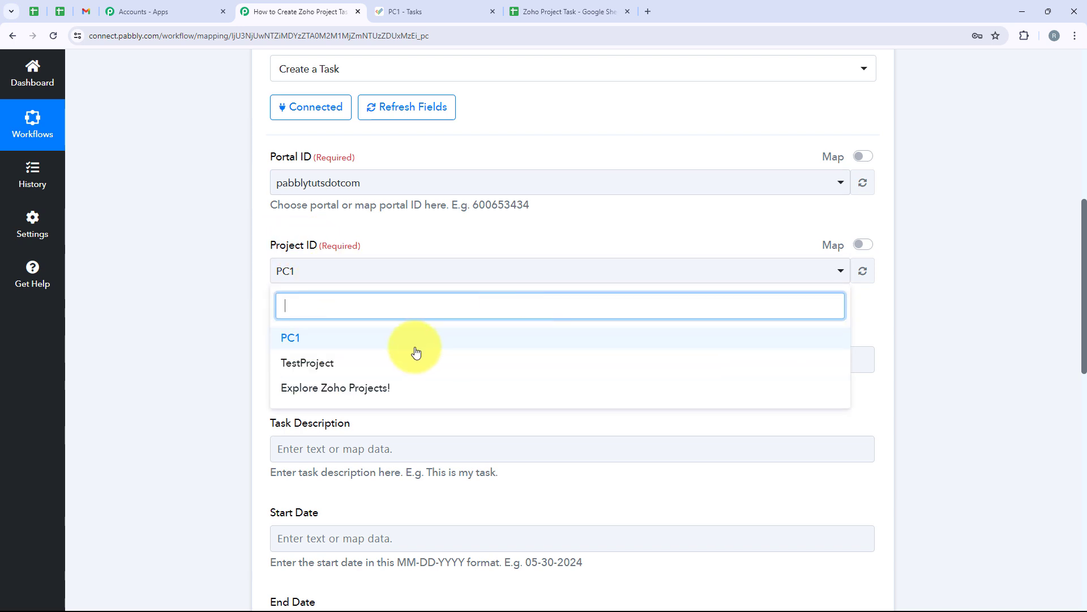
pyautogui.click(310, 340)
# Map the Zoho task's Task Name field to the Task Name value from the Google Sheets trigger.
pyautogui.scroll(-1, 340, 329)
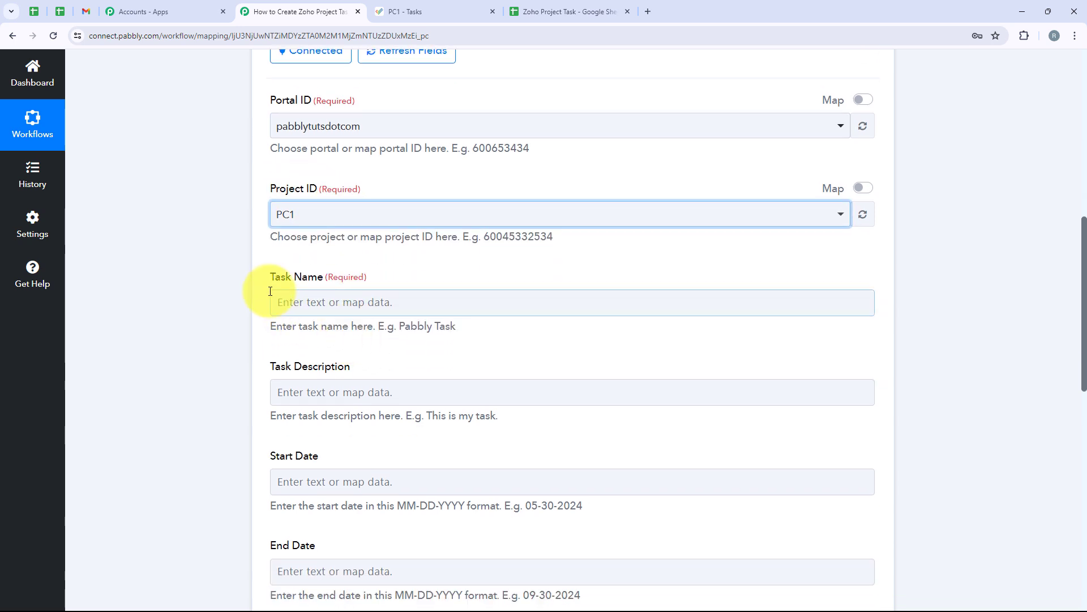
pyautogui.moveTo(270, 277); pyautogui.dragTo(328, 281)
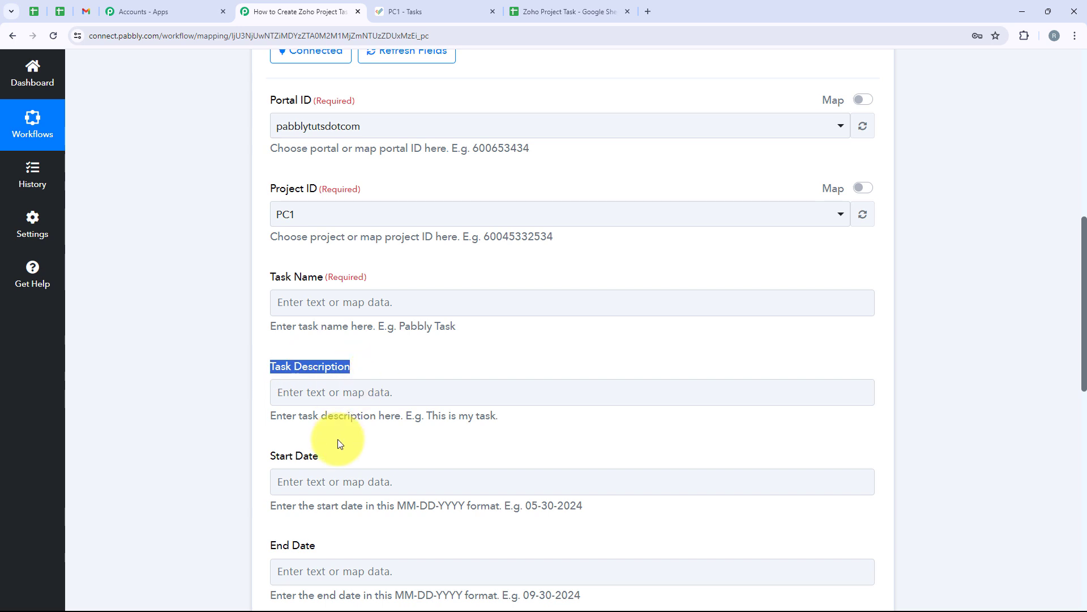
pyautogui.click(269, 457)
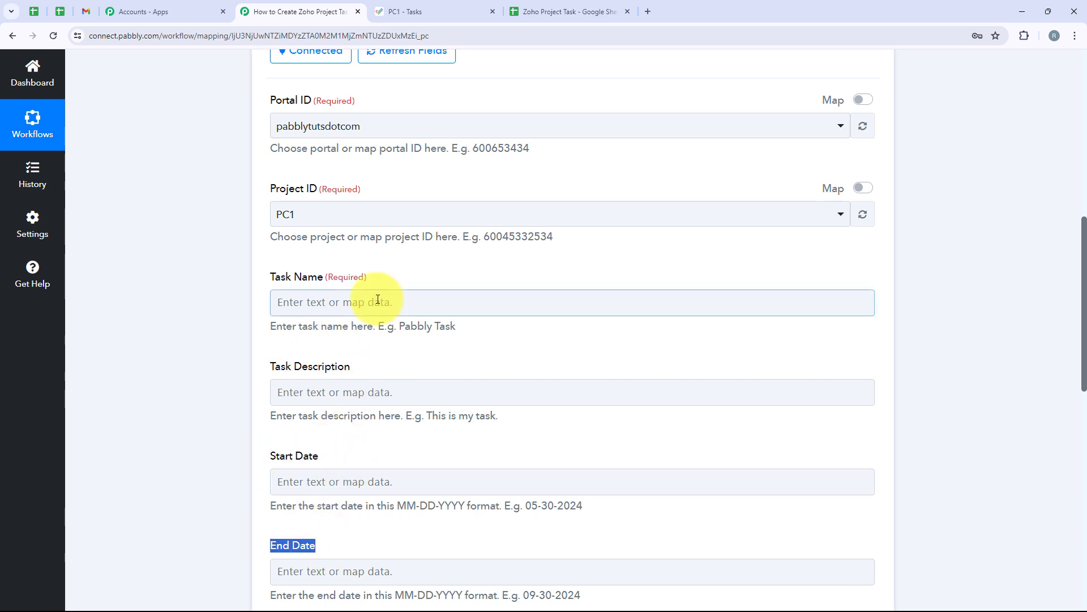
pyautogui.click(396, 302)
pyautogui.click(226, 317)
pyautogui.scroll(-1, 287, 286)
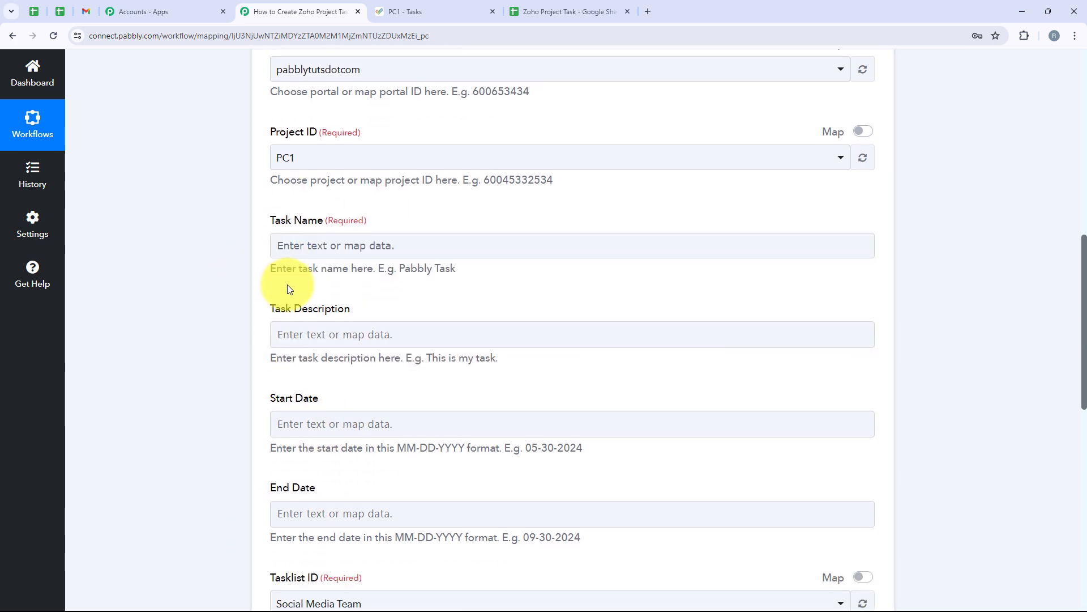
pyautogui.click(306, 245)
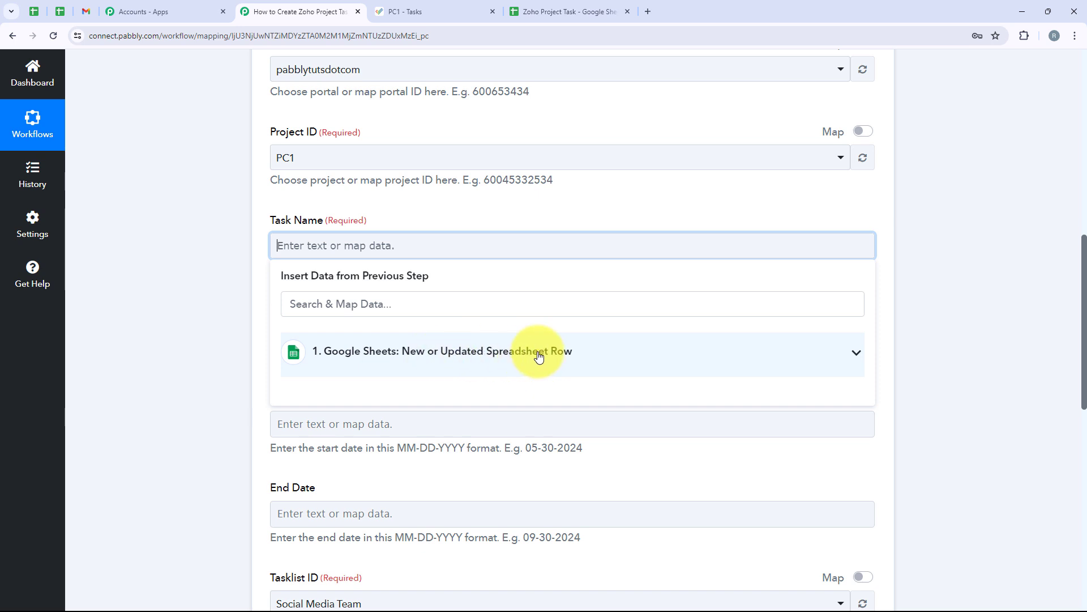
pyautogui.click(854, 360)
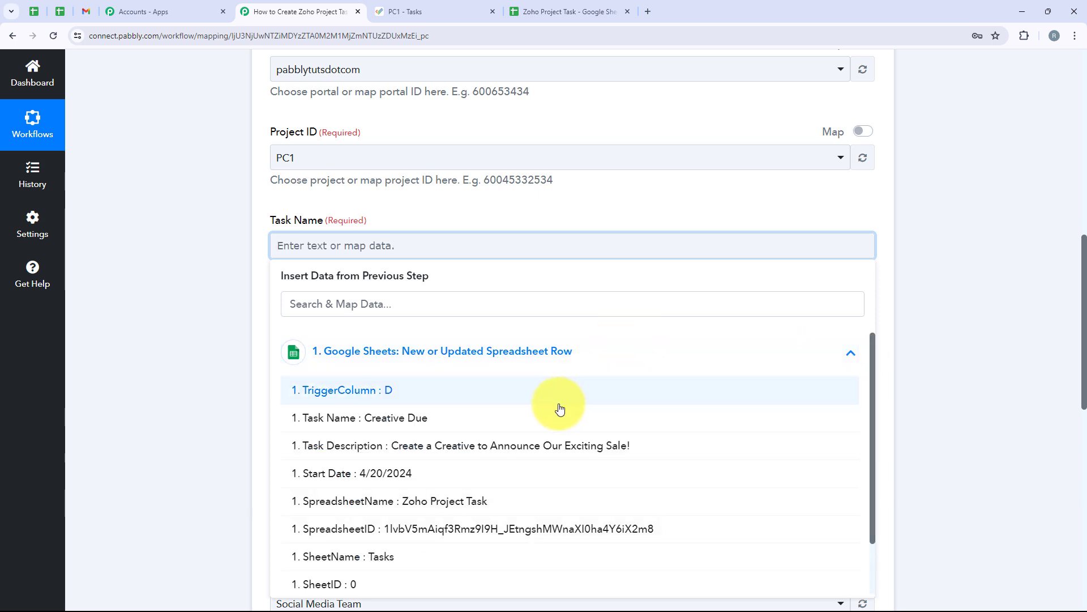
pyautogui.click(361, 418)
pyautogui.click(191, 311)
# Map the Zoho task's Task Description field to the Task Description value from the Google Sheets trigger.
pyautogui.click(334, 340)
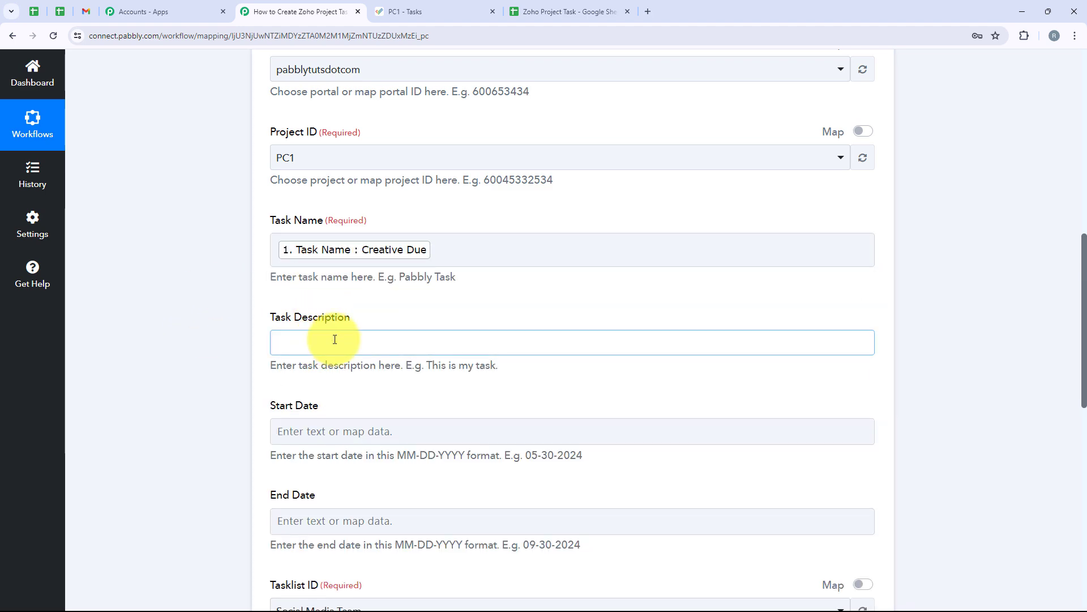
pyautogui.scroll(-1, 410, 321)
pyautogui.click(418, 334)
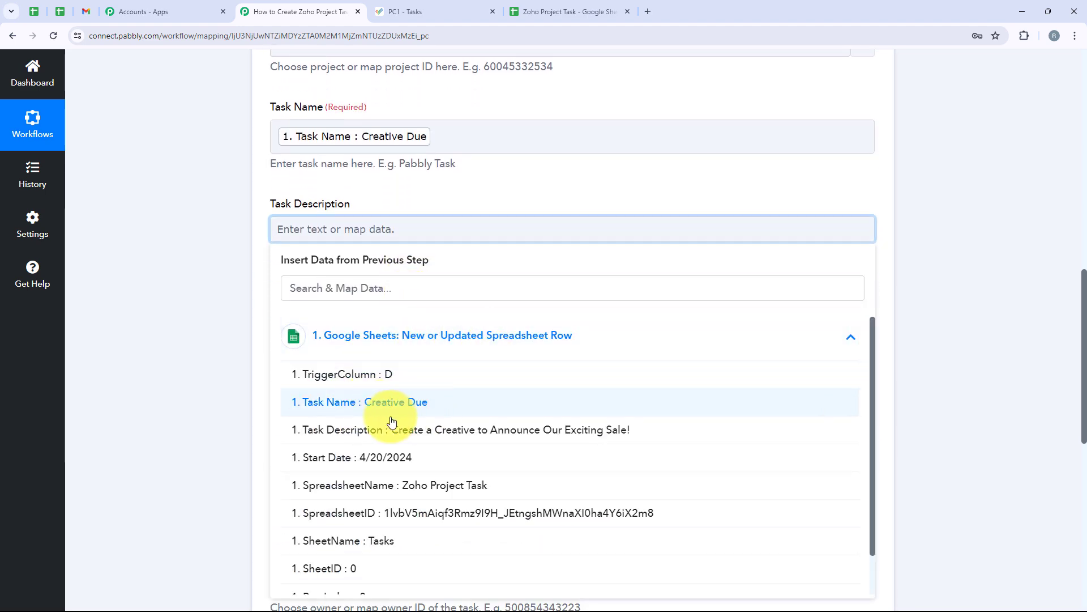
pyautogui.click(442, 438)
pyautogui.click(151, 341)
# Compare the start and due date formats in the Google Sheet with the date format required by the Zoho Projects action.
pyautogui.scroll(-2, 340, 283)
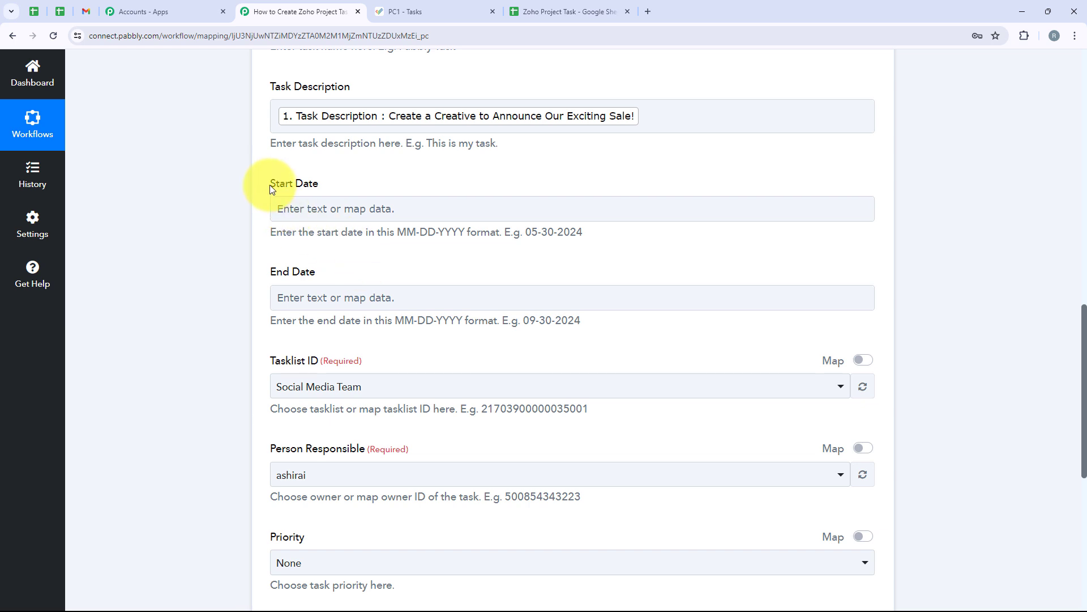
pyautogui.moveTo(323, 273); pyautogui.dragTo(271, 265)
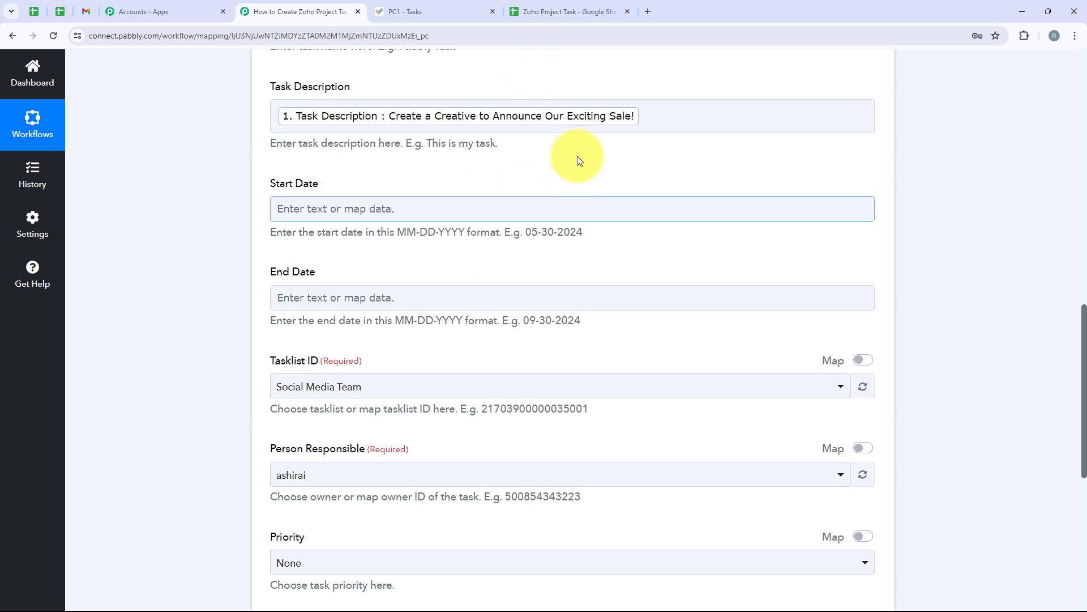
pyautogui.click(551, 12)
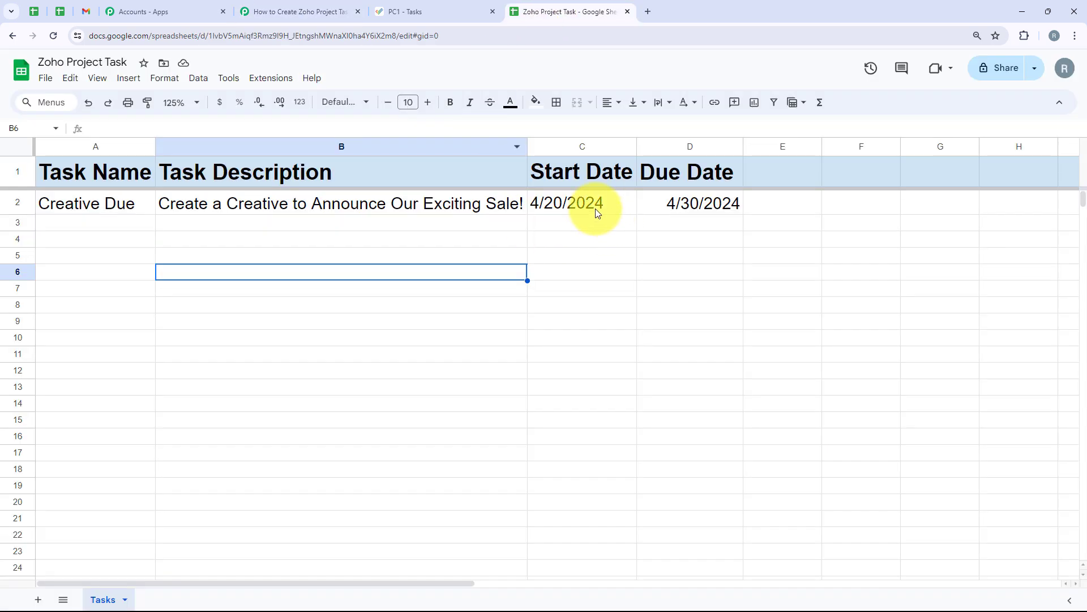
pyautogui.click(564, 202)
pyautogui.click(668, 203)
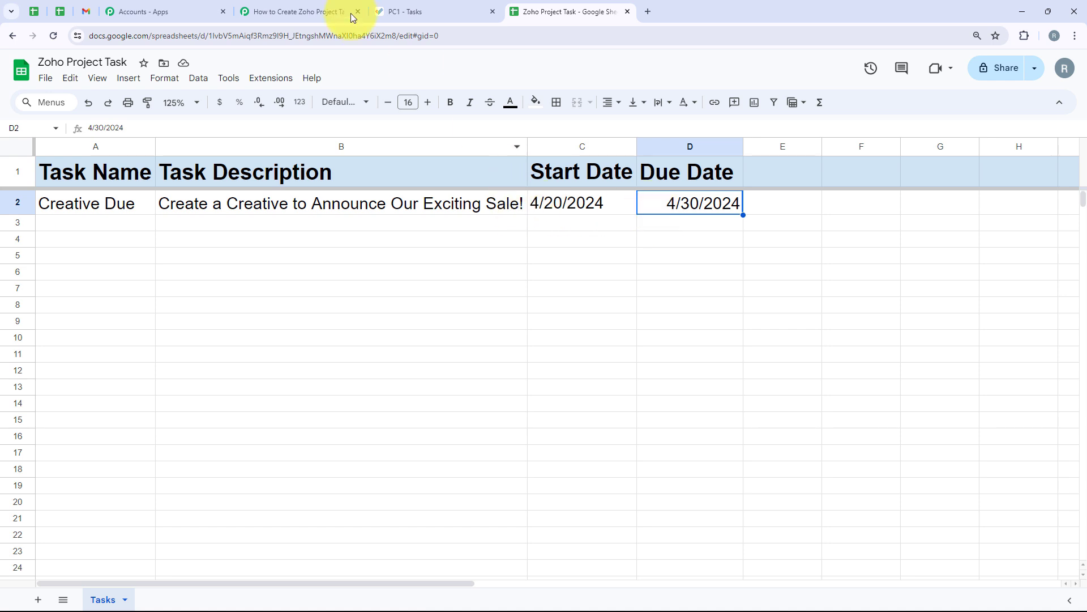
pyautogui.click(246, 5)
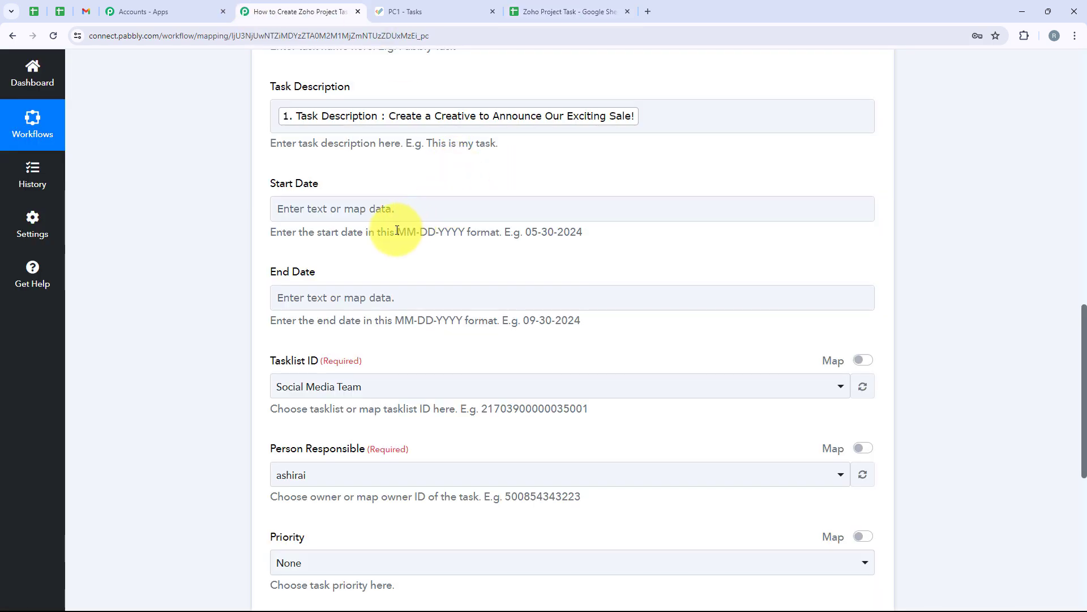
pyautogui.moveTo(397, 229); pyautogui.dragTo(465, 233)
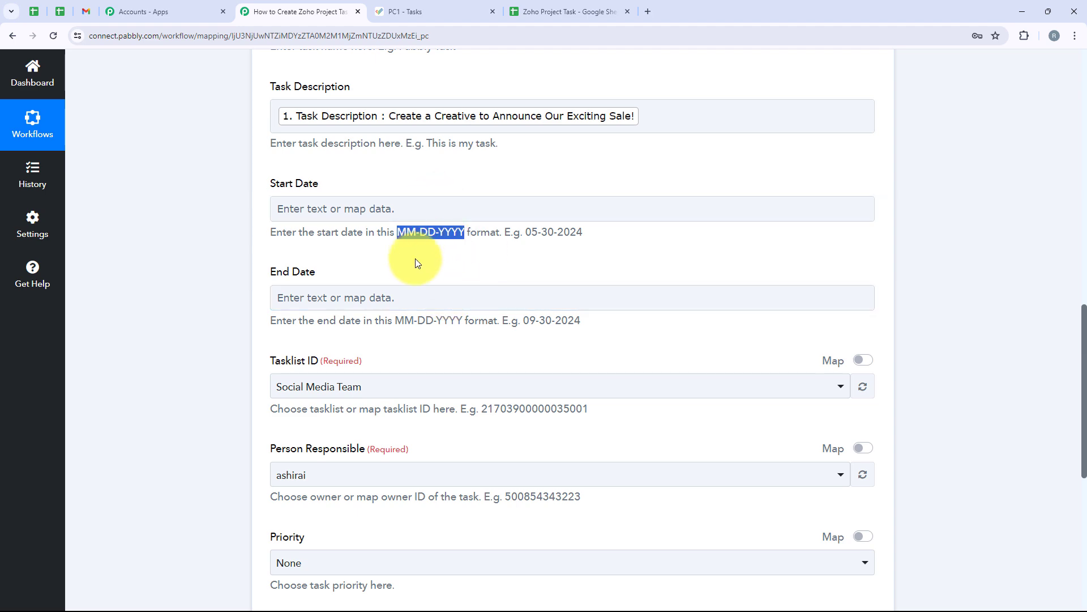
# Insert and connect a Date/Time Formatter (Pabbly) action with the event Format Date Only between the Google Sheets trigger and Zoho Projects.
pyautogui.scroll(12, 473, 368)
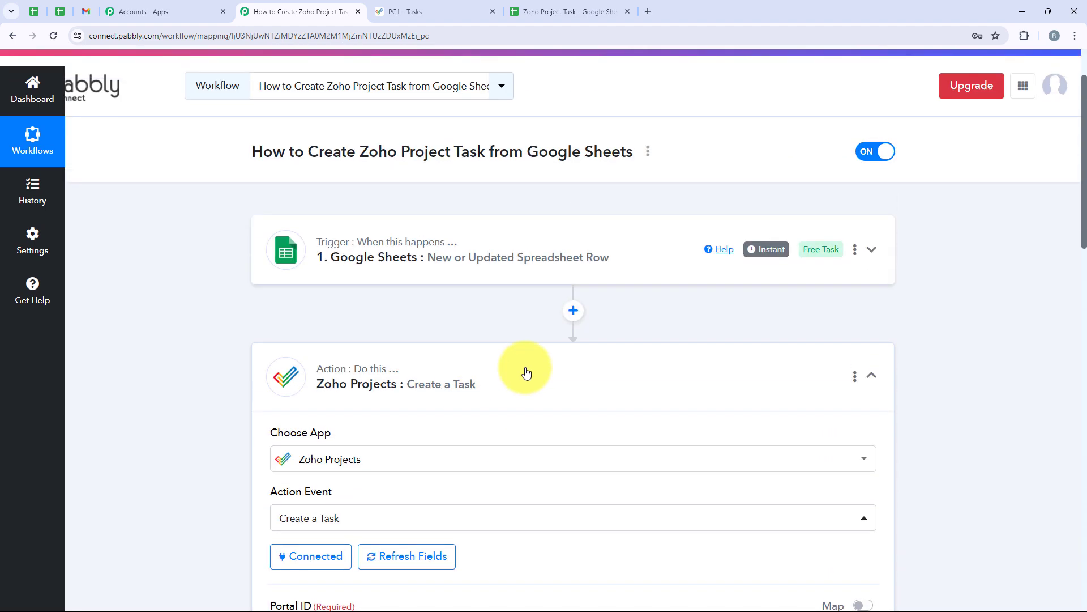
pyautogui.click(573, 310)
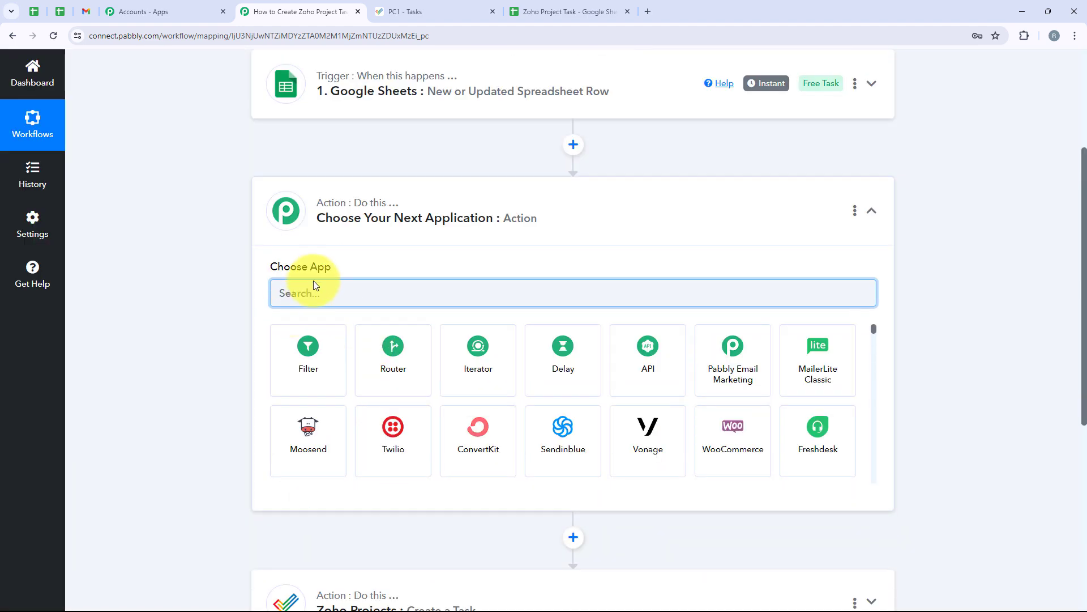
pyautogui.write('Date')
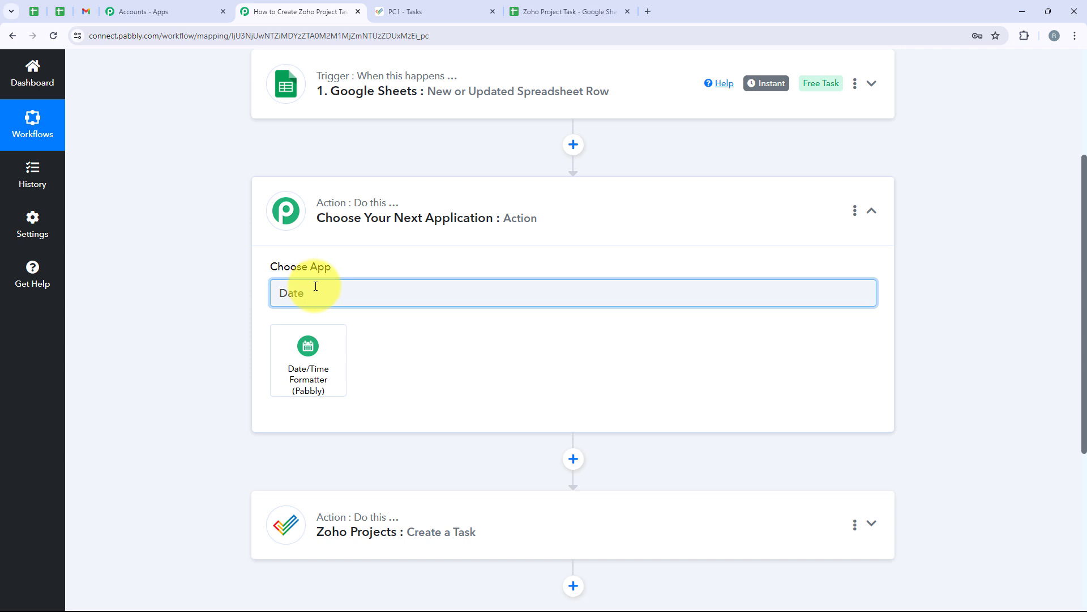
pyautogui.click(332, 344)
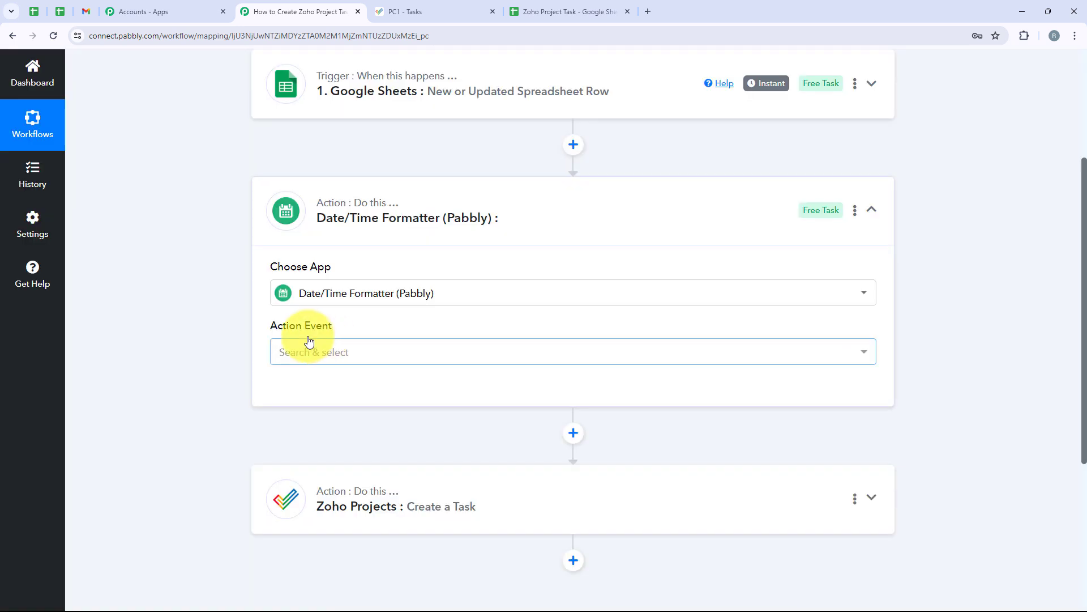
pyautogui.moveTo(272, 329); pyautogui.dragTo(345, 328)
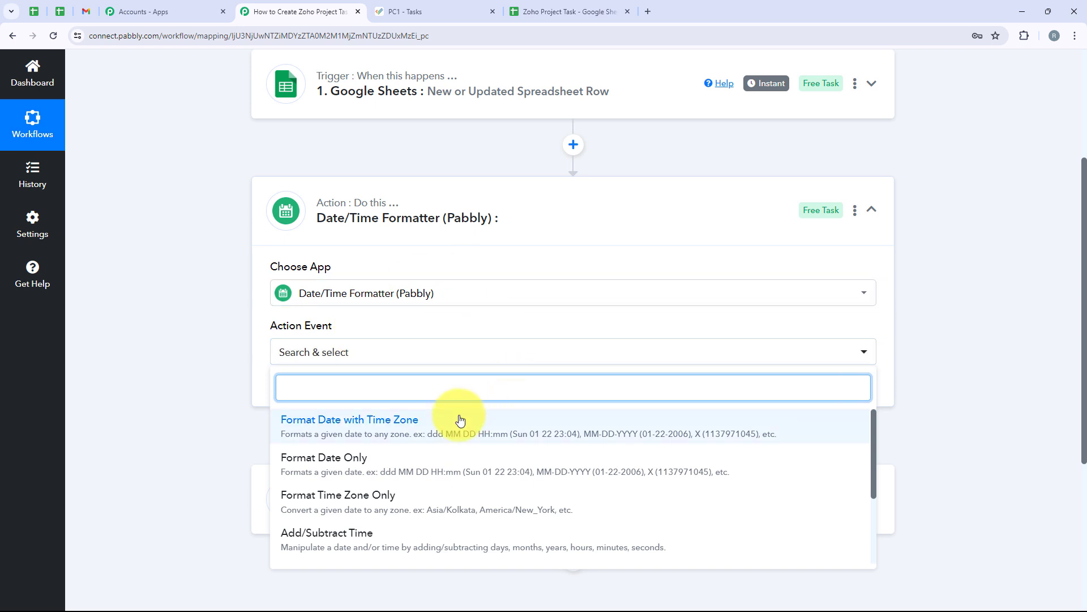
pyautogui.click(397, 469)
pyautogui.click(332, 387)
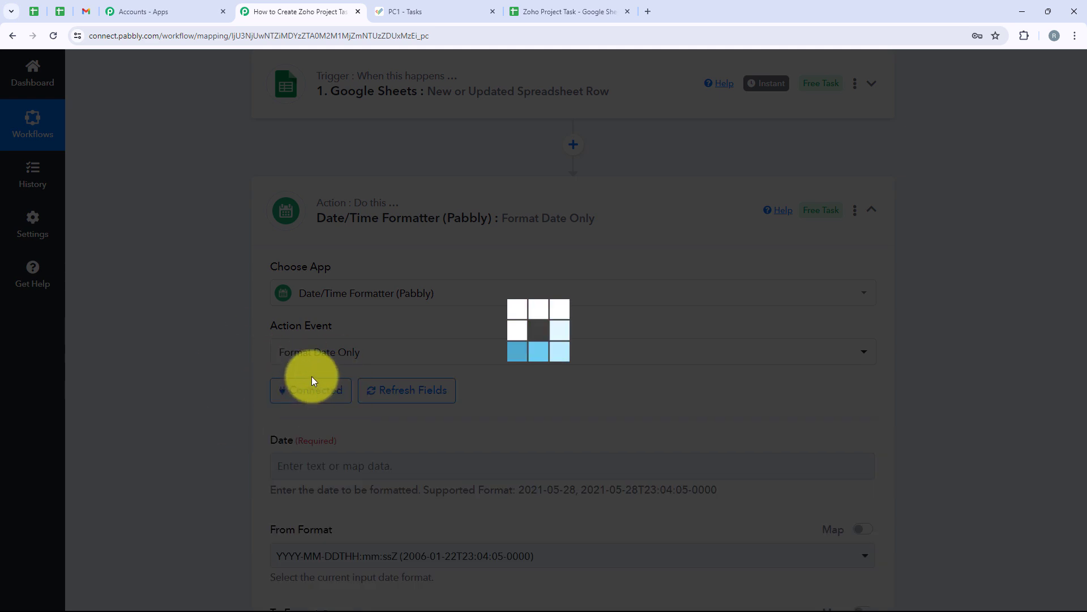
# Map the date formatter's Date field to the Start Date value from the Google Sheets trigger.
pyautogui.scroll(-3, 312, 376)
pyautogui.scroll(-1, 312, 376)
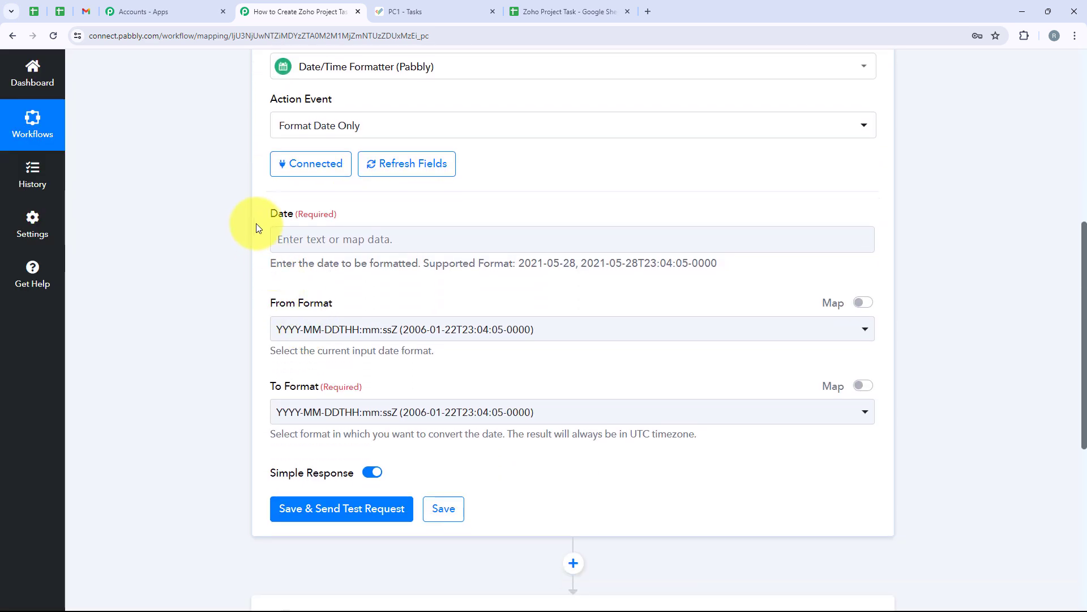
pyautogui.moveTo(256, 221); pyautogui.dragTo(343, 219)
pyautogui.click(349, 233)
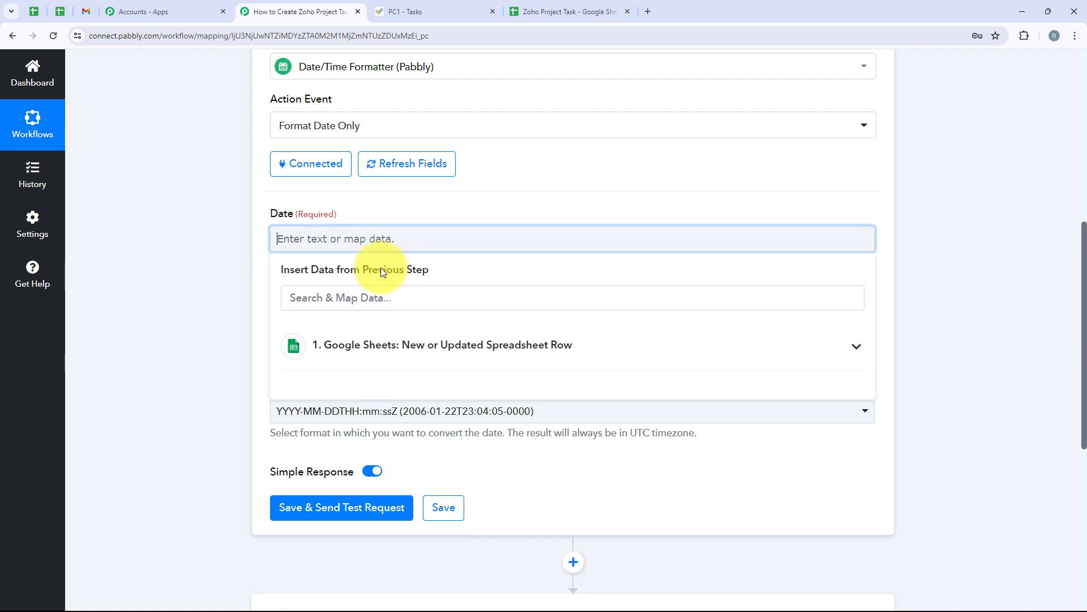
pyautogui.click(389, 345)
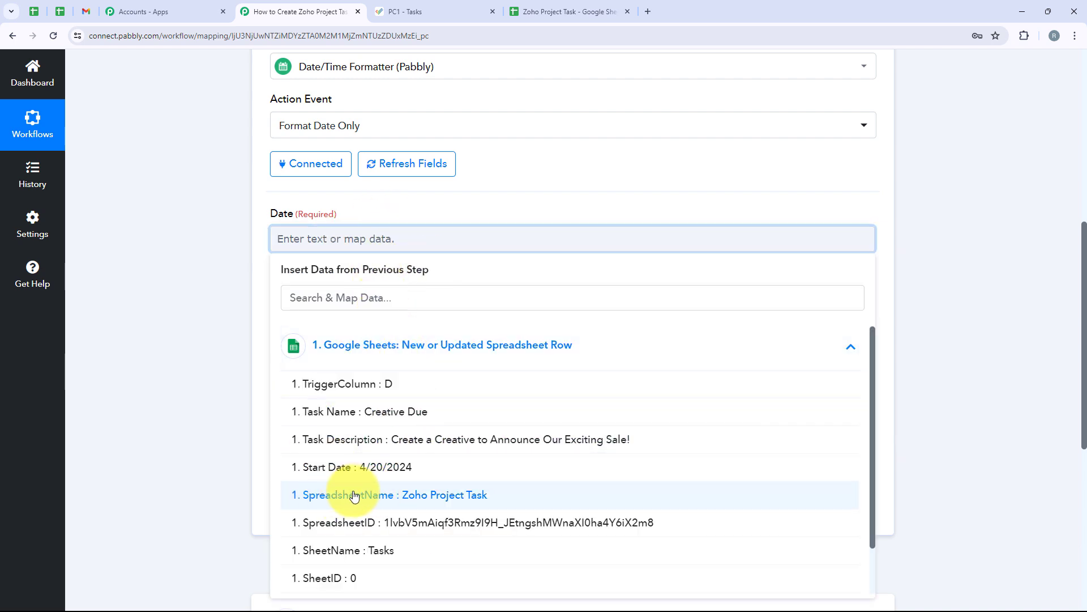
pyautogui.click(350, 470)
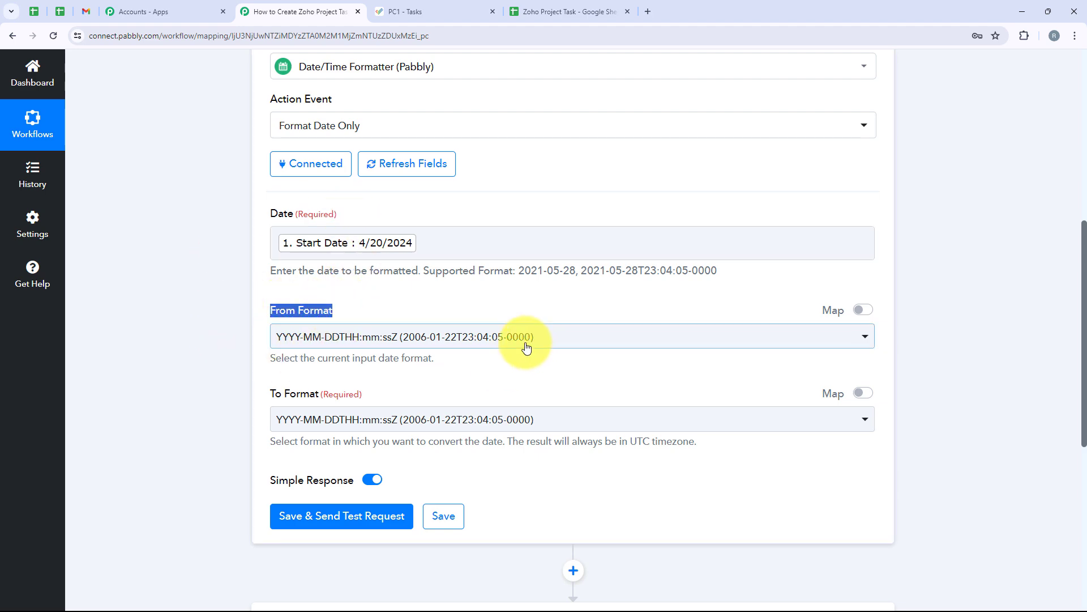
# Set the date formatter's To Format to MM-DD-YYYY (01-22-2006).
pyautogui.scroll(-2, 304, 362)
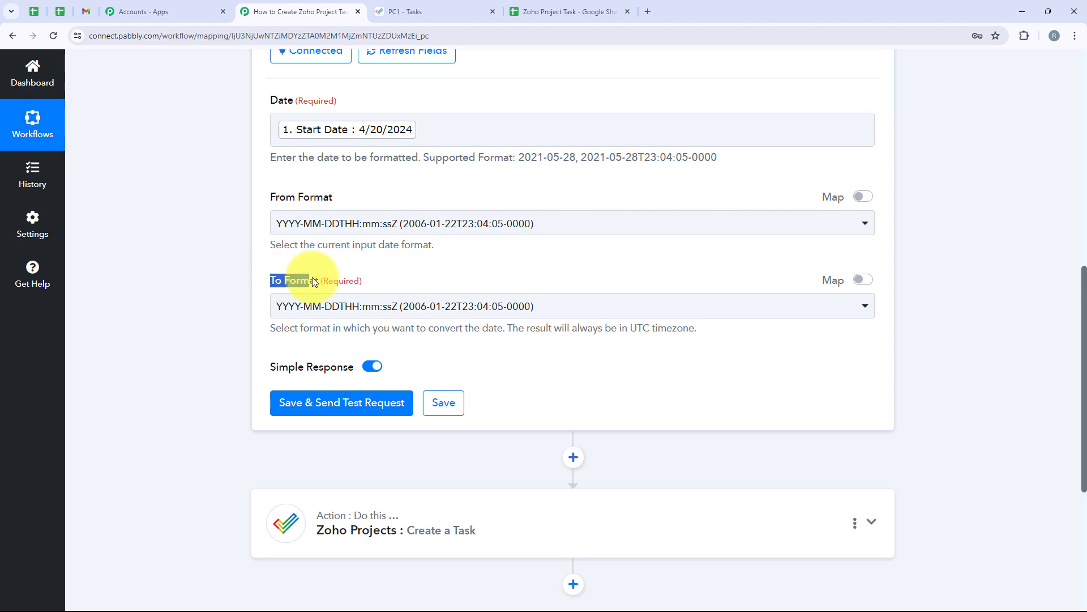
pyautogui.click(323, 306)
pyautogui.scroll(-3, 396, 430)
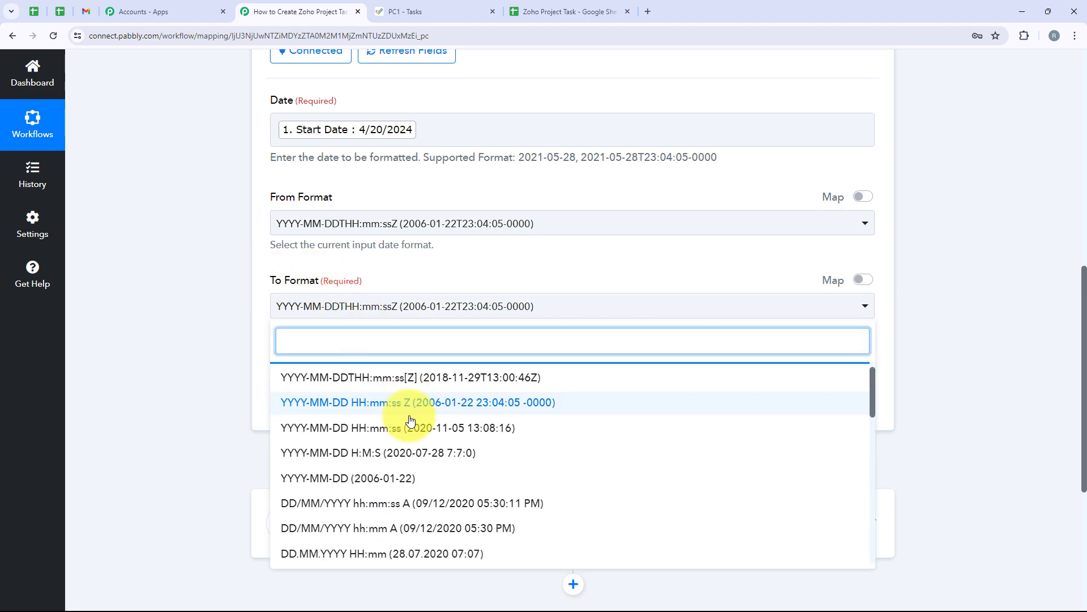
pyautogui.scroll(-10, 394, 480)
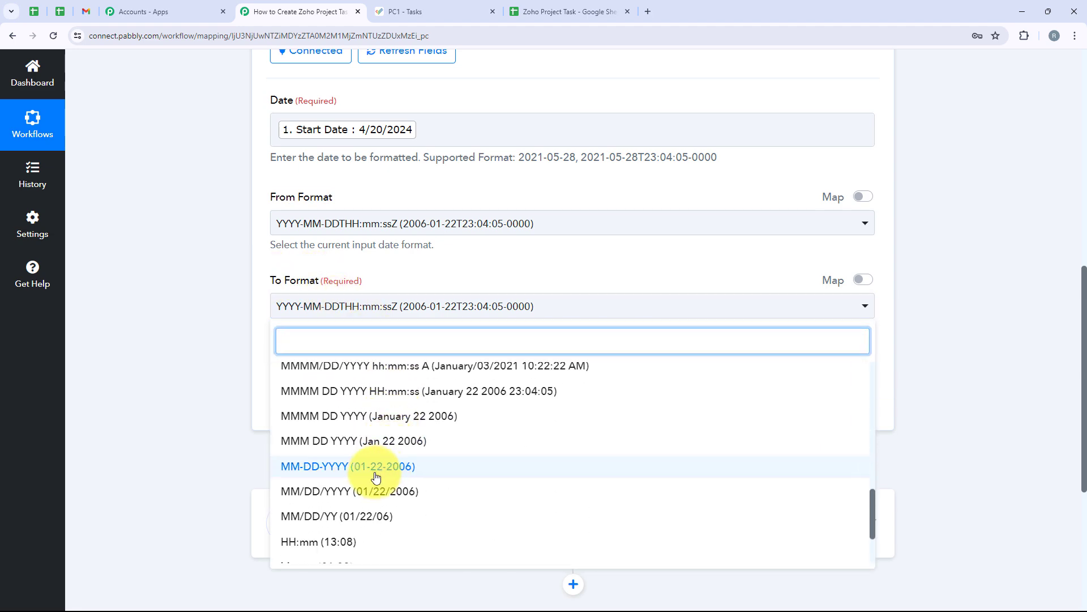
pyautogui.click(343, 466)
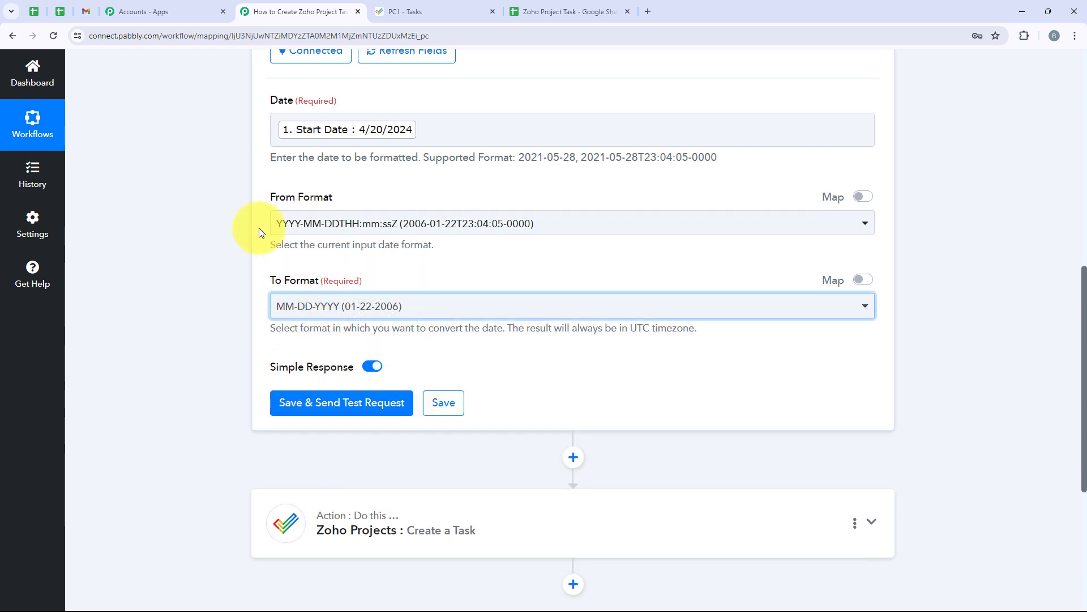
# Save the start date formatter, send its test request and check the formatted date in the response.
pyautogui.click(343, 403)
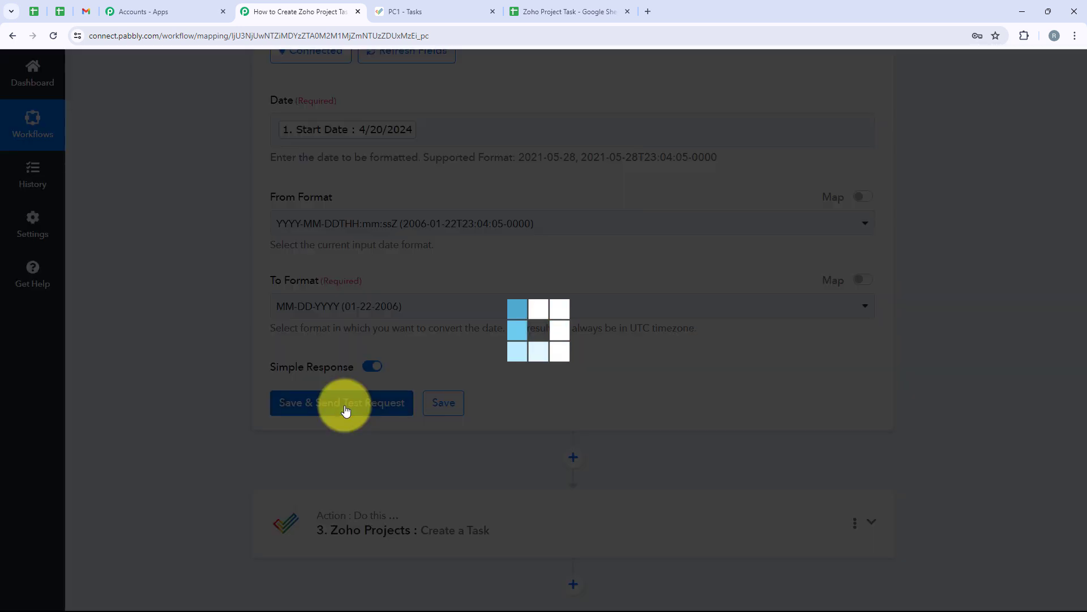
pyautogui.scroll(-2, 344, 403)
pyautogui.scroll(1, 420, 382)
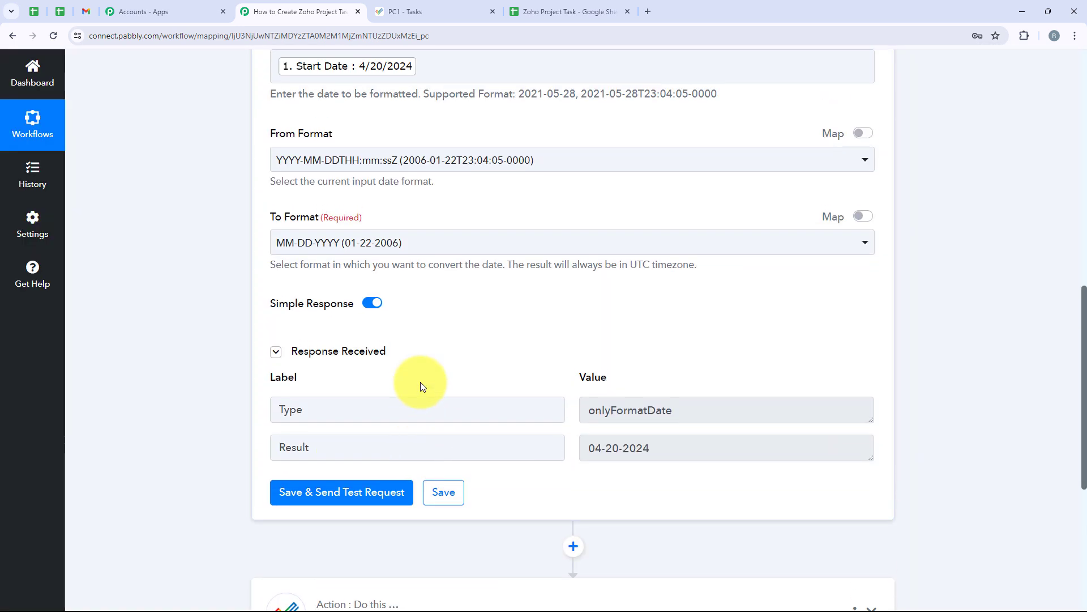
pyautogui.moveTo(656, 464); pyautogui.dragTo(591, 458)
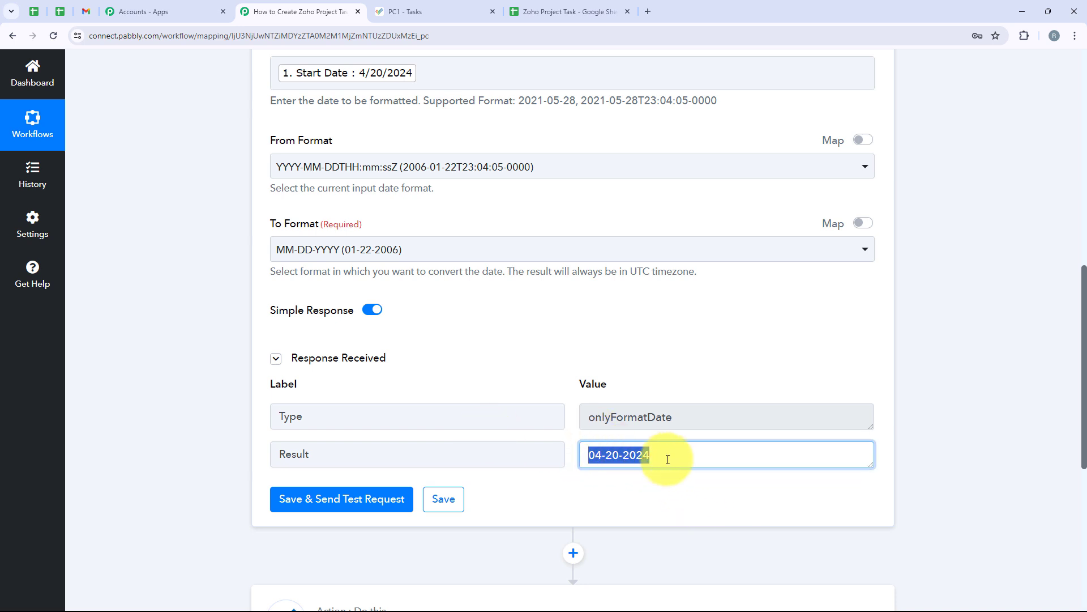
# Collapse the Date/Time Formatter step and clone it for a second date conversion.
pyautogui.scroll(7, 619, 458)
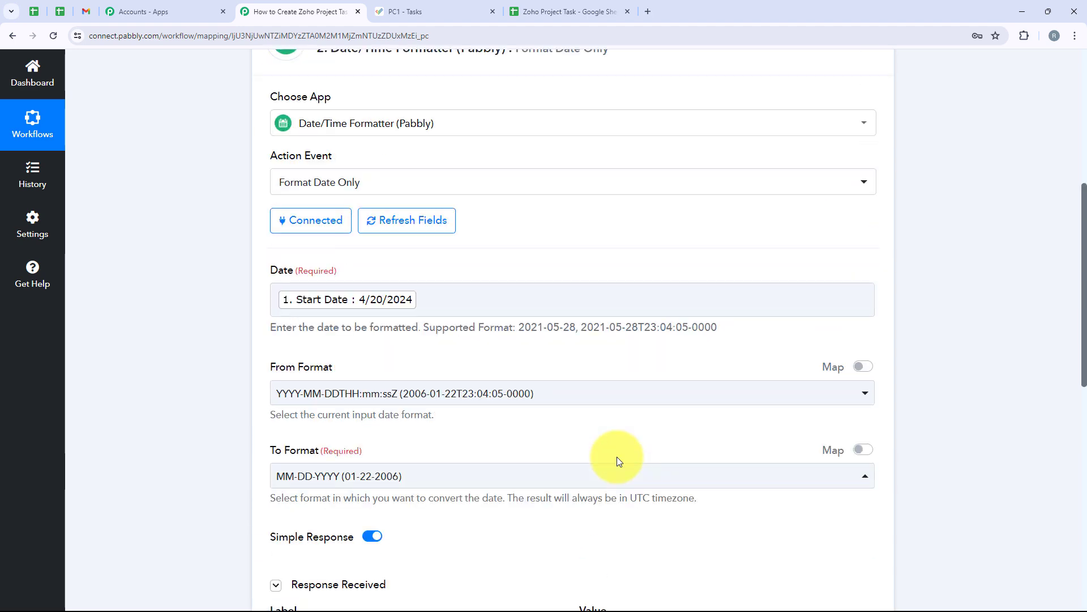
pyautogui.click(669, 237)
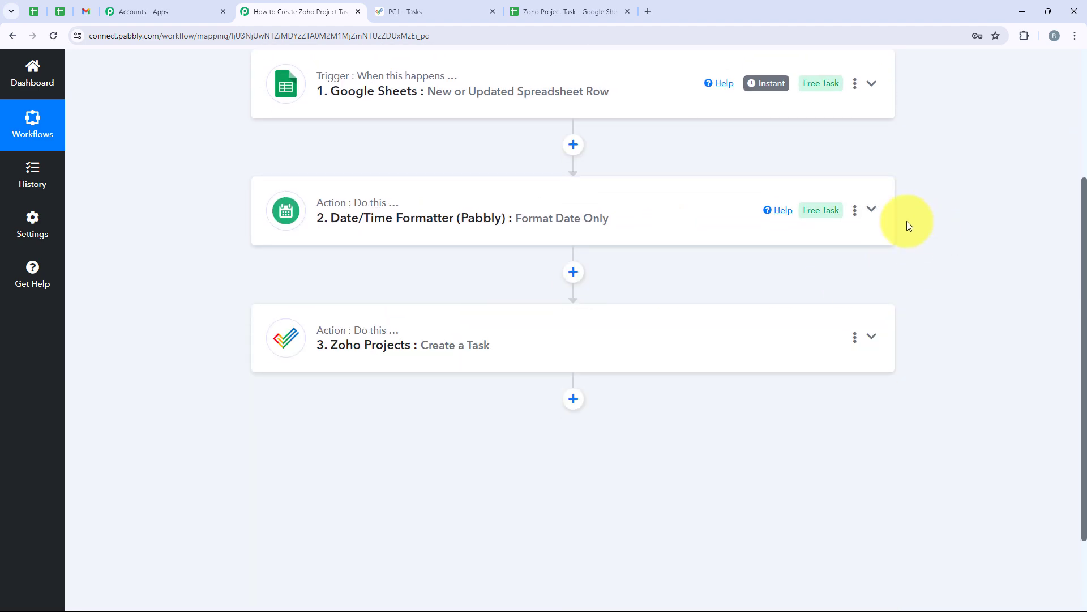
pyautogui.click(855, 210)
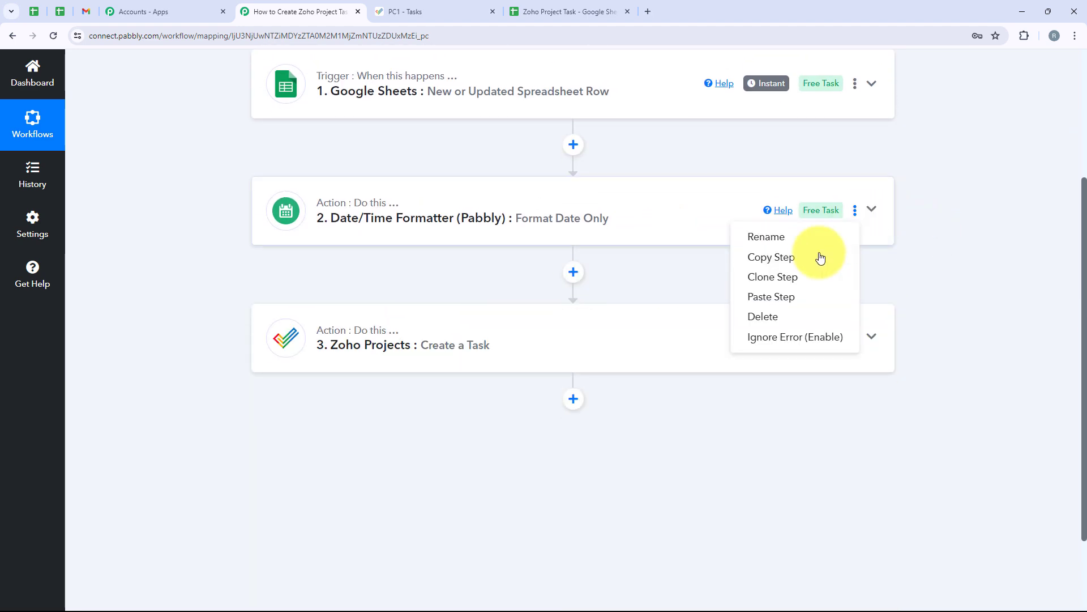
pyautogui.click(762, 278)
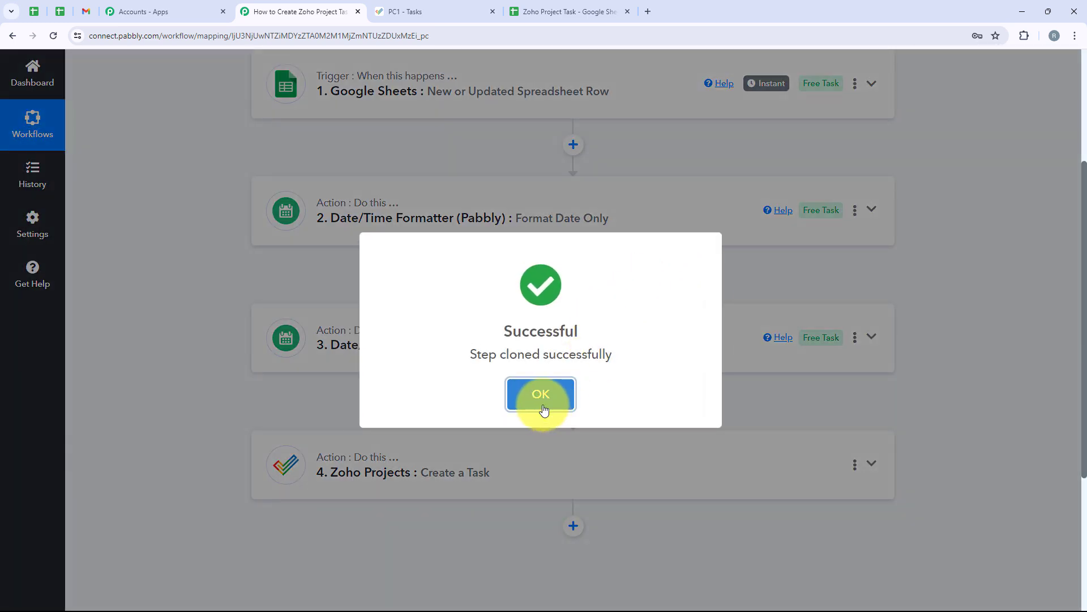
pyautogui.click(541, 397)
# Replace the mapped Date value in the cloned formatter with the Due Date value from the Google Sheets trigger.
pyautogui.click(481, 347)
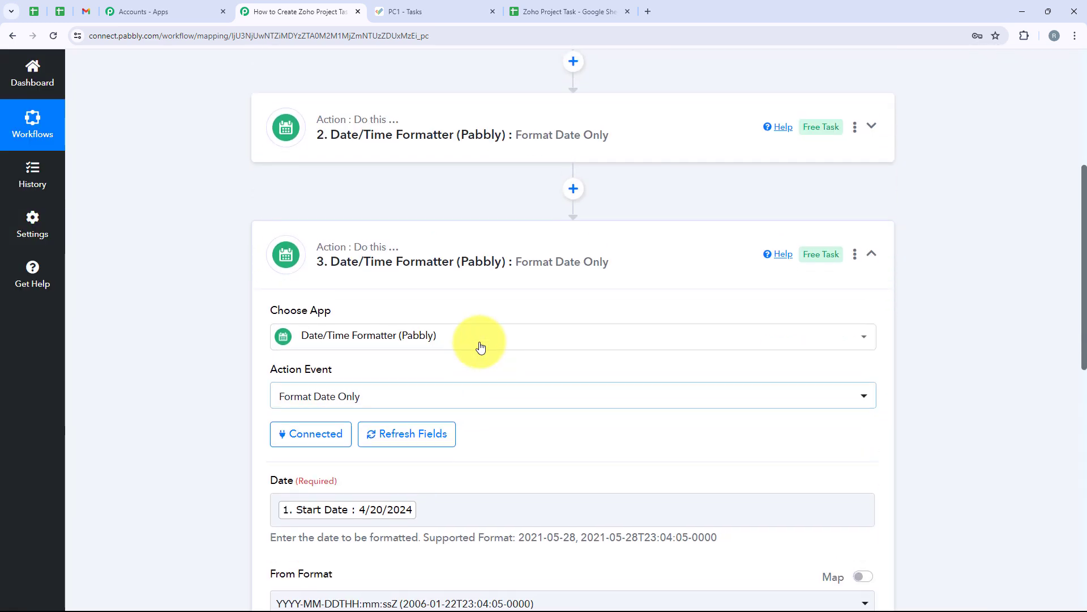
pyautogui.click(387, 356)
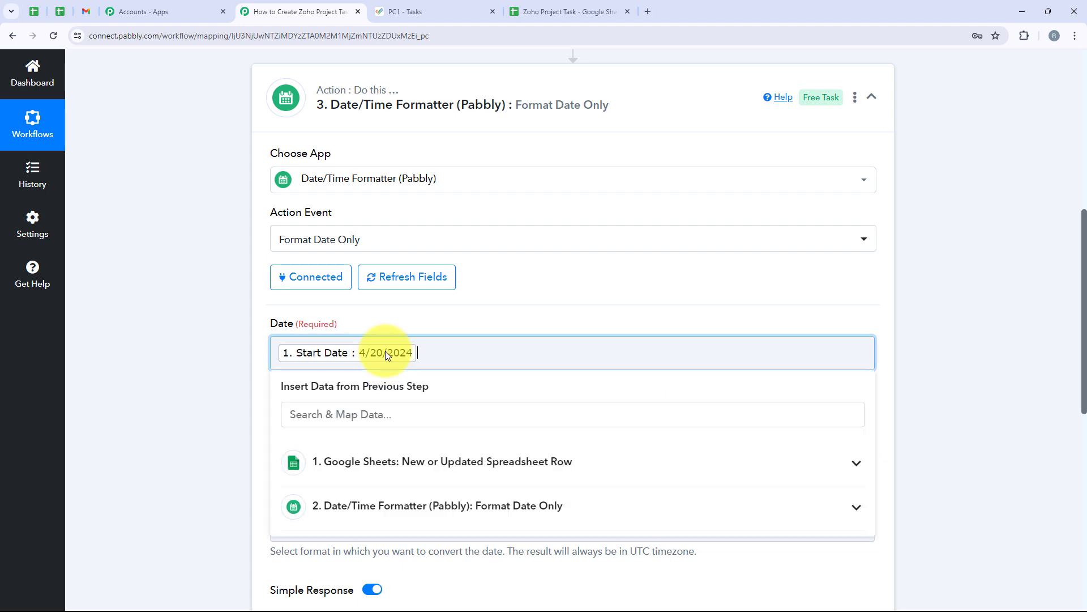
pyautogui.press('BackSpace')
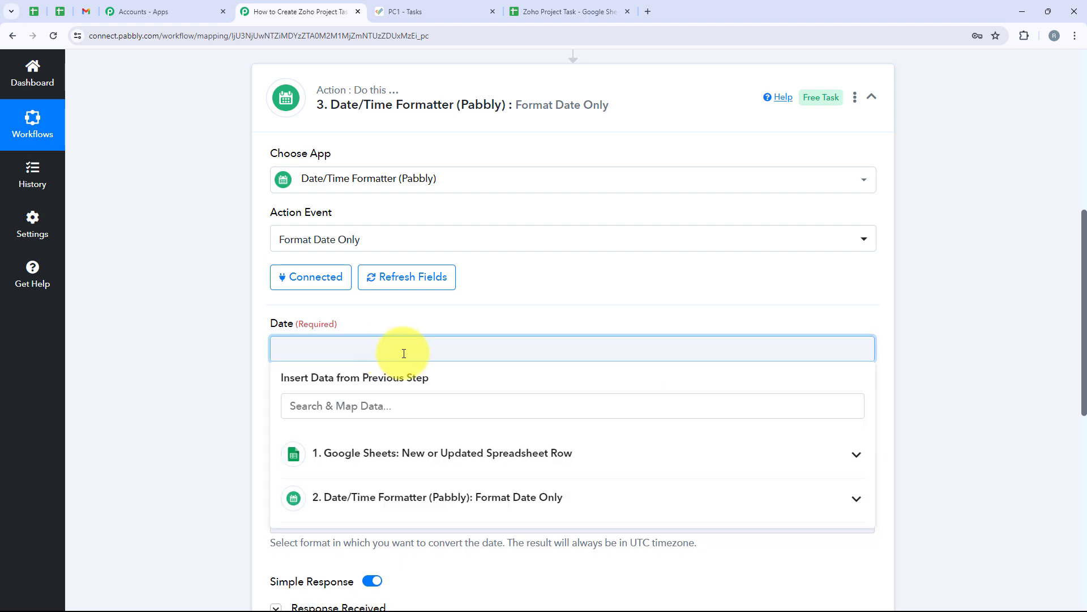
pyautogui.click(418, 458)
pyautogui.scroll(-2, 422, 462)
pyautogui.scroll(-1, 422, 462)
pyautogui.scroll(-2, 510, 267)
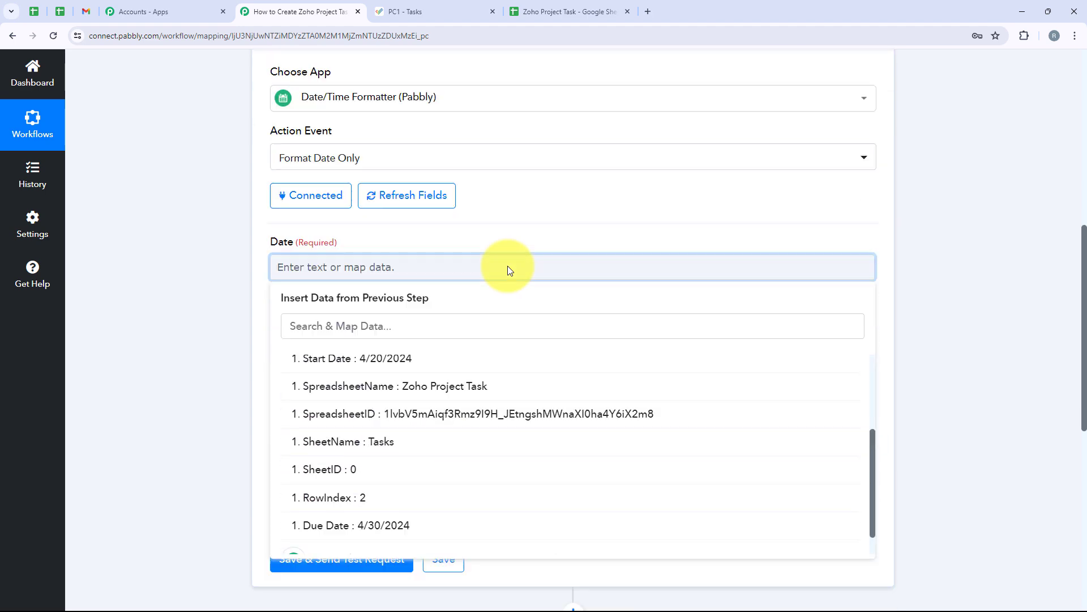
pyautogui.click(397, 535)
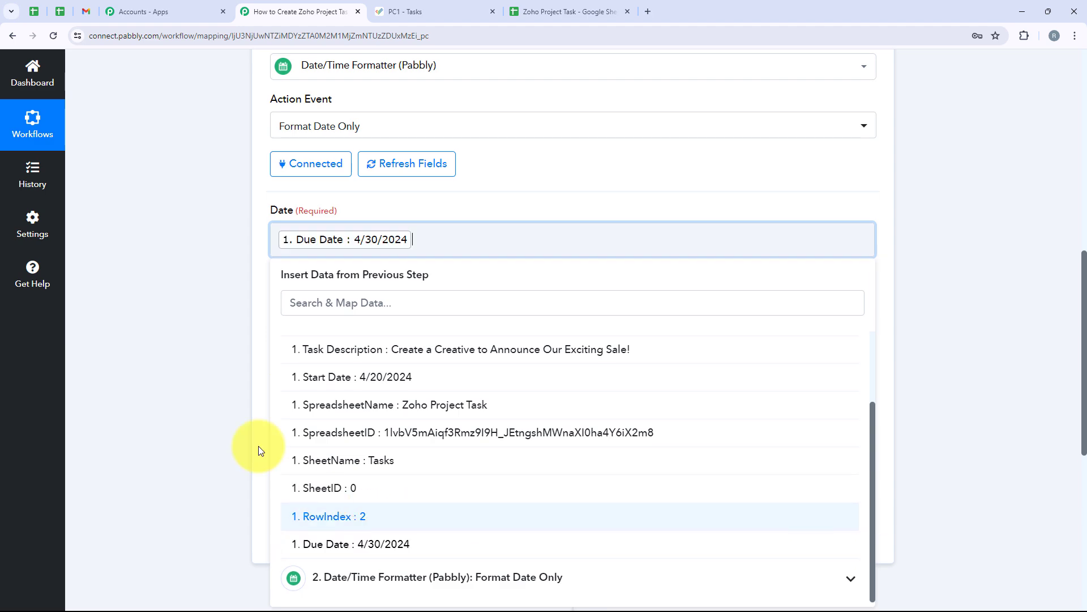
pyautogui.click(244, 222)
# Save the due date formatter, send its test request and check the formatted date in the response.
pyautogui.scroll(-2, 464, 396)
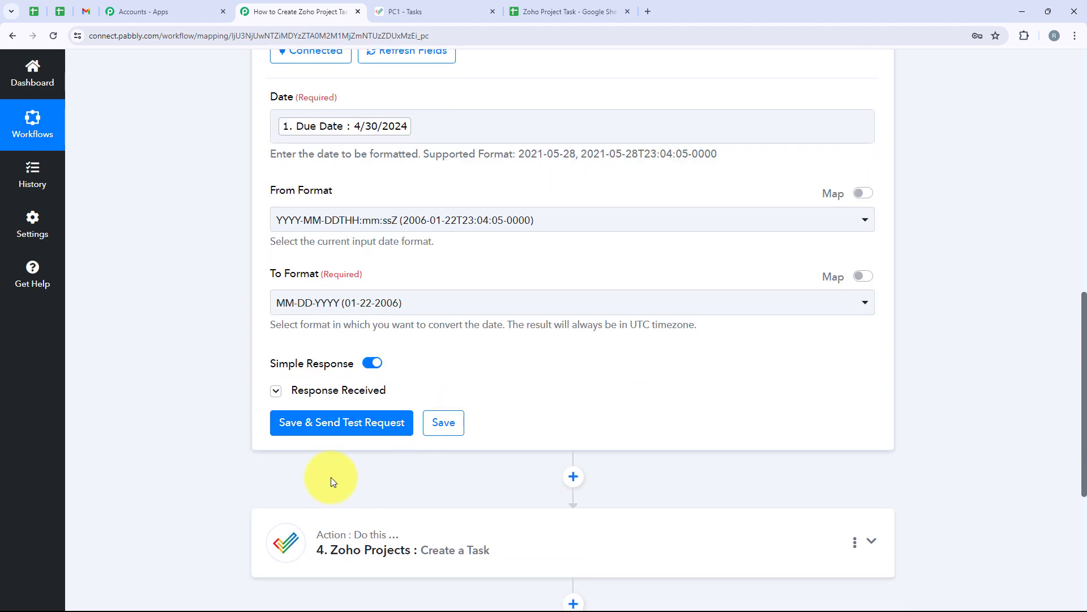
pyautogui.click(304, 421)
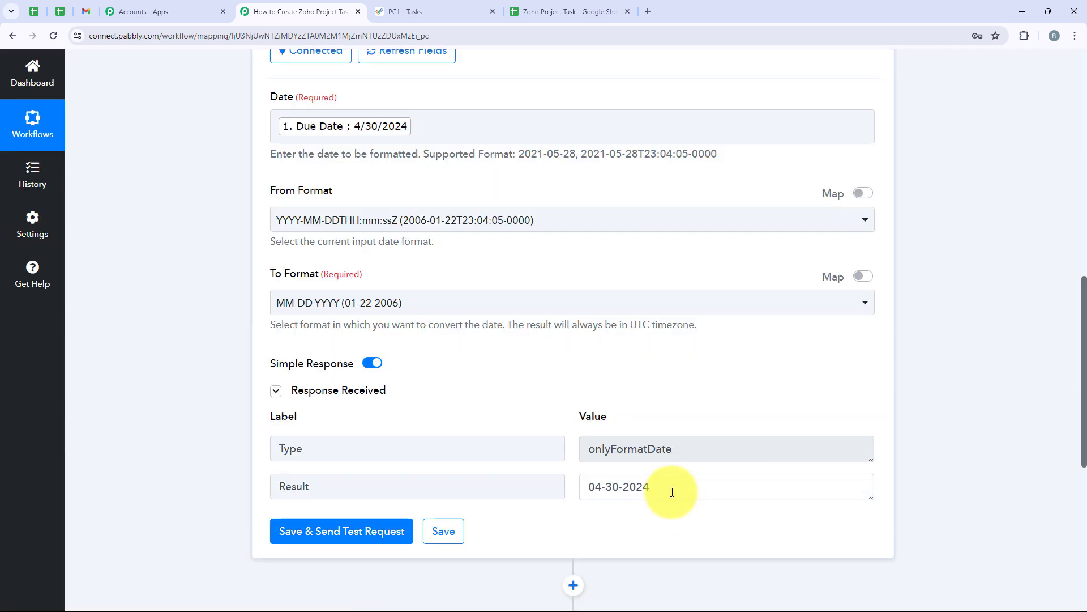
pyautogui.moveTo(672, 487); pyautogui.dragTo(571, 492)
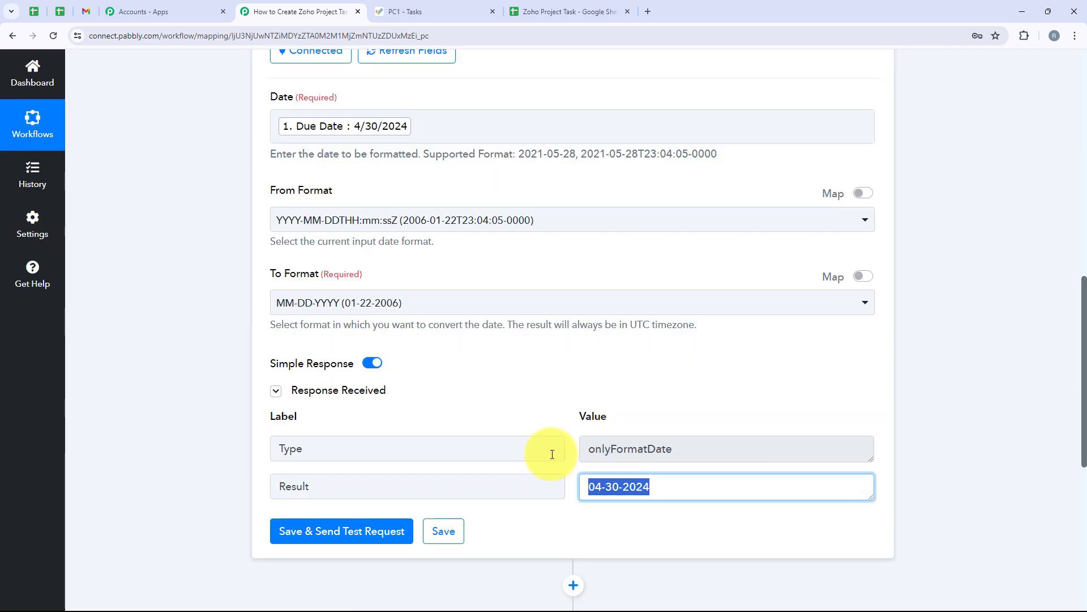
pyautogui.scroll(2, 517, 427)
pyautogui.scroll(3, 539, 317)
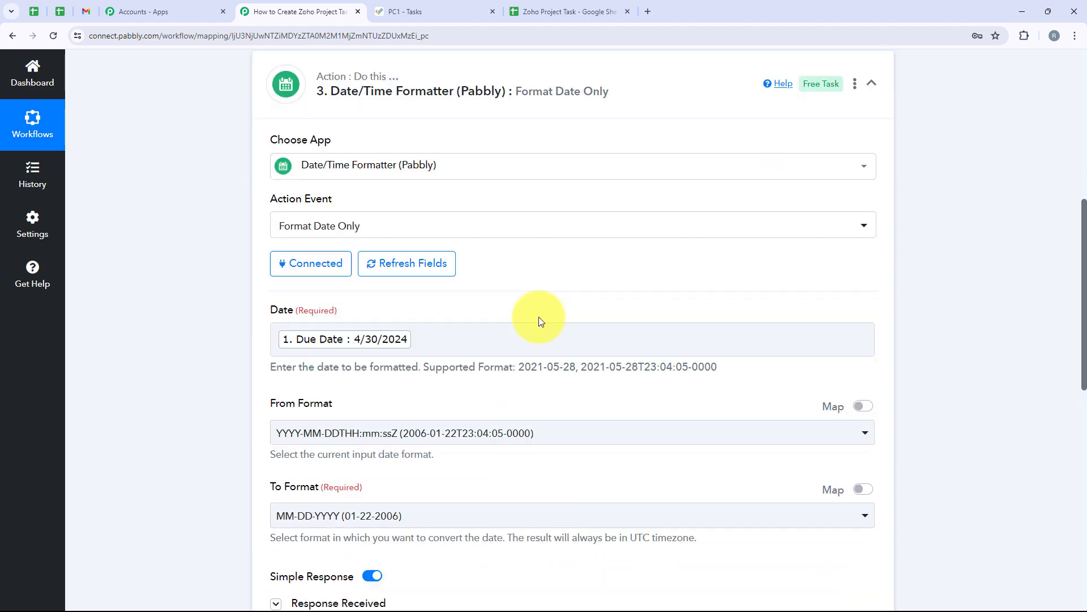
pyautogui.scroll(-3, 539, 317)
pyautogui.scroll(4, 537, 317)
pyautogui.scroll(3, 537, 321)
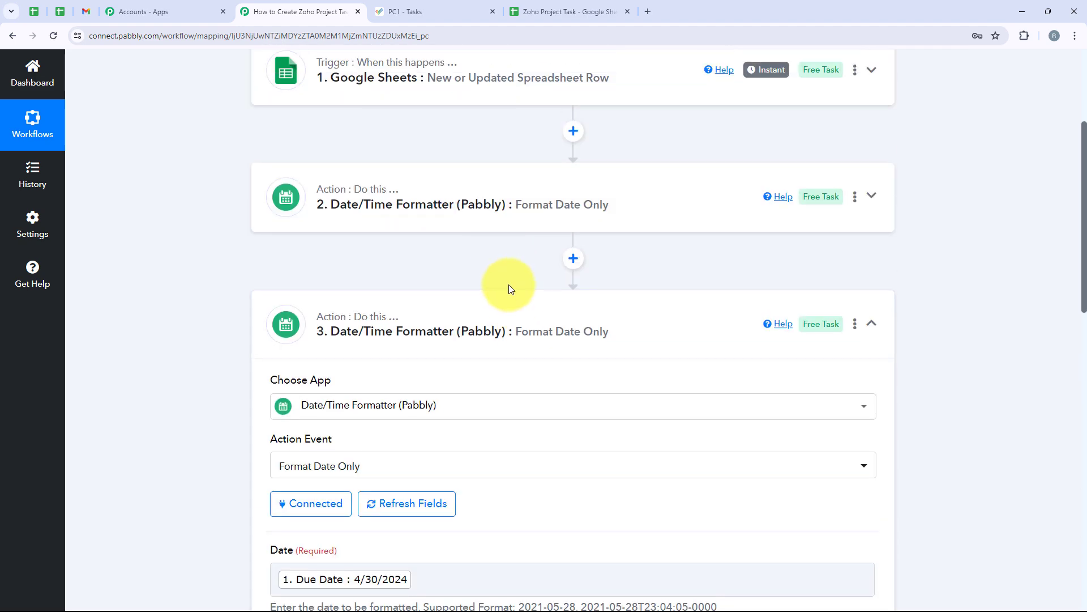
# Reopen the Zoho Projects action and map its Start Date field to the Result value of the first date formatter.
pyautogui.click(481, 346)
pyautogui.click(433, 434)
pyautogui.scroll(-10, 435, 427)
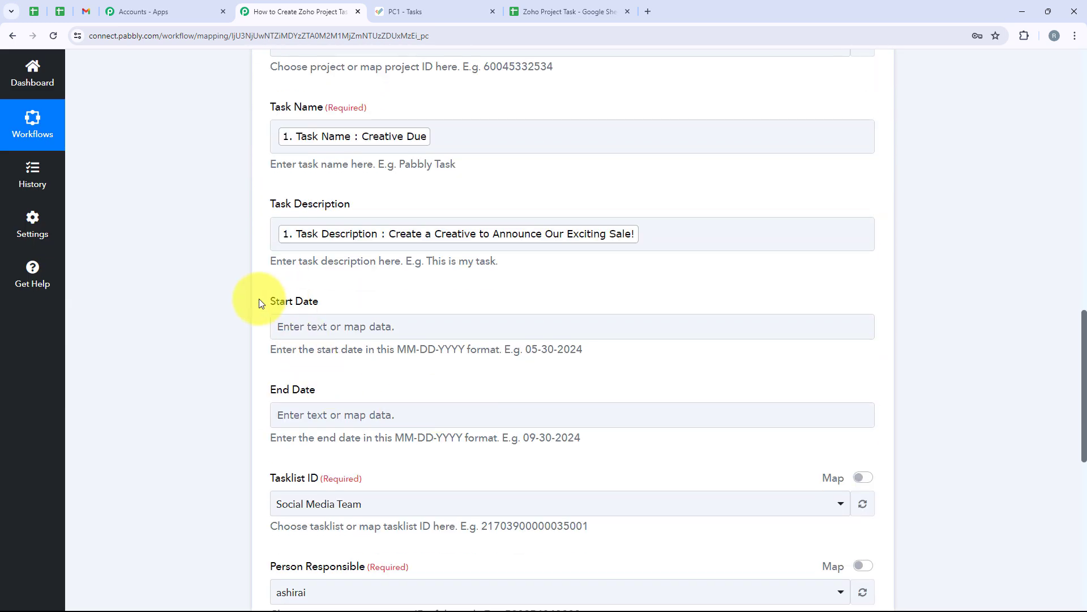
pyautogui.moveTo(259, 297); pyautogui.dragTo(358, 327)
pyautogui.click(333, 391)
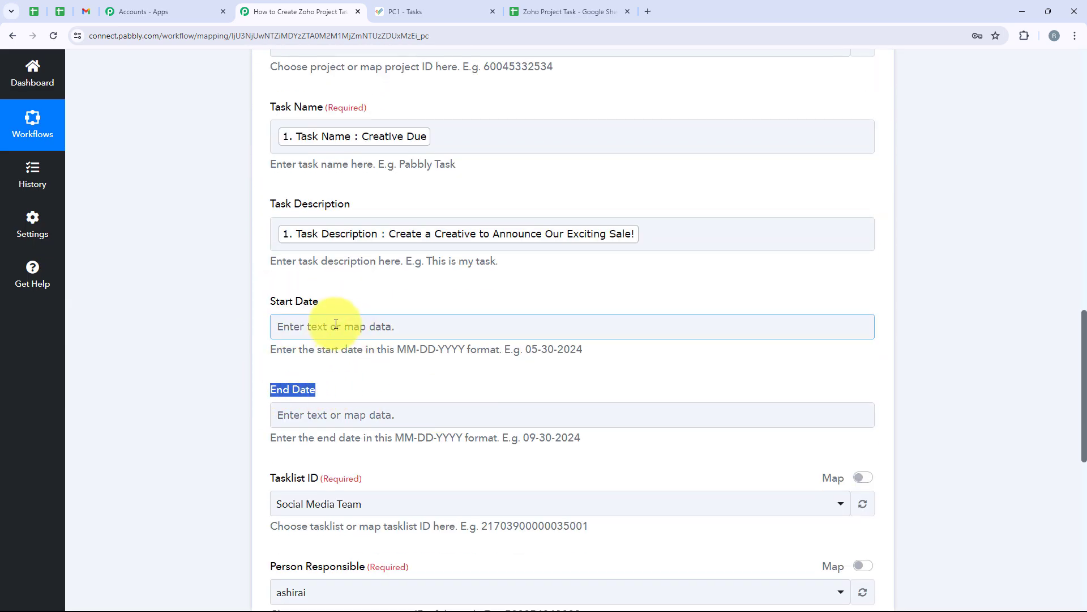
pyautogui.click(397, 326)
pyautogui.scroll(-1, 388, 389)
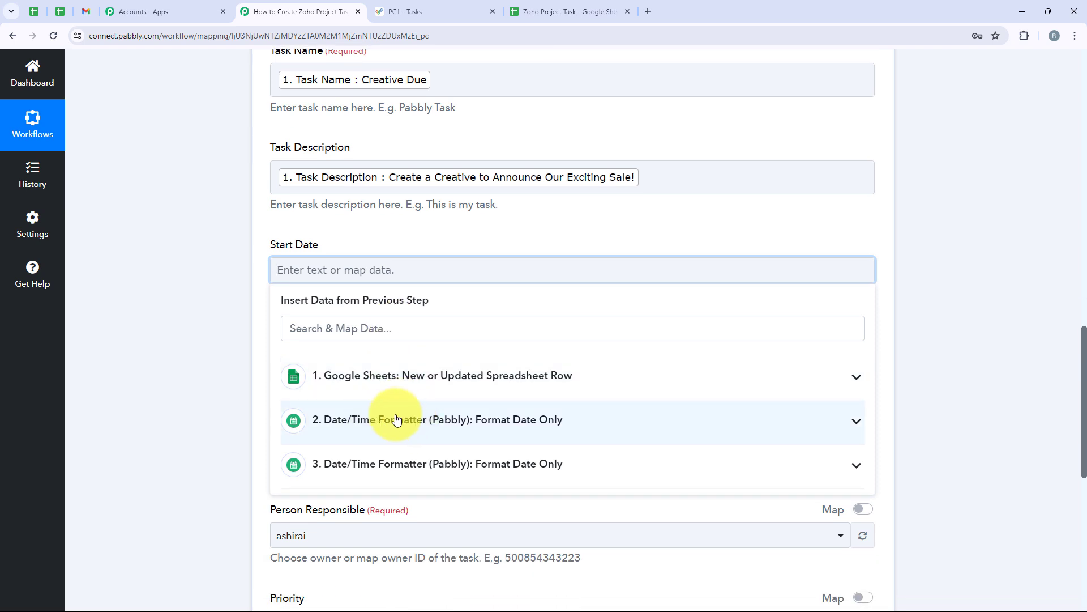
pyautogui.click(413, 425)
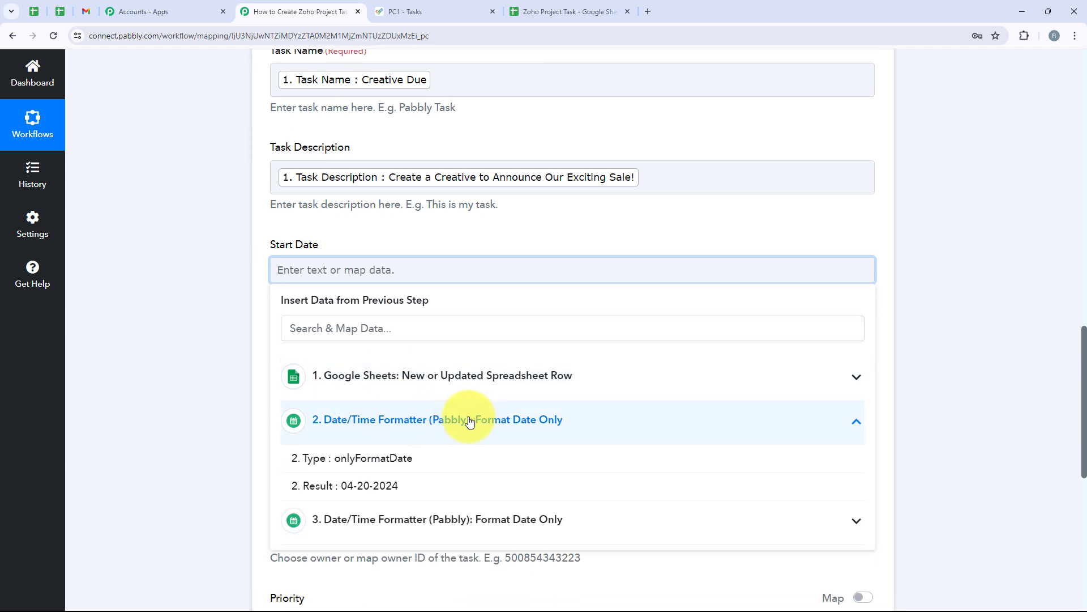
pyautogui.click(437, 482)
pyautogui.click(245, 371)
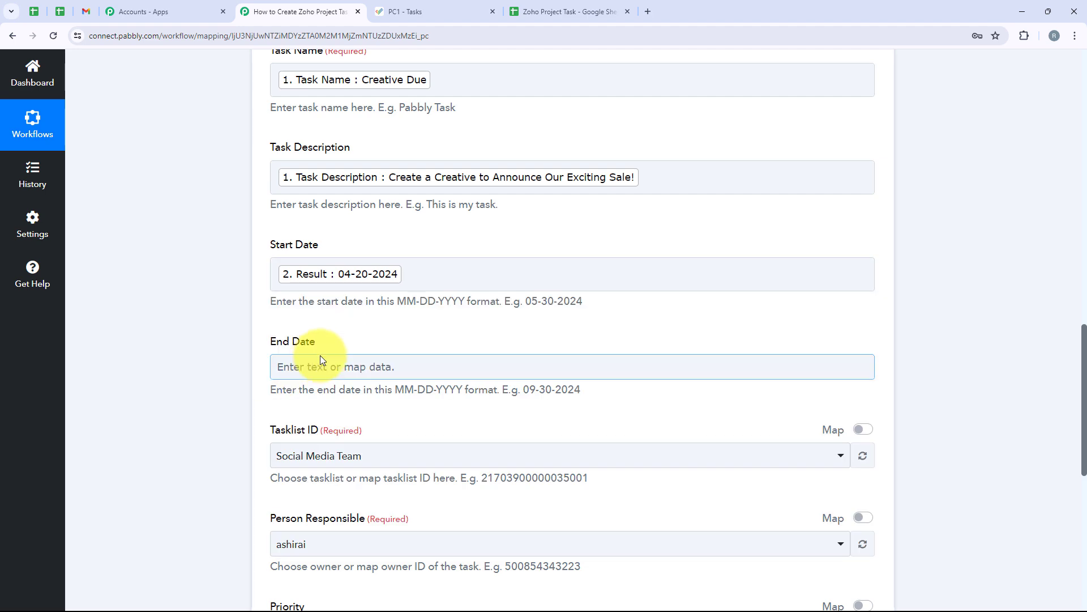
# Map the Zoho task's End Date field to the Result value of the second date formatter.
pyautogui.click(340, 366)
pyautogui.scroll(-2, 403, 379)
pyautogui.click(414, 449)
pyautogui.scroll(-1, 416, 461)
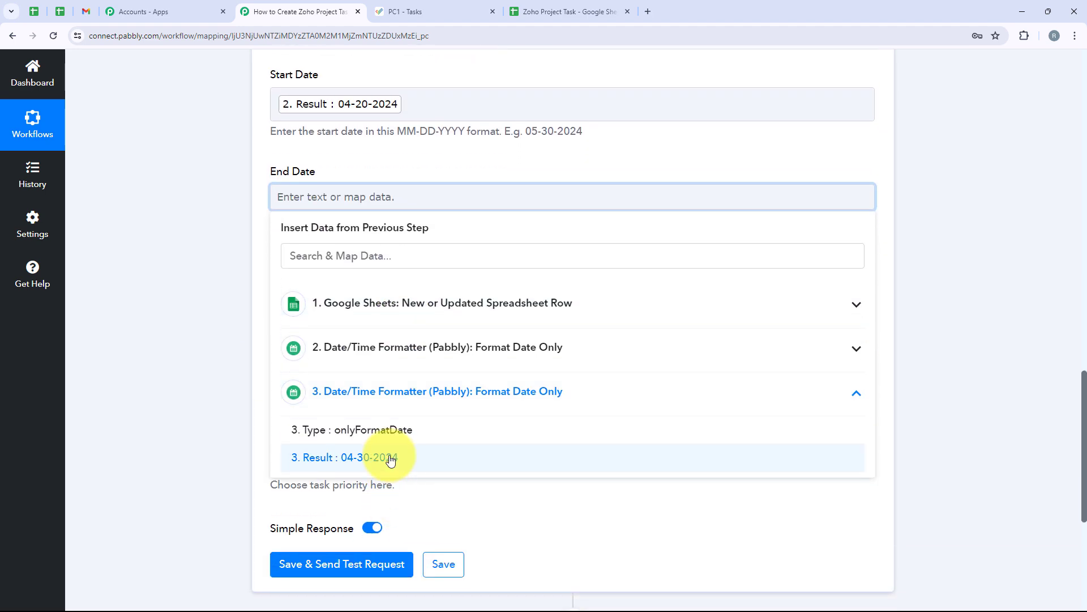
pyautogui.click(390, 452)
pyautogui.click(235, 316)
pyautogui.scroll(4, 272, 354)
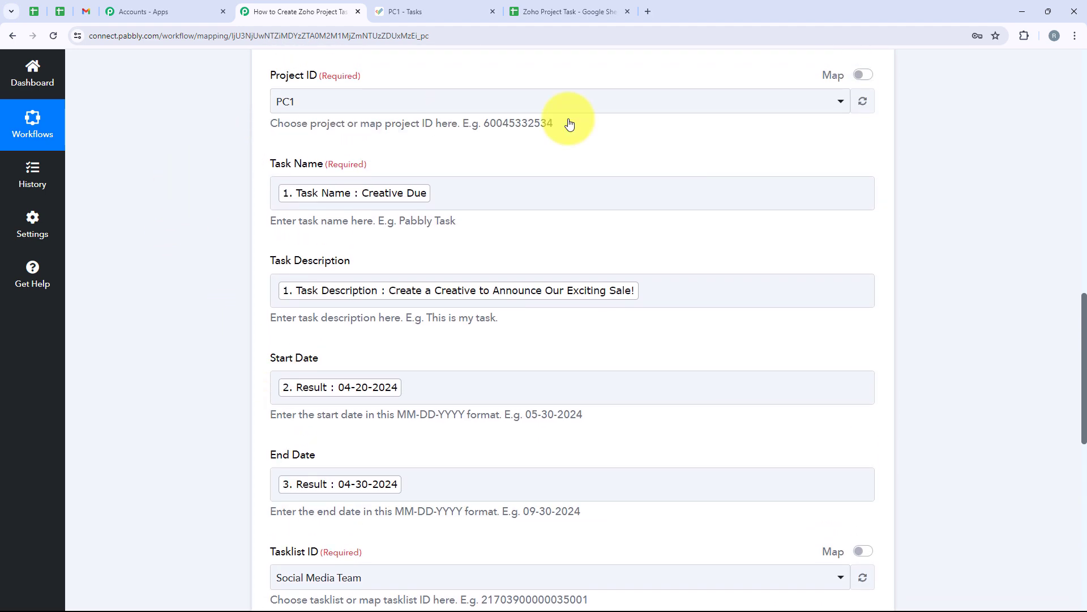
# Set the Zoho task's Tasklist ID to Tasklist.
pyautogui.scroll(-1, 494, 544)
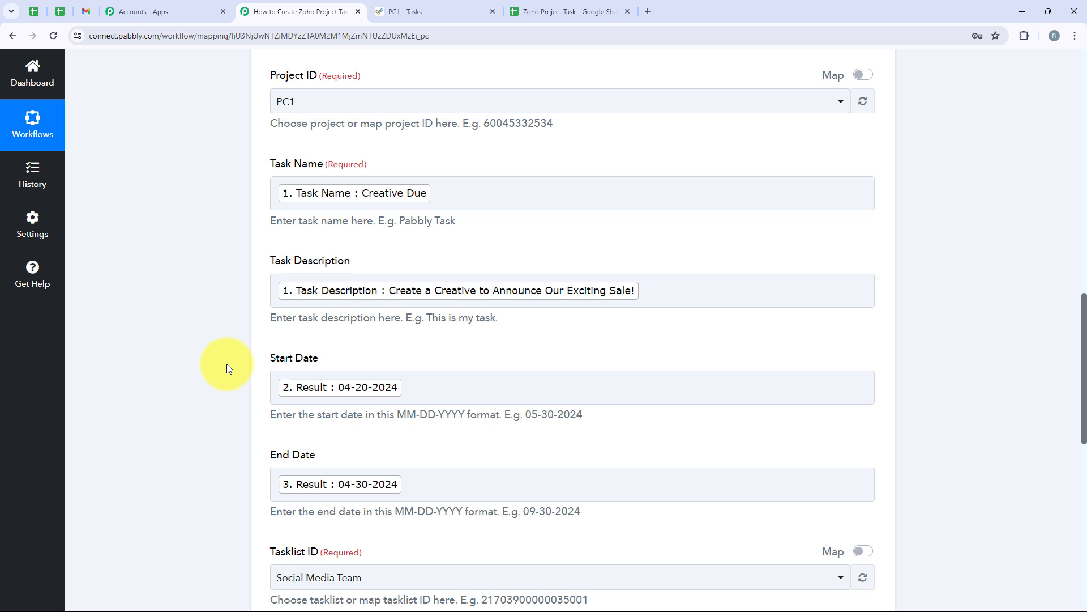
pyautogui.scroll(-1, 227, 368)
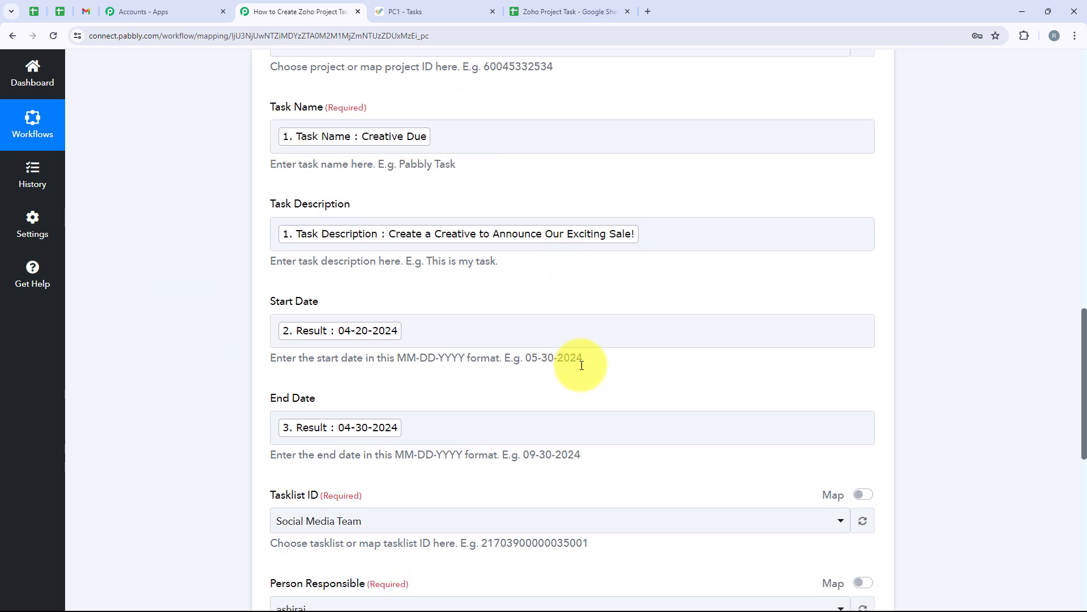
pyautogui.scroll(-5, 588, 362)
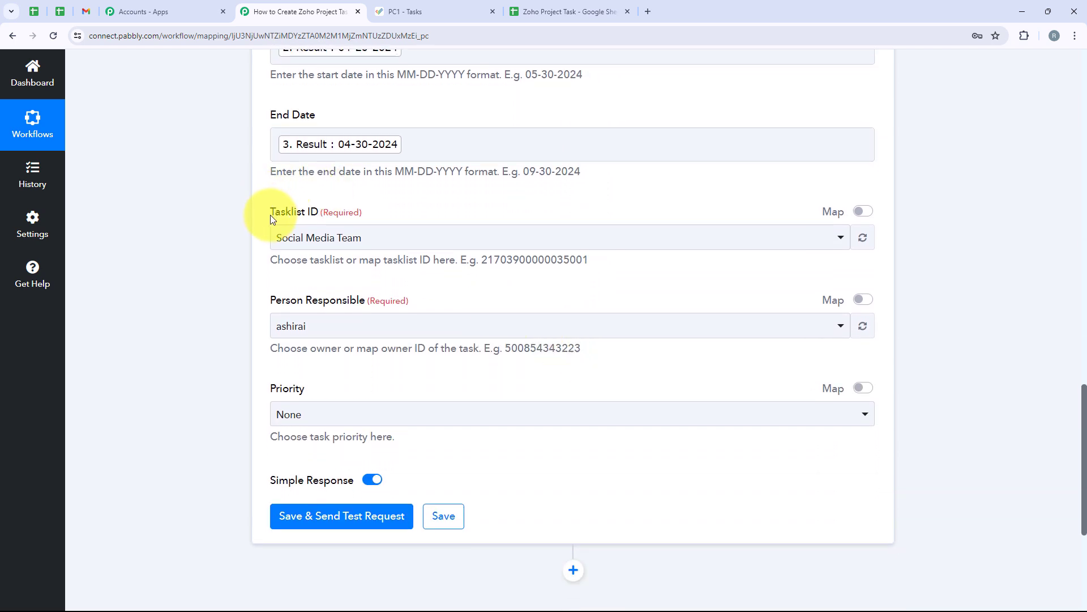
pyautogui.moveTo(270, 216); pyautogui.dragTo(317, 217)
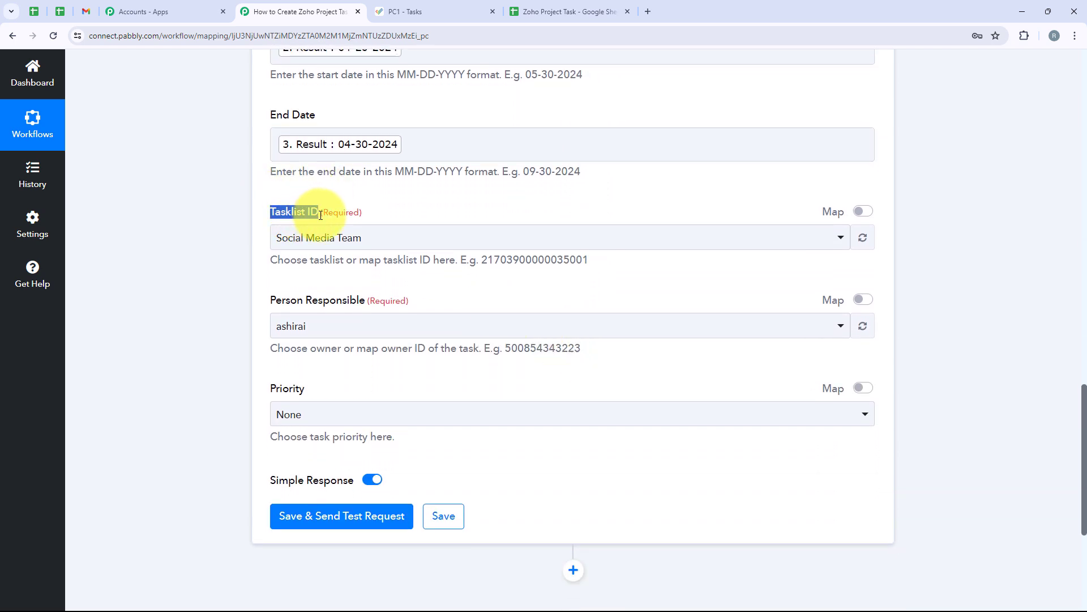
pyautogui.click(323, 236)
pyautogui.click(332, 329)
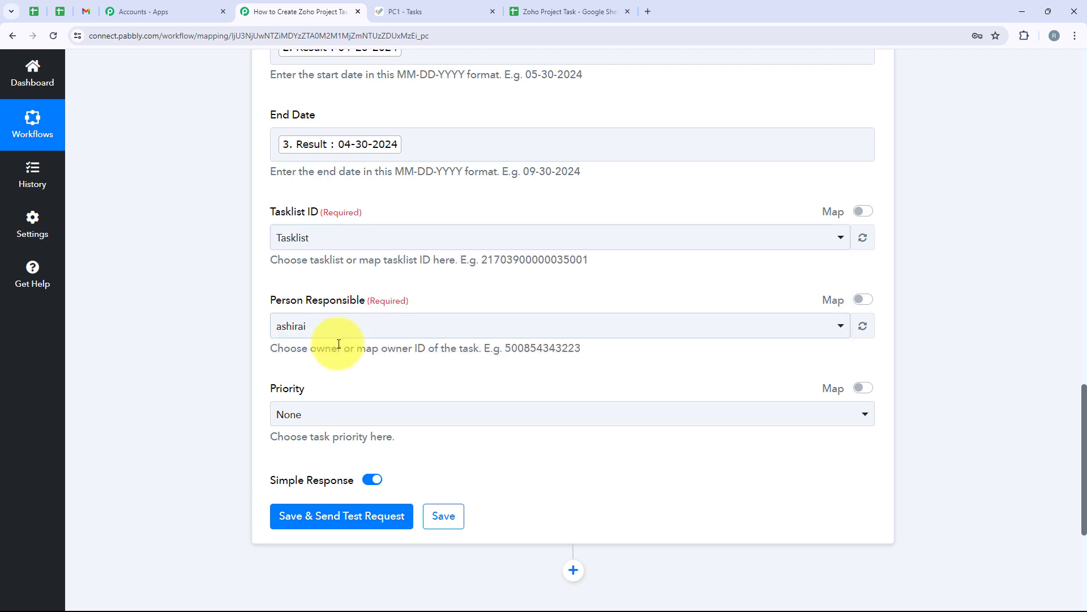
# Select the team member to assign in the Zoho task's Person Responsible field.
pyautogui.moveTo(255, 298); pyautogui.dragTo(365, 304)
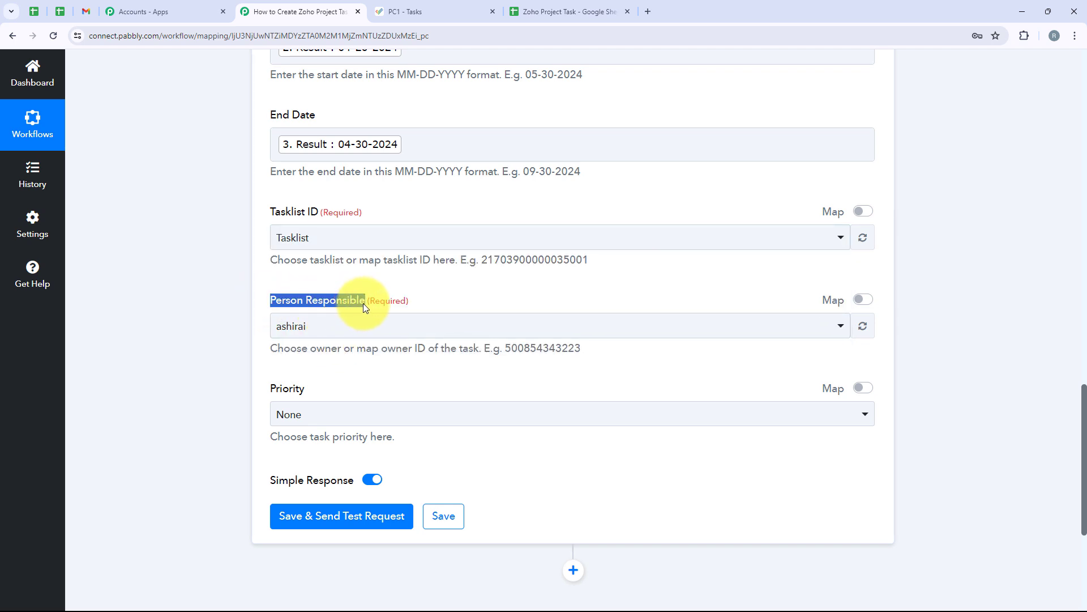
pyautogui.click(324, 329)
pyautogui.click(326, 391)
pyautogui.scroll(-2, 330, 365)
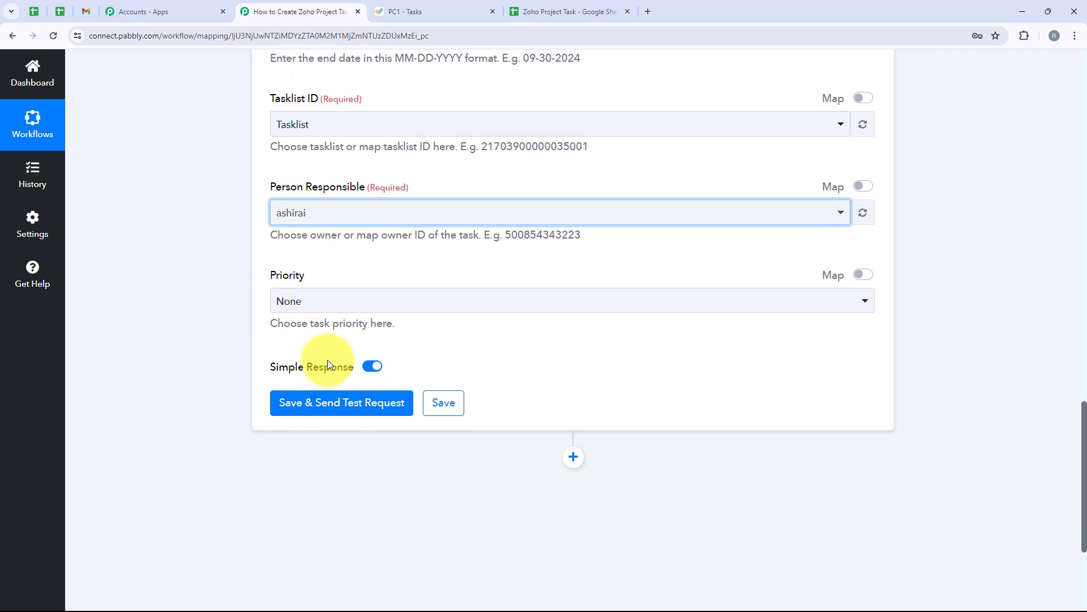
# Set the Zoho task's Priority to Medium.
pyautogui.moveTo(265, 277); pyautogui.dragTo(317, 275)
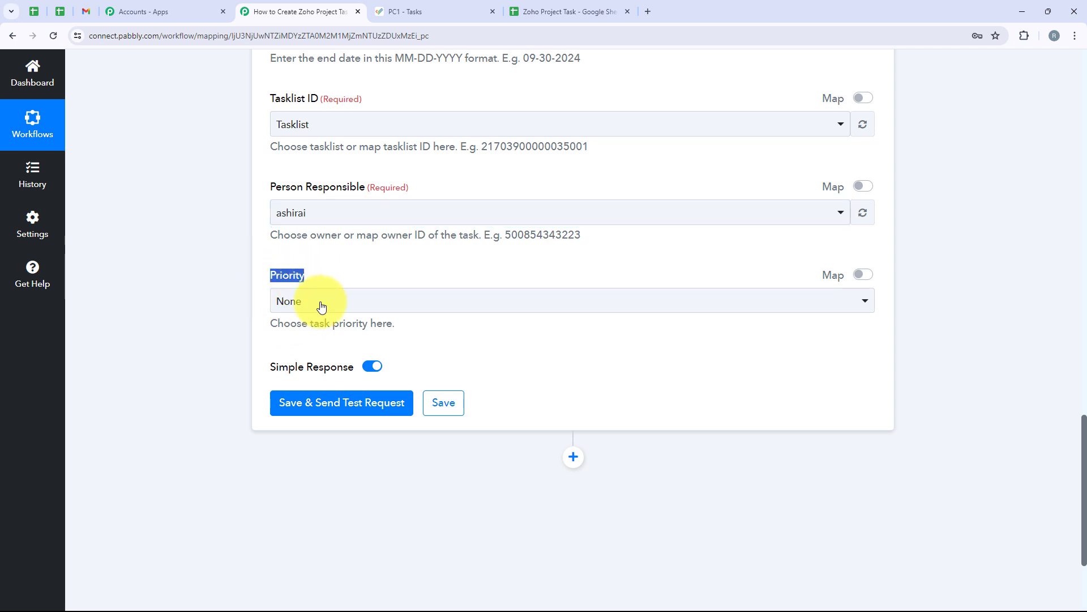
pyautogui.click(321, 303)
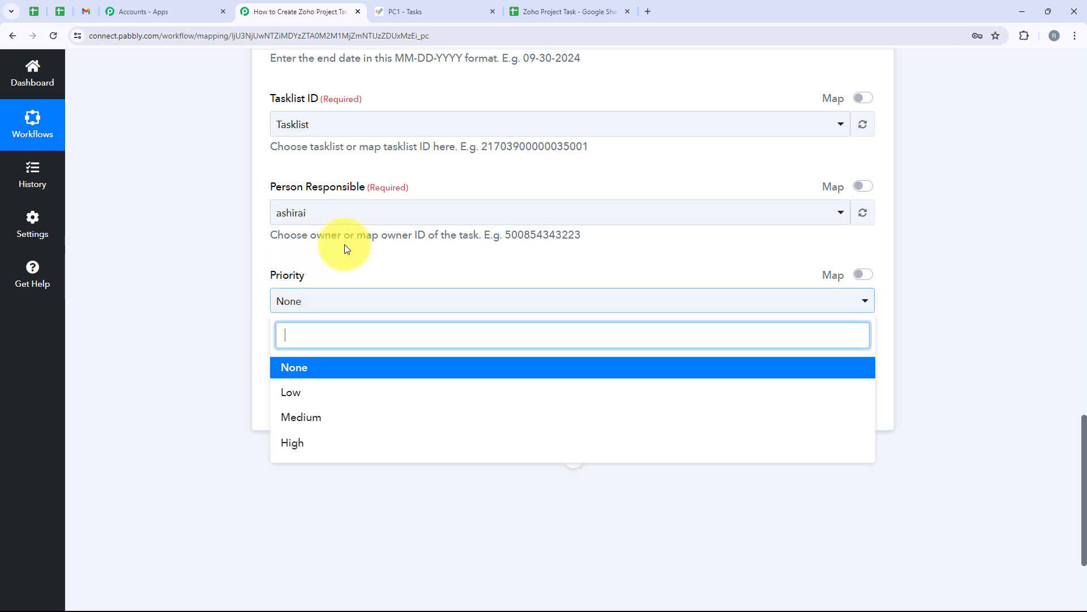
pyautogui.click(359, 420)
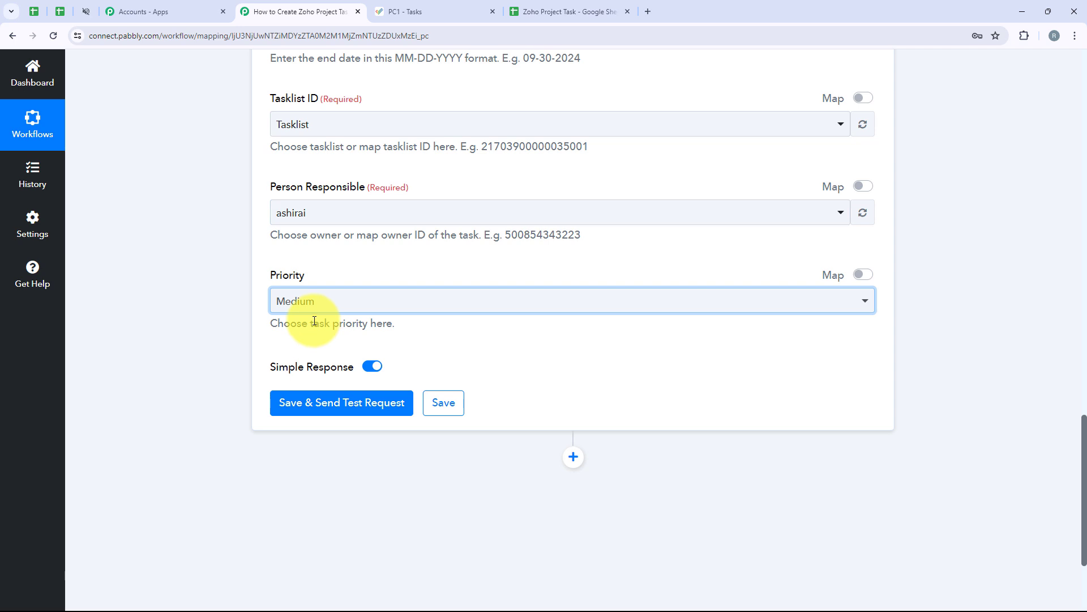
# Save the Zoho Projects action and send a test request with the mapped task data.
pyautogui.scroll(-1, 312, 313)
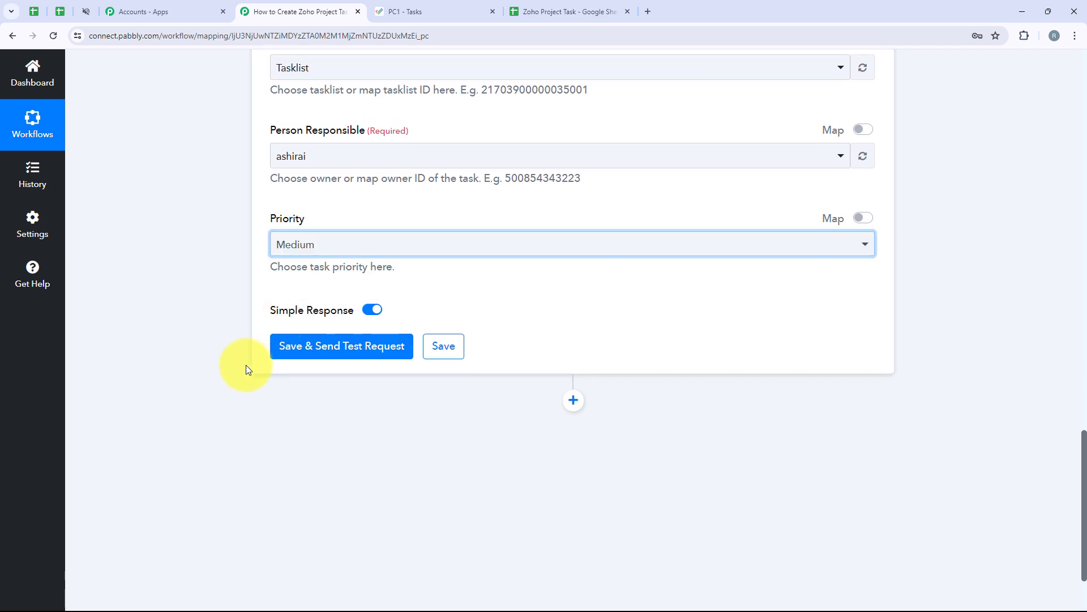
pyautogui.scroll(-2, 492, 365)
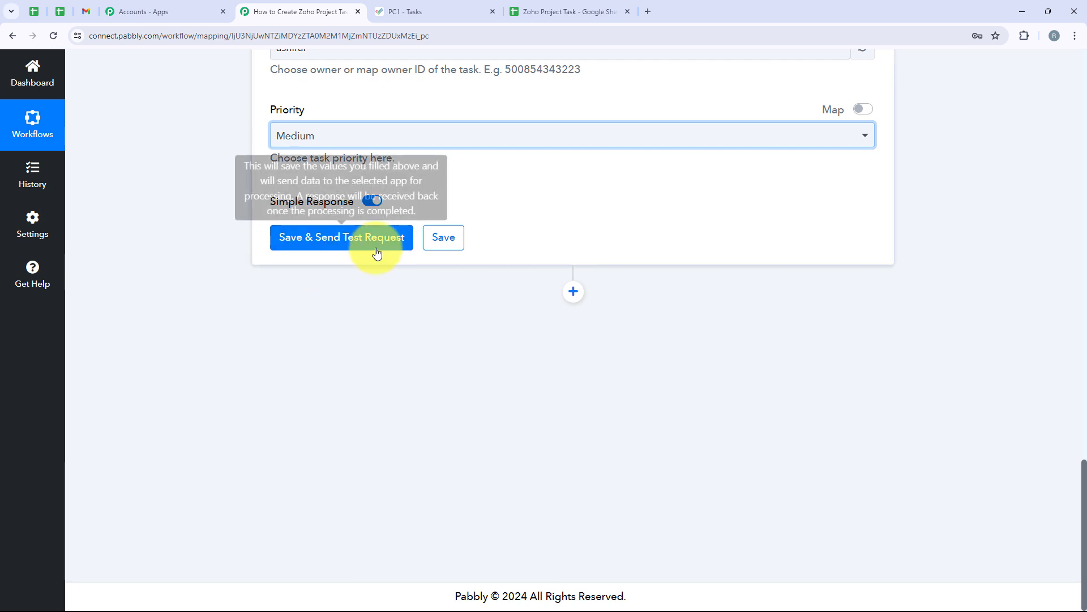
pyautogui.click(380, 249)
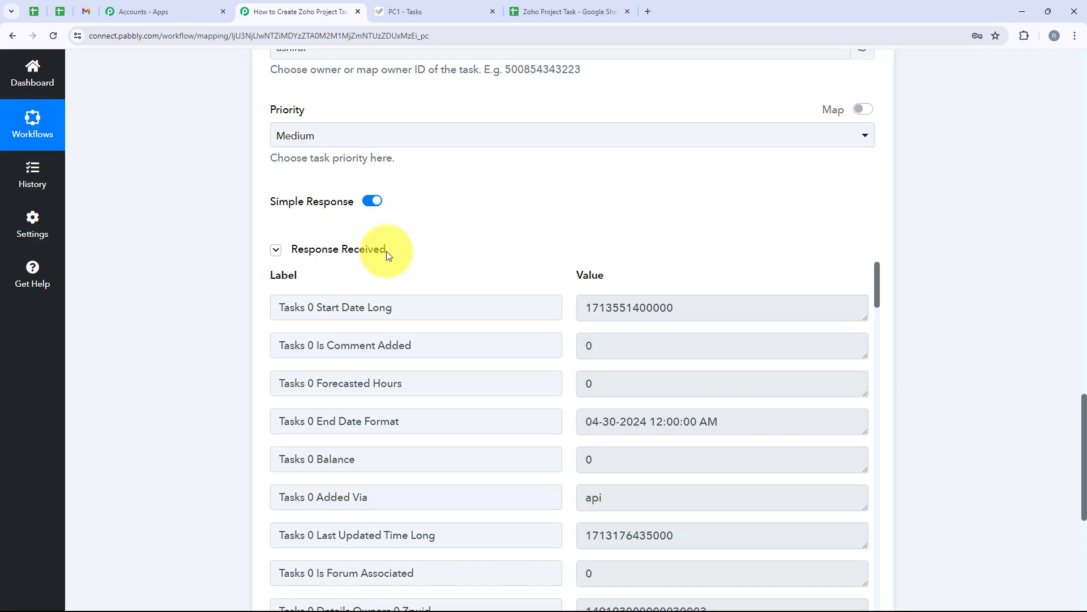
# Review the response received from Zoho Projects, and open the details of Tasklist in project PC1 to check the test task.
pyautogui.scroll(-2, 526, 284)
pyautogui.scroll(-4, 525, 285)
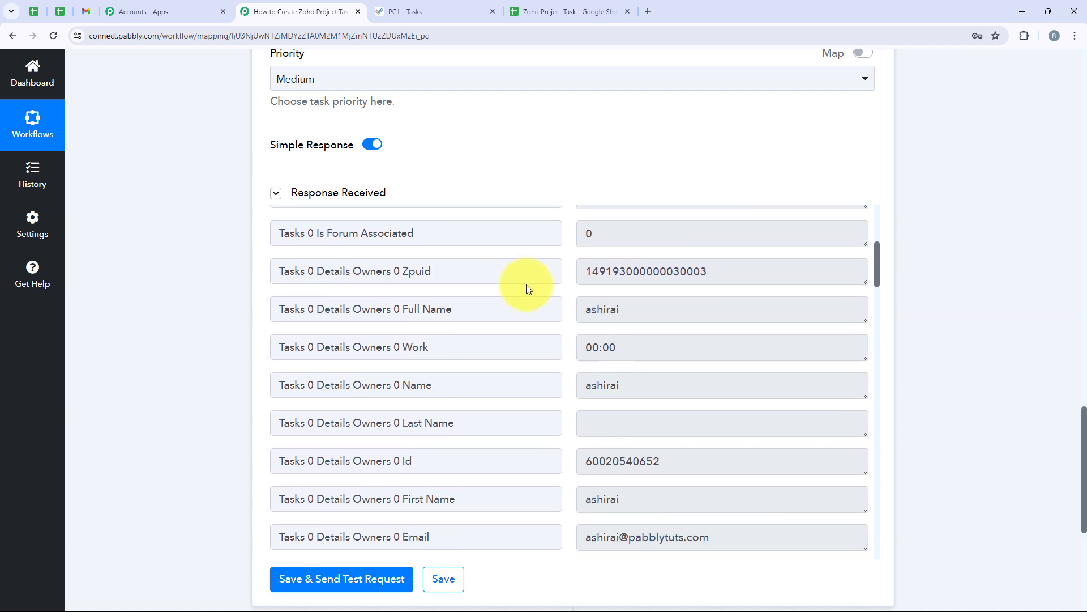
pyautogui.scroll(-2, 525, 286)
pyautogui.scroll(3, 527, 284)
pyautogui.scroll(4, 527, 285)
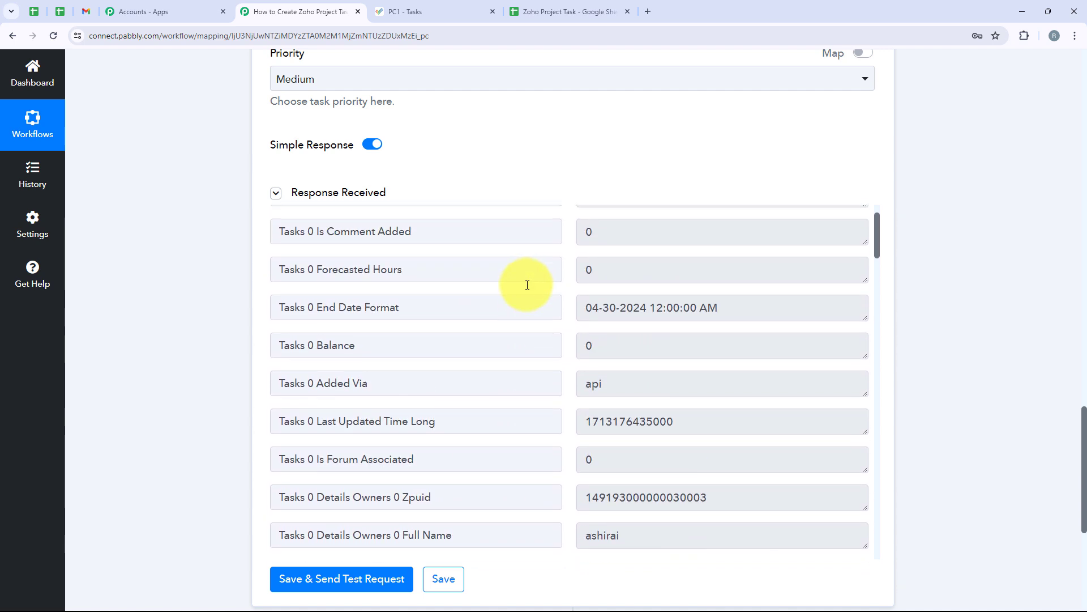
pyautogui.scroll(1, 498, 238)
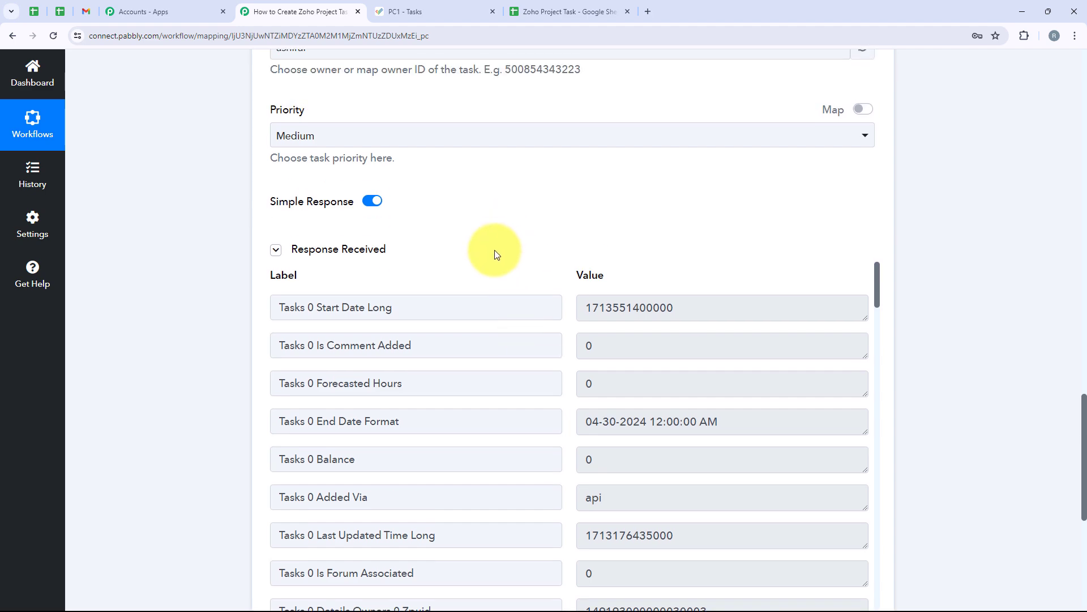
pyautogui.click(423, 8)
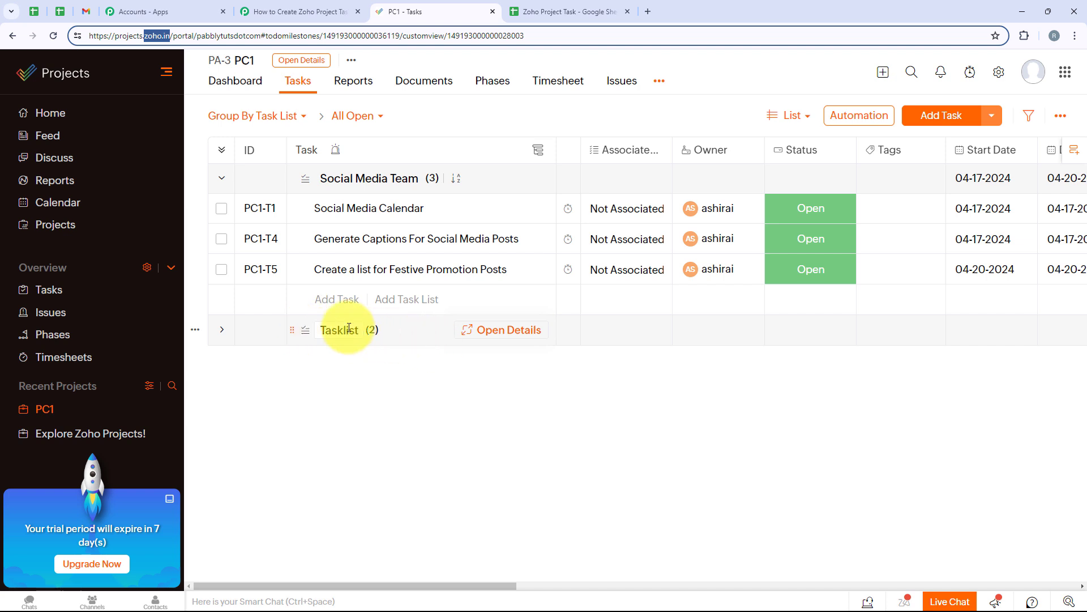
pyautogui.click(470, 333)
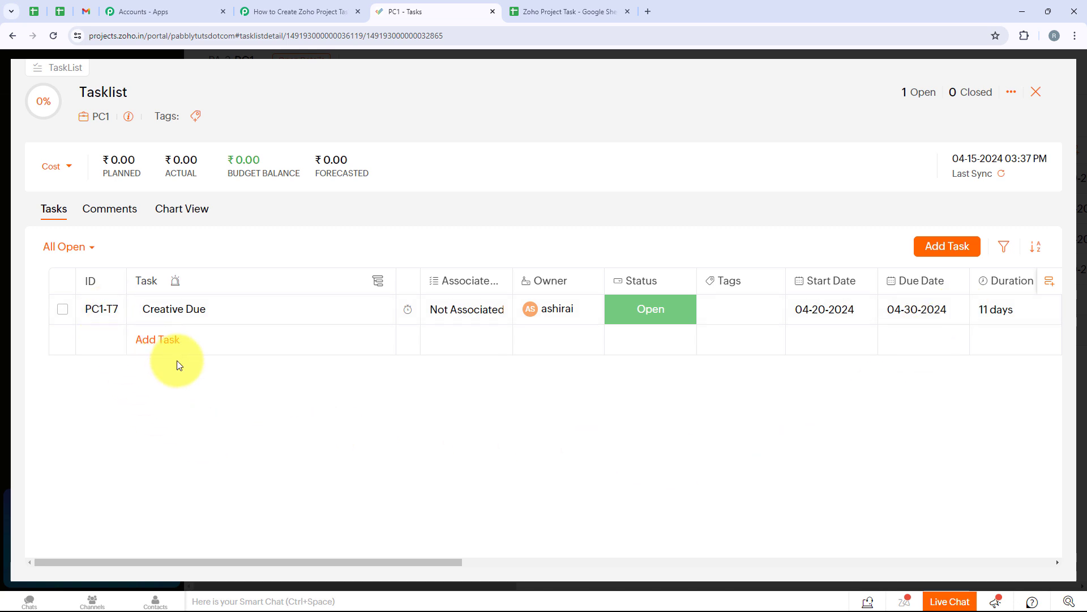
# Switch to the Zoho Project Task spreadsheet and enter "Approval Due" in A3 and "Get the approval for Creative Created." in B3.
pyautogui.click(337, 10)
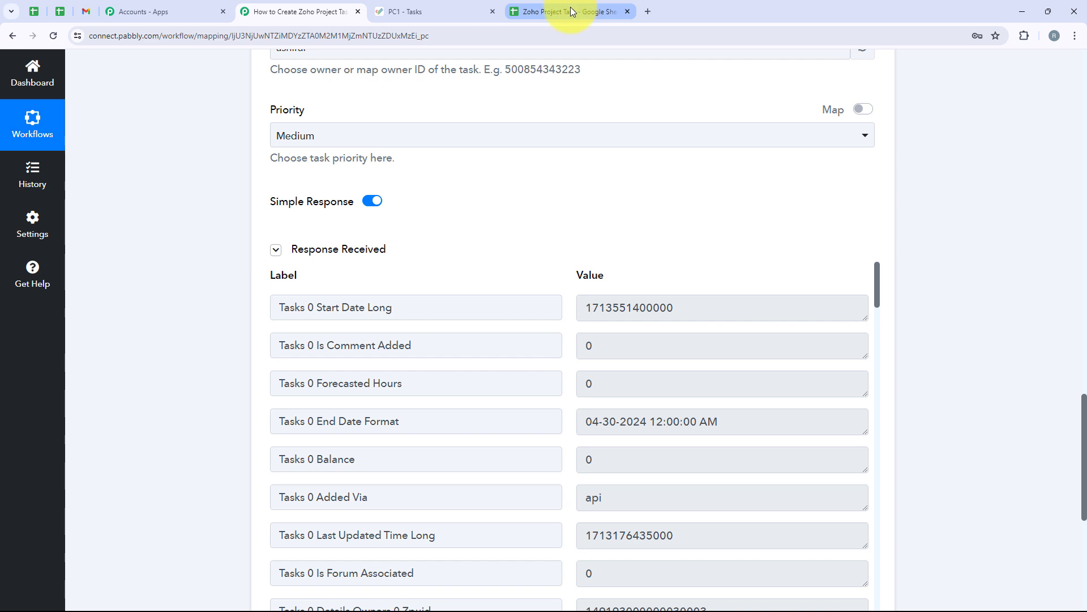
pyautogui.click(539, 17)
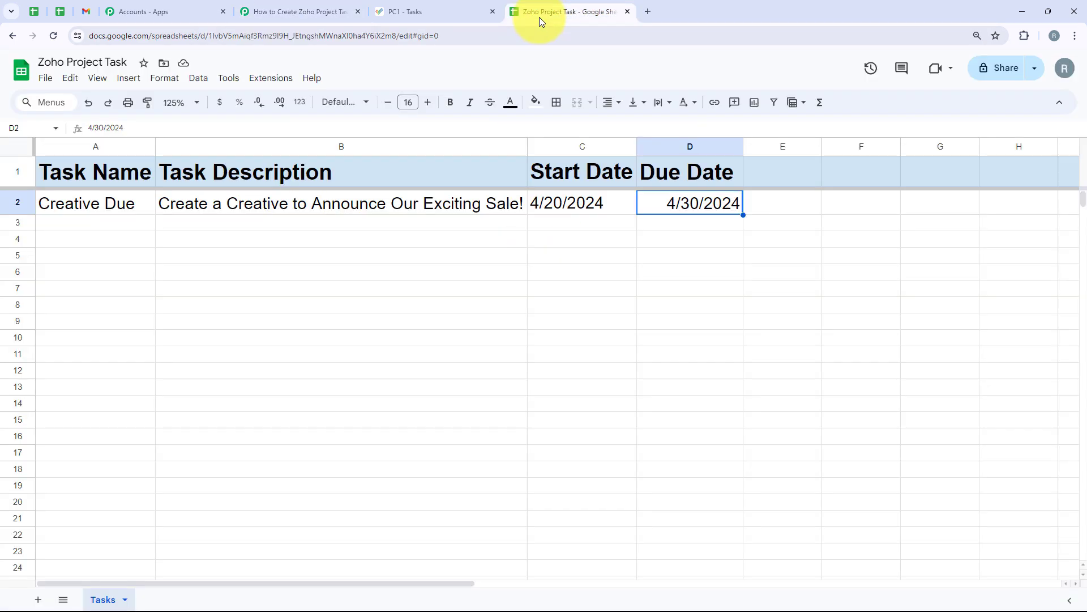
pyautogui.click(119, 221)
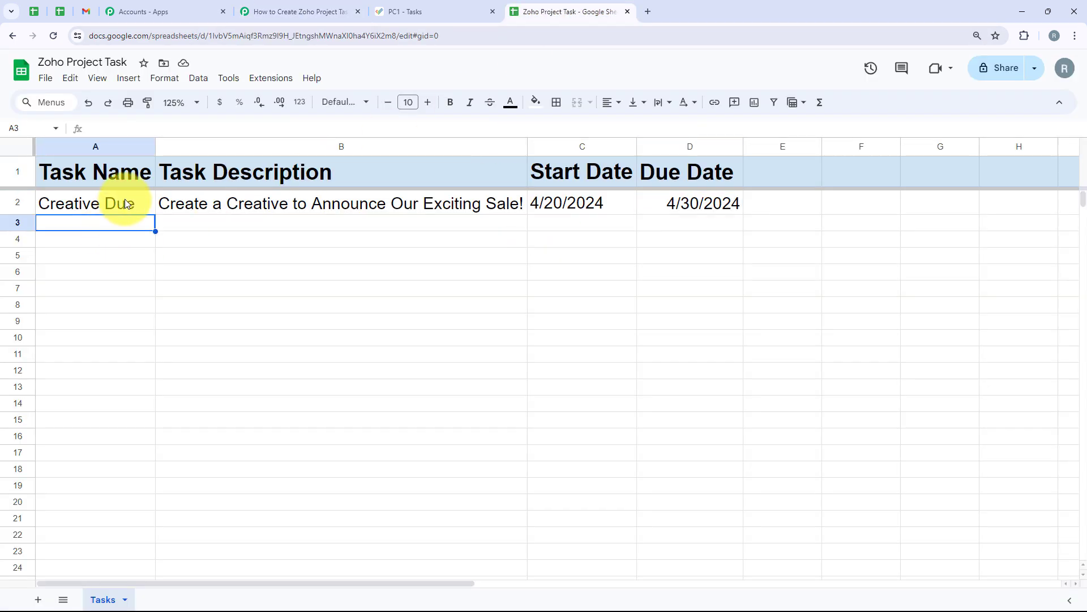
pyautogui.click(102, 225)
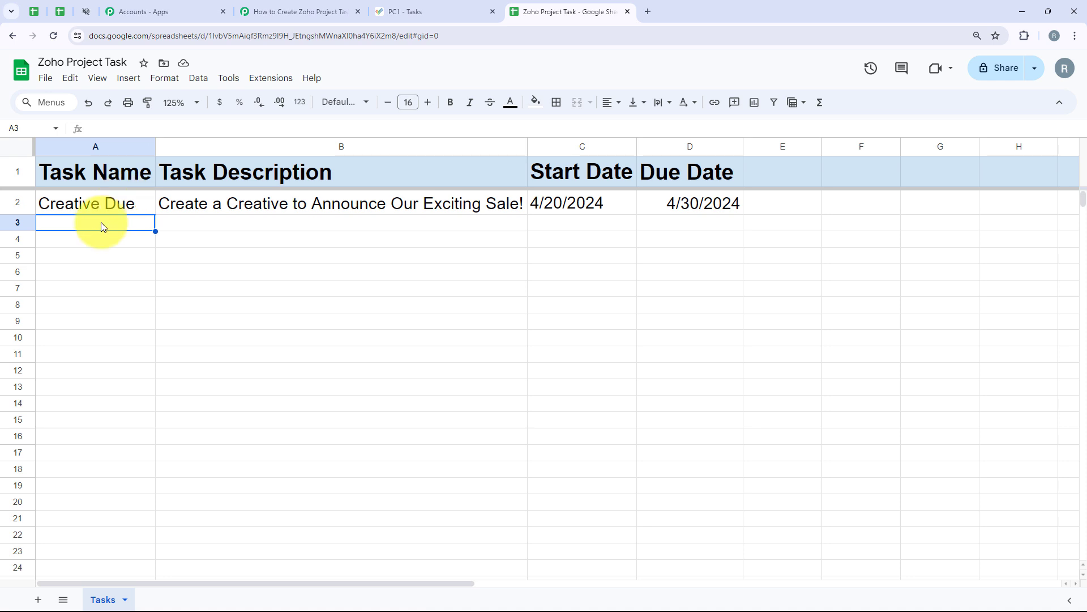
pyautogui.write('Approval Due')
pyautogui.click(218, 227)
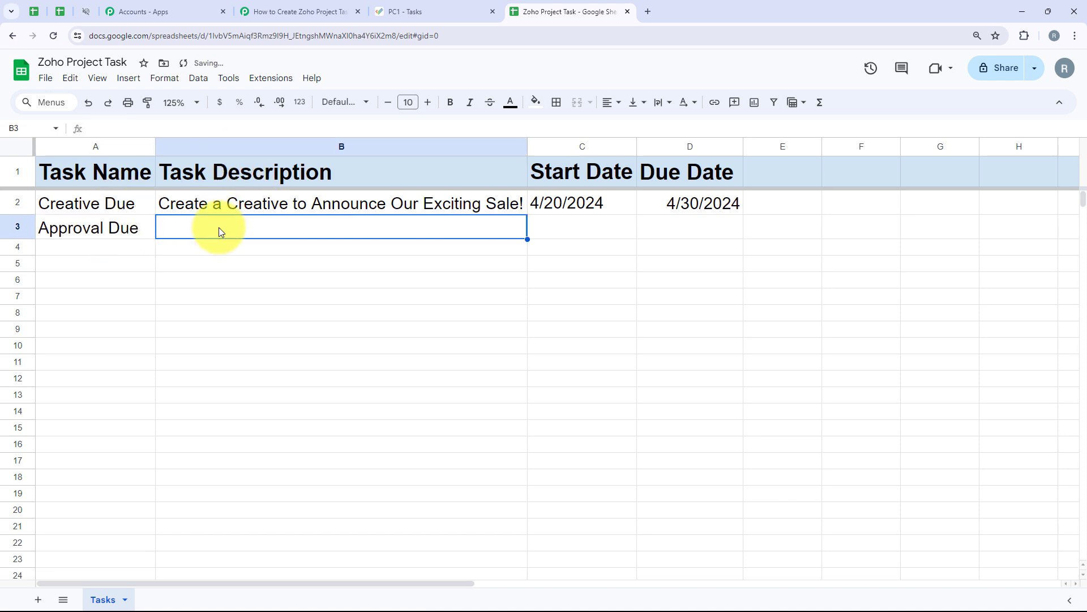
pyautogui.write('Get the approval for Creative Created.')
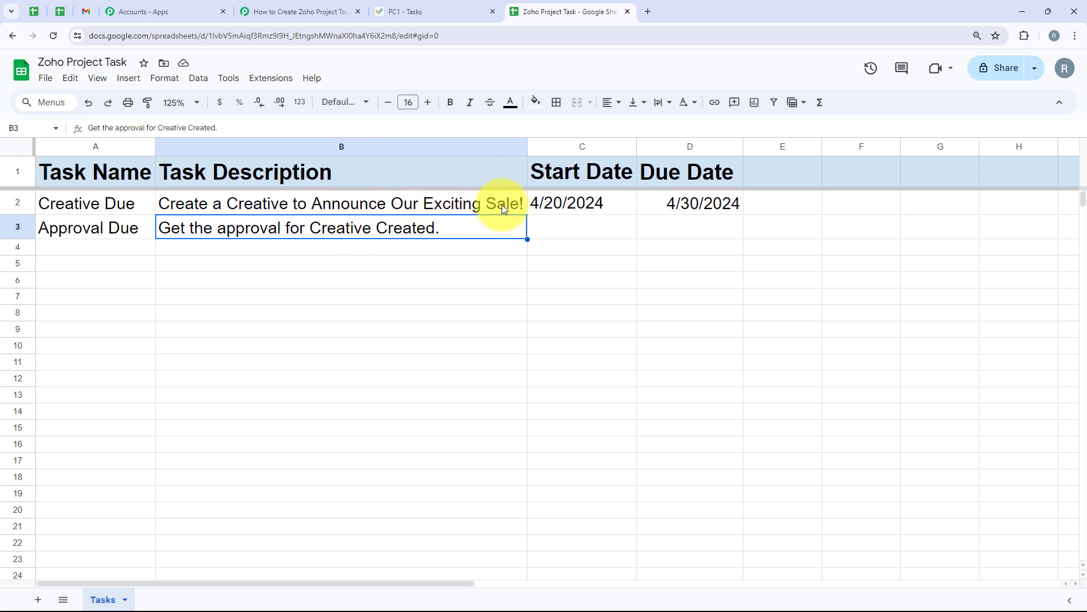
# Give the Approval Due row the start date 5/10/2024 and the due date 5/12/2024.
pyautogui.click(568, 222)
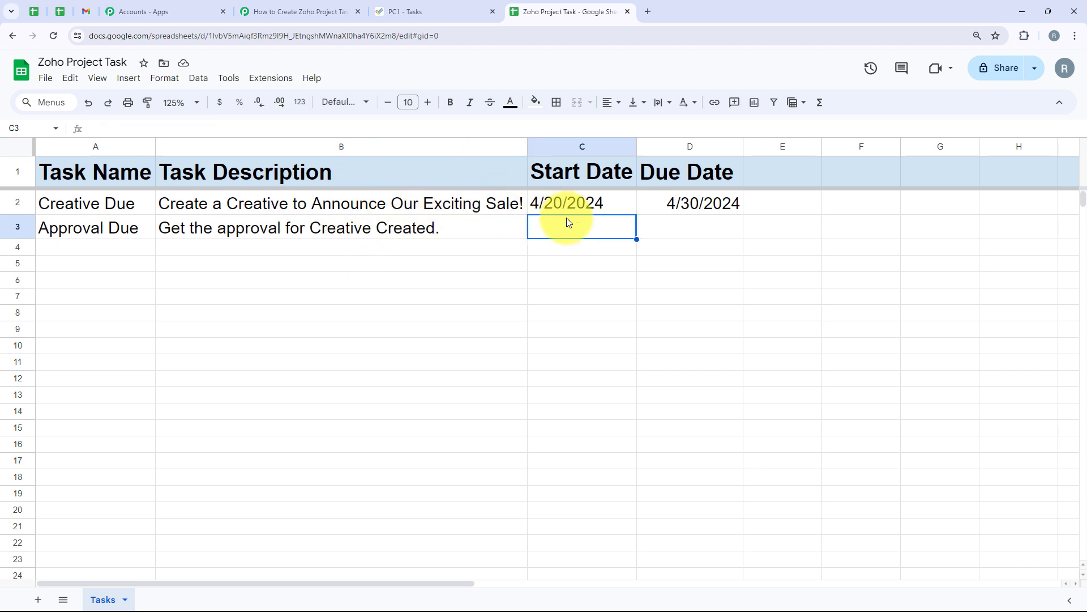
pyautogui.doubleClick(568, 222)
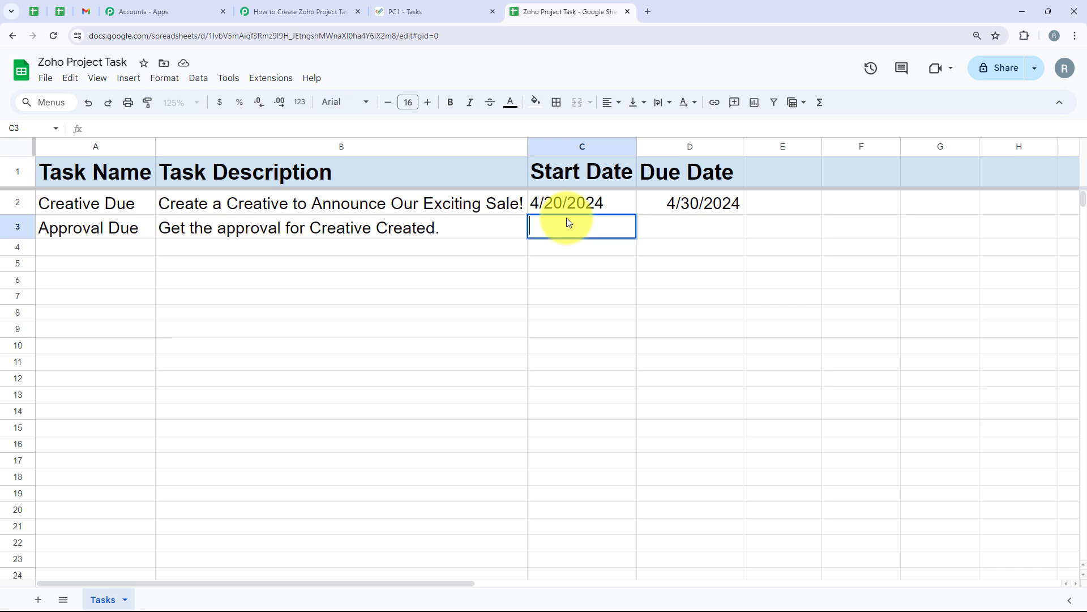
pyautogui.write('5/10/2024')
pyautogui.click(671, 224)
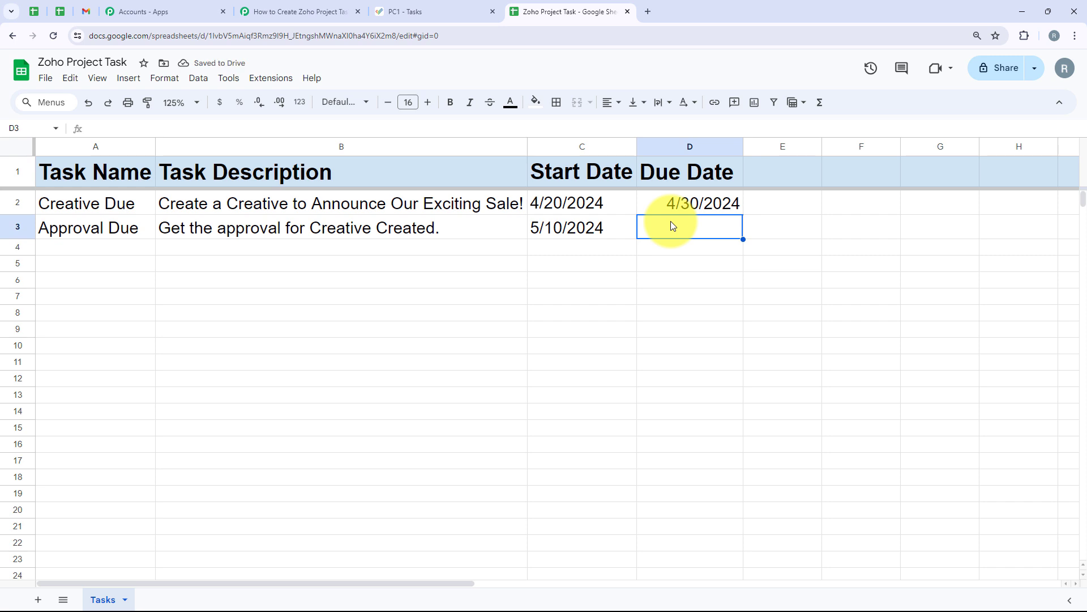
pyautogui.write('5')
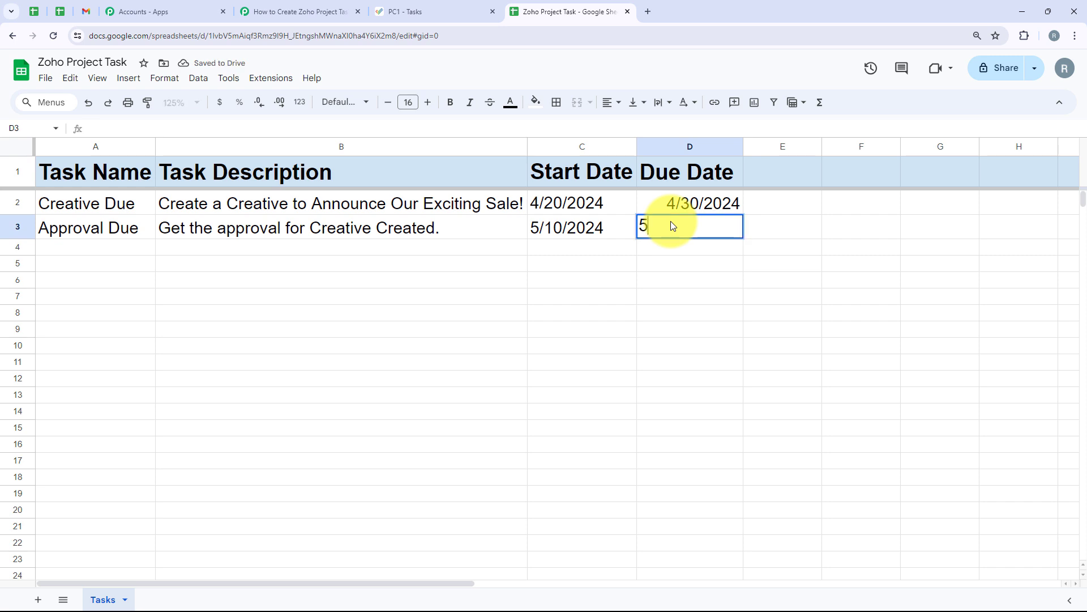
pyautogui.write('/12/2024')
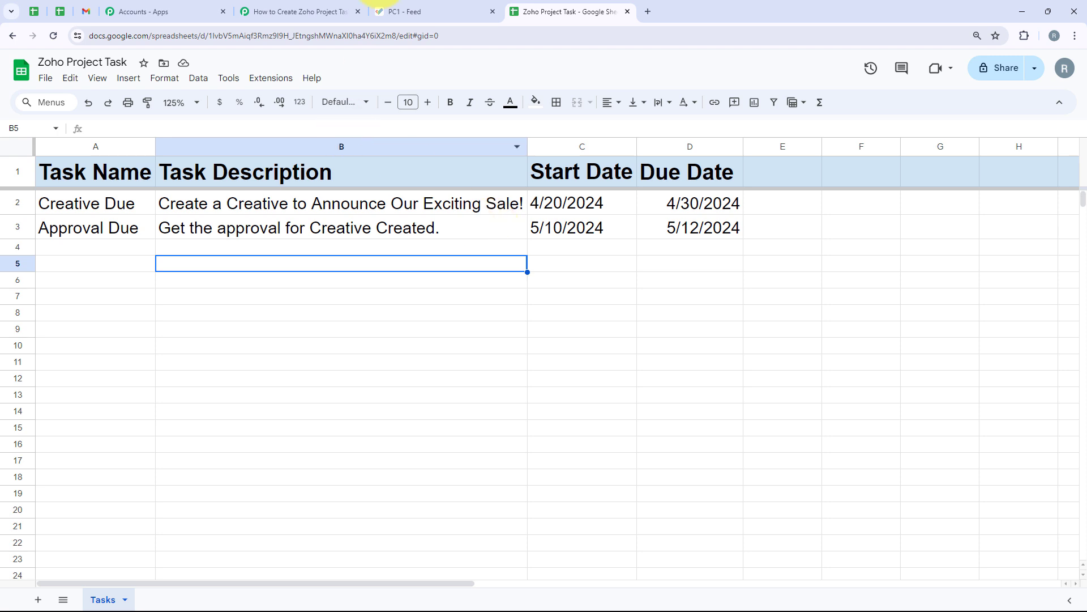
# Check Tasklist in Zoho Projects for the Approval Due task, and return to the start of the Pabbly Connect workflow.
pyautogui.click(405, 10)
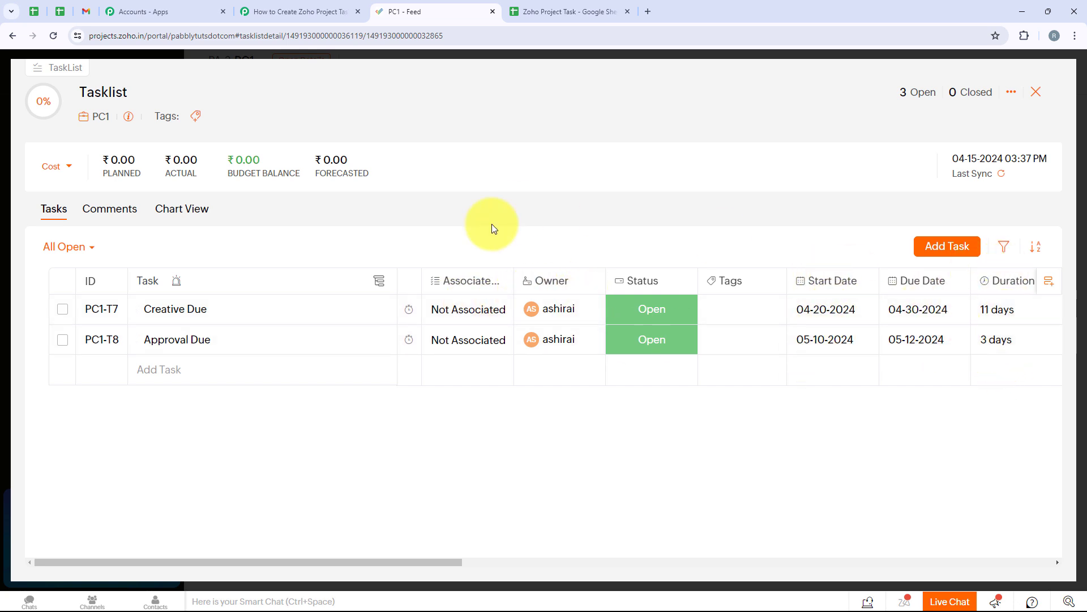
pyautogui.click(300, 11)
pyautogui.scroll(8, 263, 427)
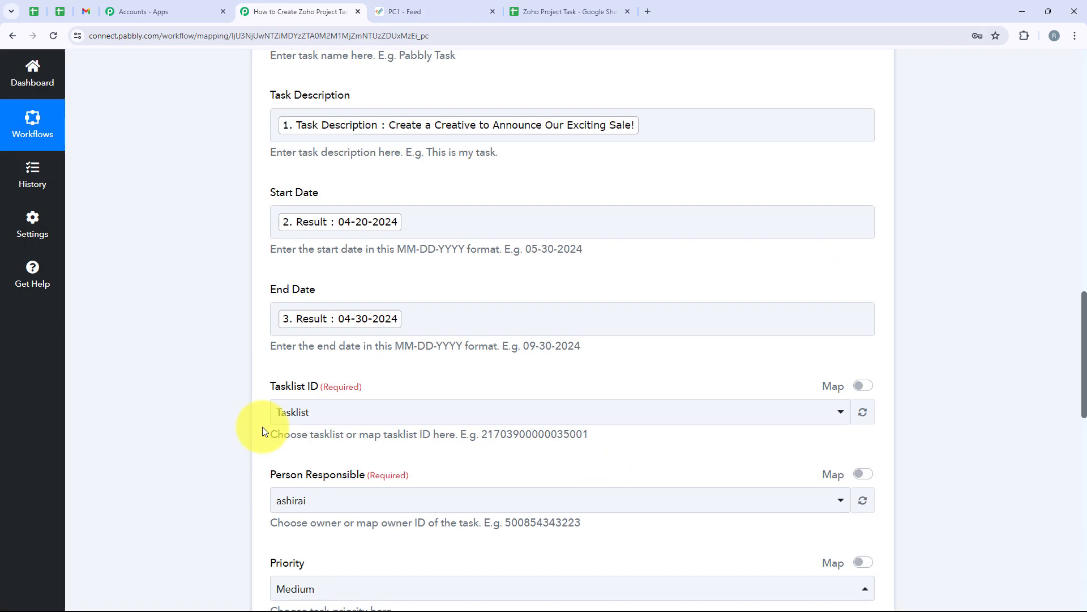
pyautogui.scroll(10, 262, 429)
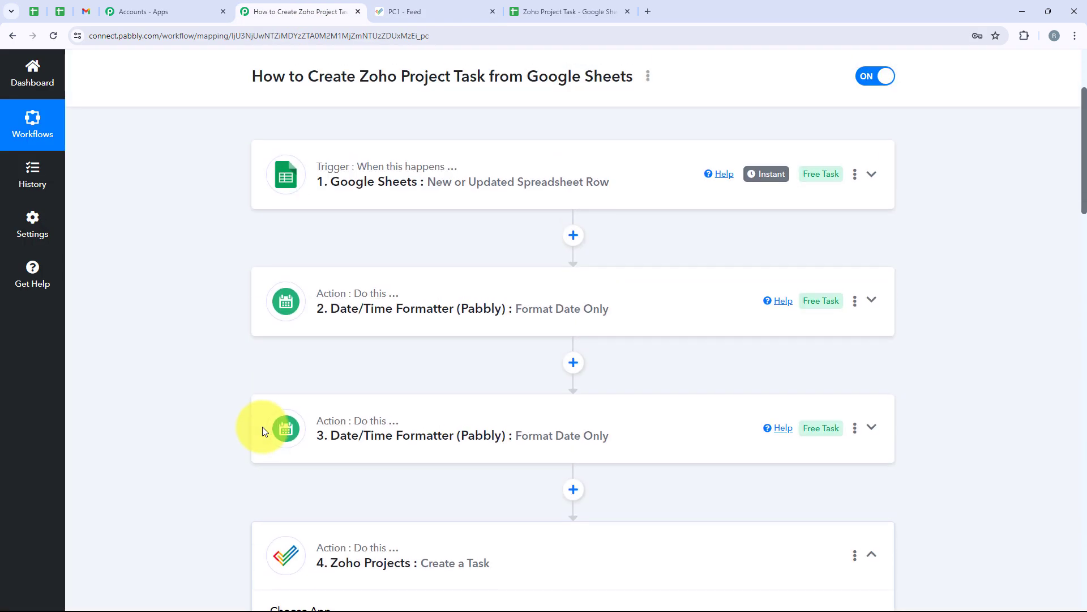
pyautogui.scroll(3, 468, 559)
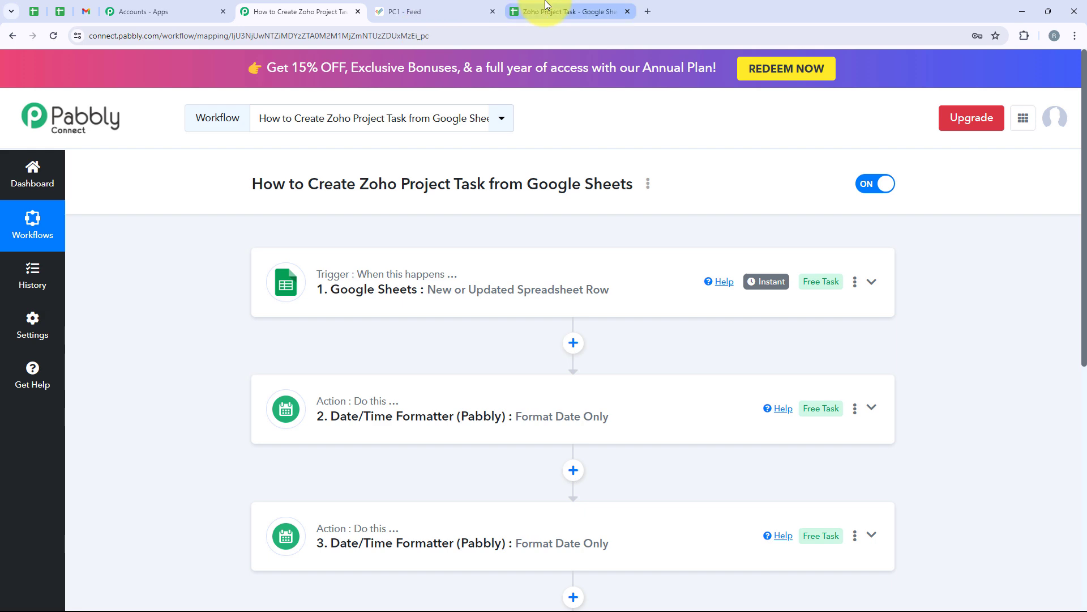
# Check the Send On Event option of the Pabbly Connect Webhooks add-on in the Google Sheets spreadsheet.
pyautogui.click(545, 9)
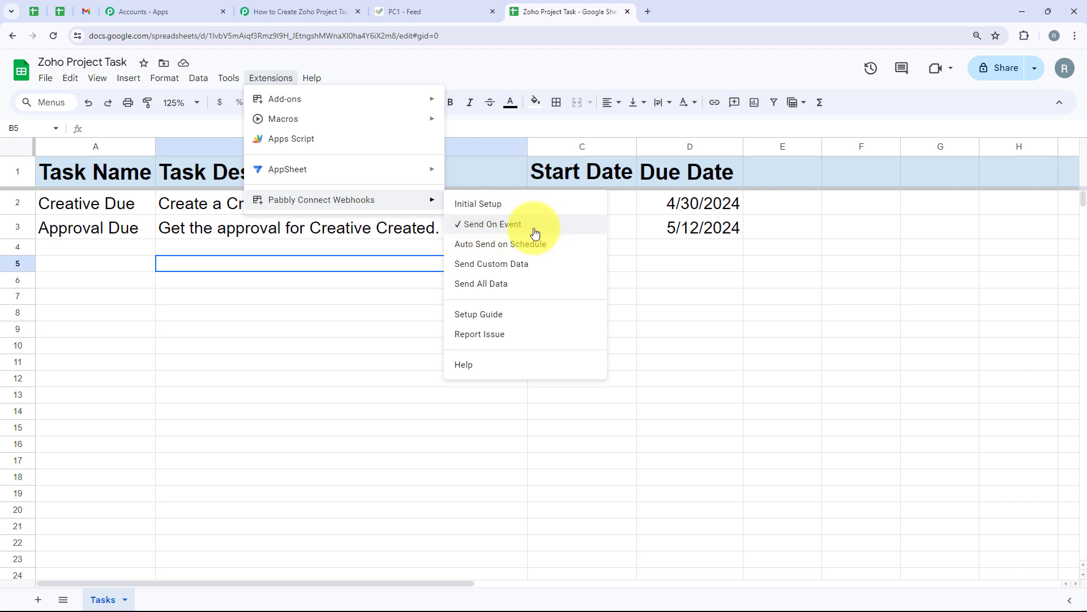
pyautogui.click(389, 313)
pyautogui.click(304, 5)
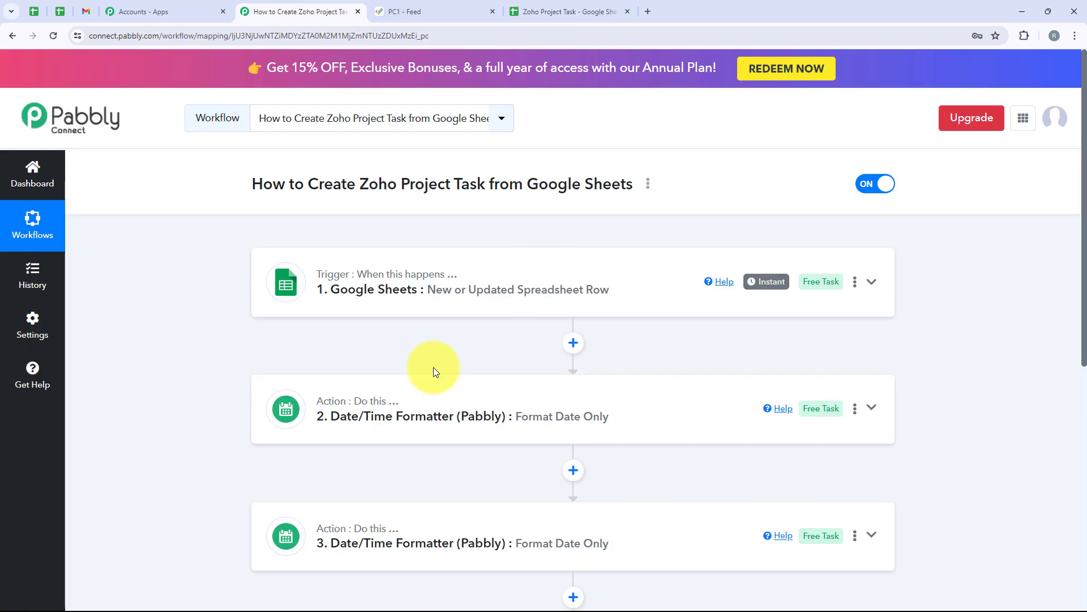
# Review the complete workflow from the Google Sheets trigger through both date formatters to the Zoho Projects action, alongside the spreadsheet rows.
pyautogui.scroll(-5, 434, 368)
pyautogui.scroll(-1, 434, 372)
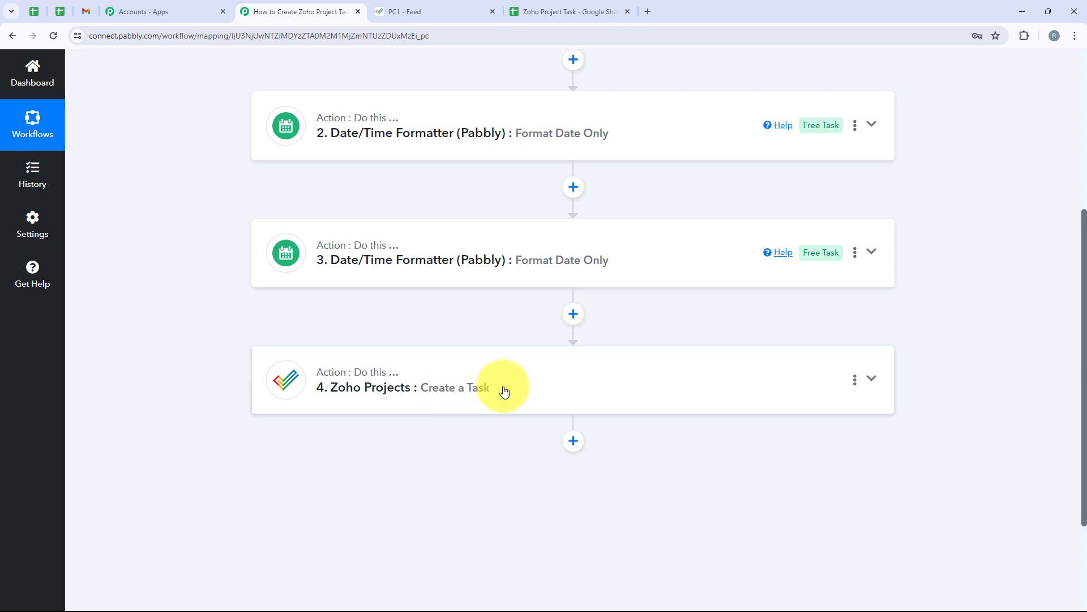
pyautogui.click(512, 11)
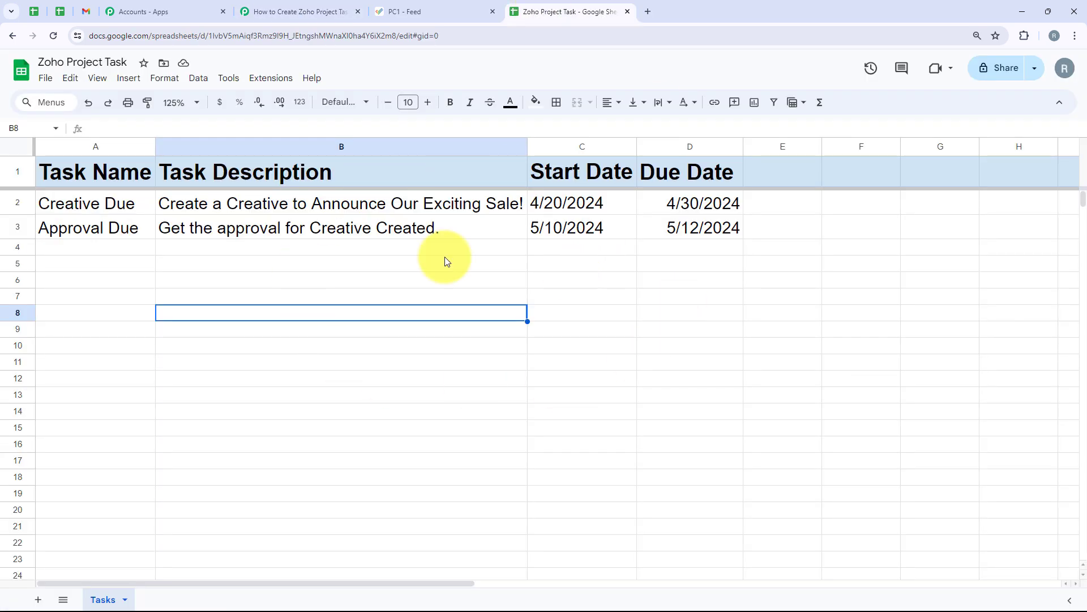
pyautogui.click(290, 7)
pyautogui.scroll(2, 276, 283)
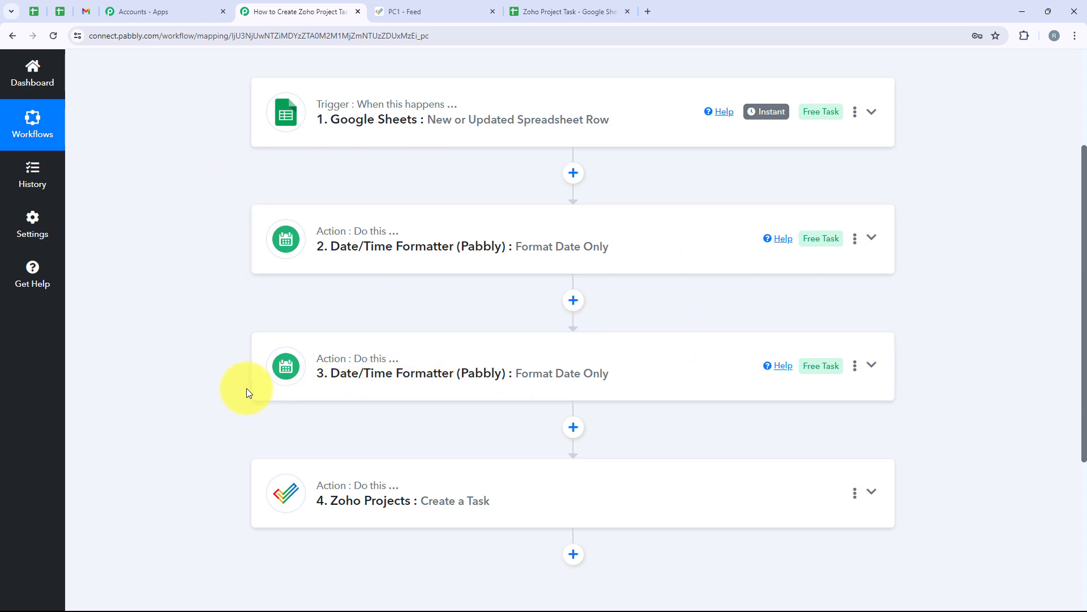
pyautogui.scroll(3, 243, 385)
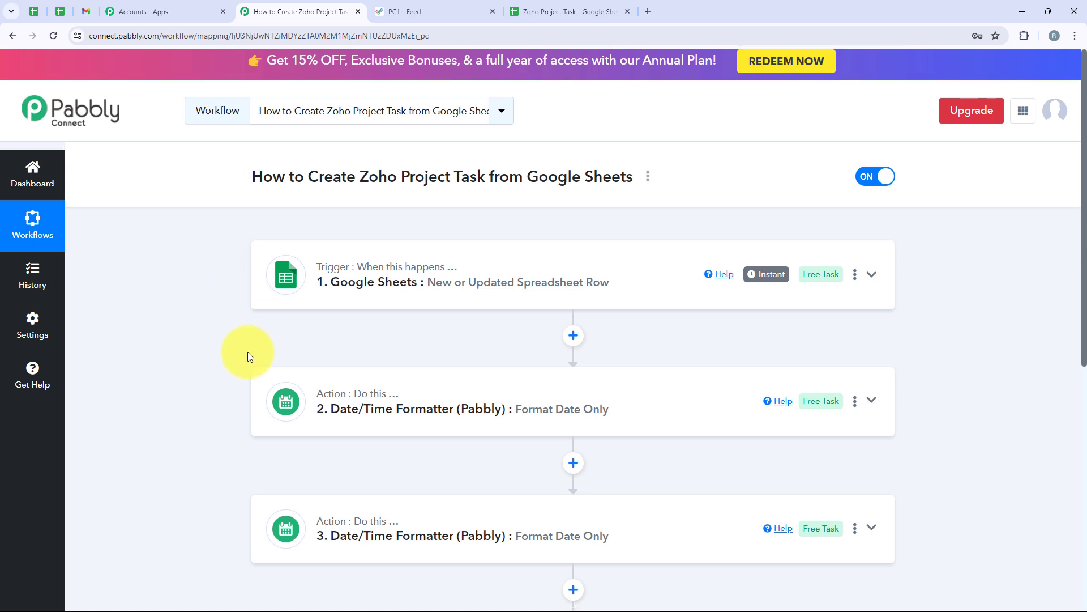
pyautogui.scroll(-4, 247, 352)
pyautogui.scroll(4, 247, 352)
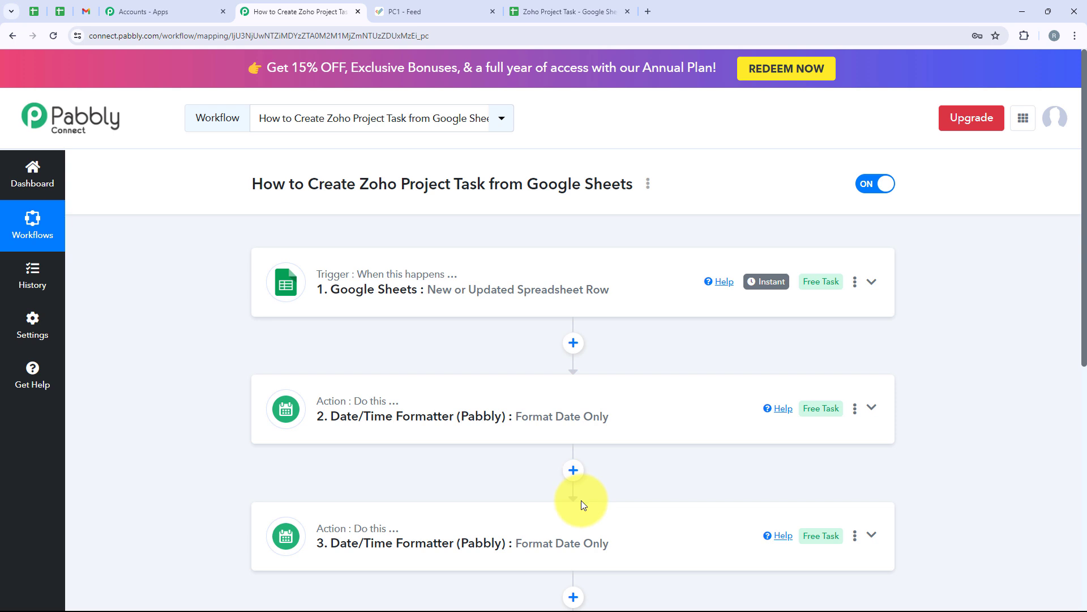
pyautogui.scroll(-1, 433, 497)
pyautogui.scroll(1, 433, 497)
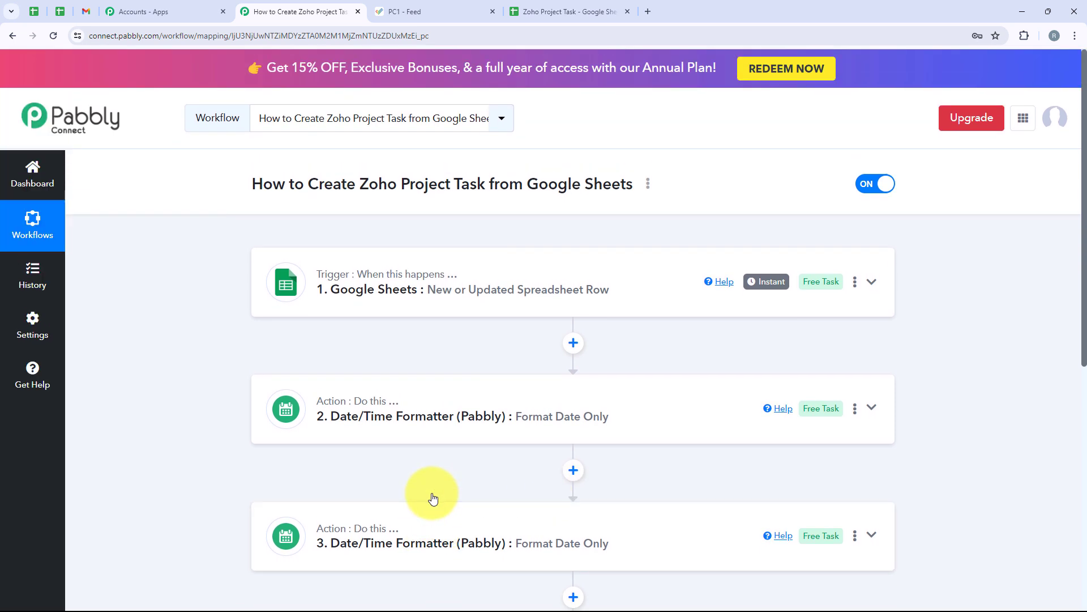